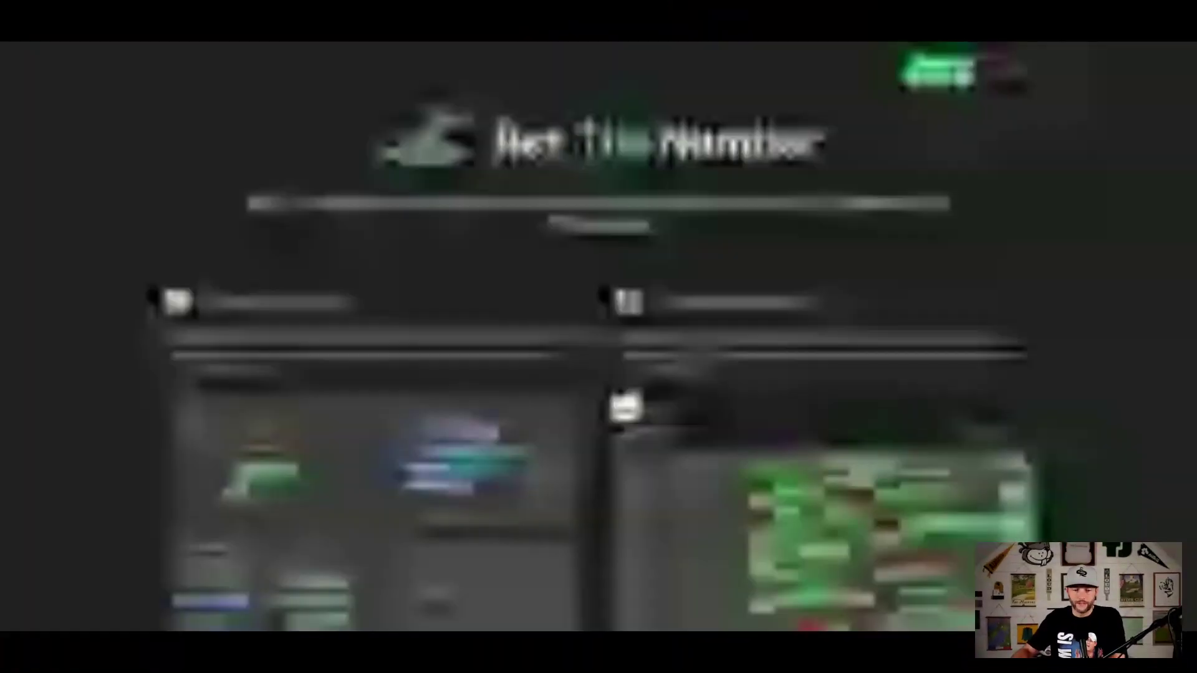
# Examine the landing page's four-step overview of the platform, its feature list and the pricing options
pyautogui.scroll(-3, 747, 407)
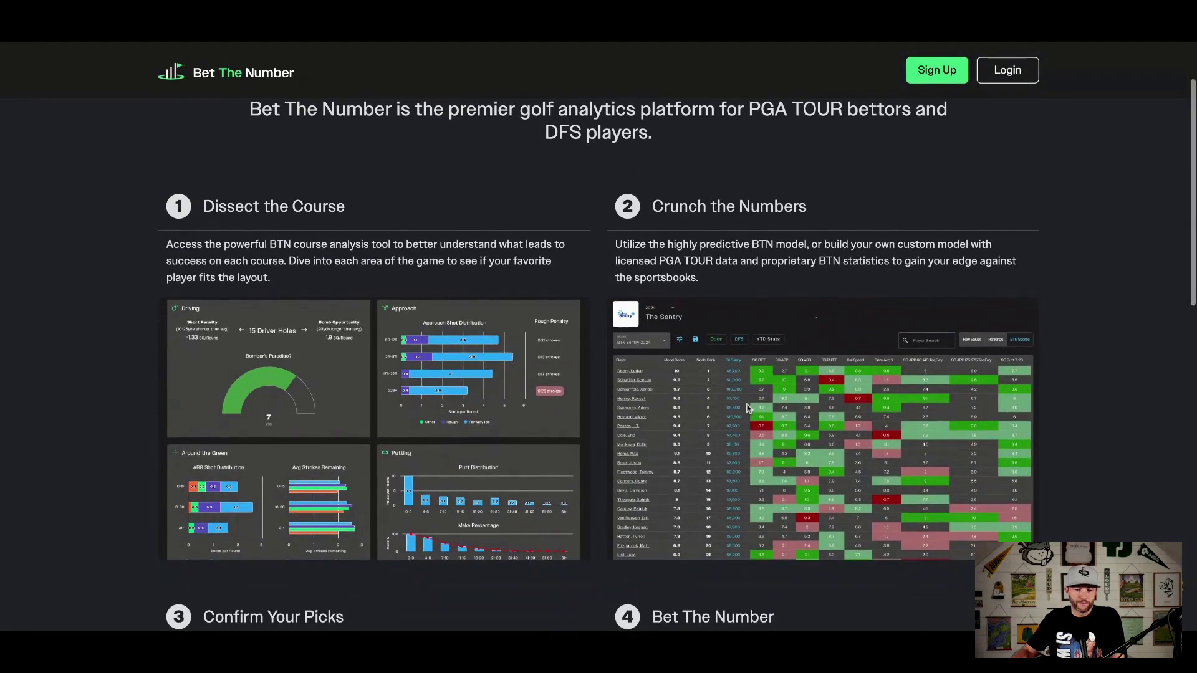
pyautogui.scroll(-1, 747, 407)
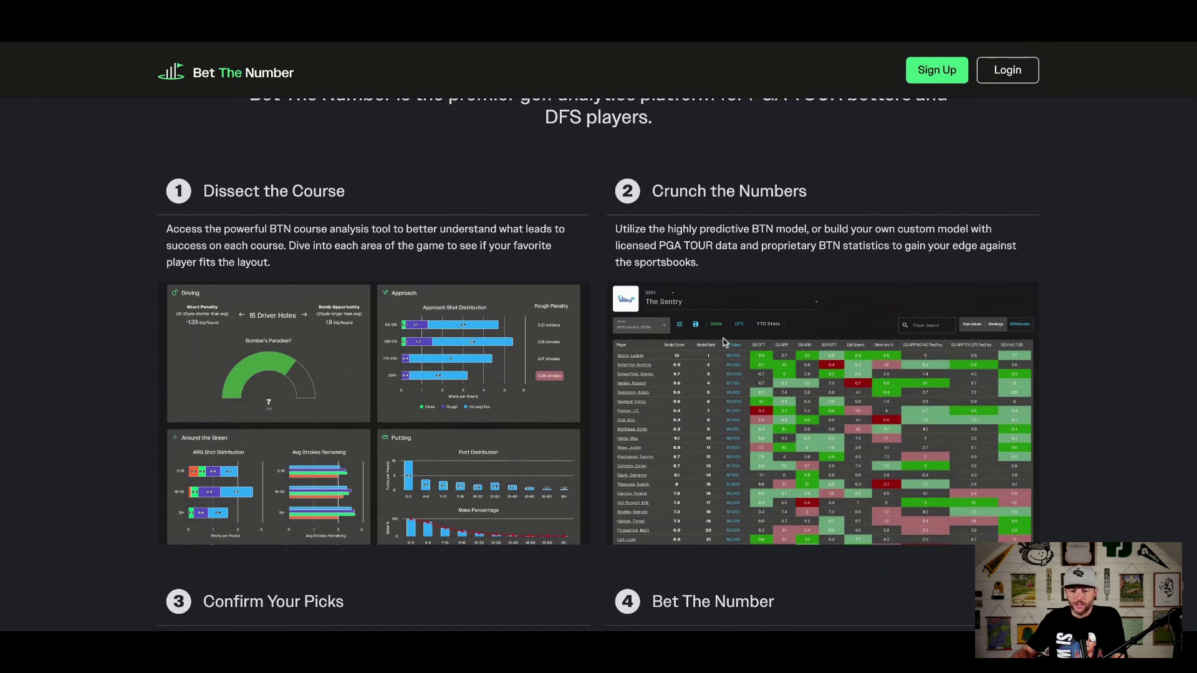
pyautogui.scroll(-8, 814, 343)
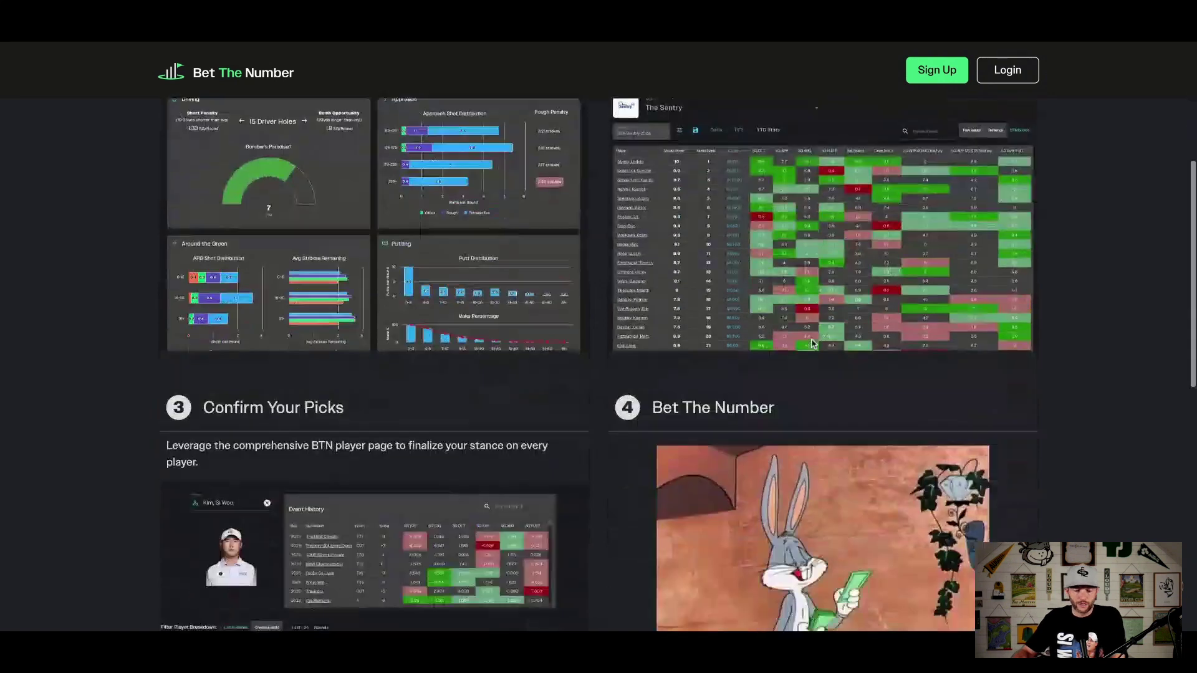
pyautogui.scroll(1, 813, 344)
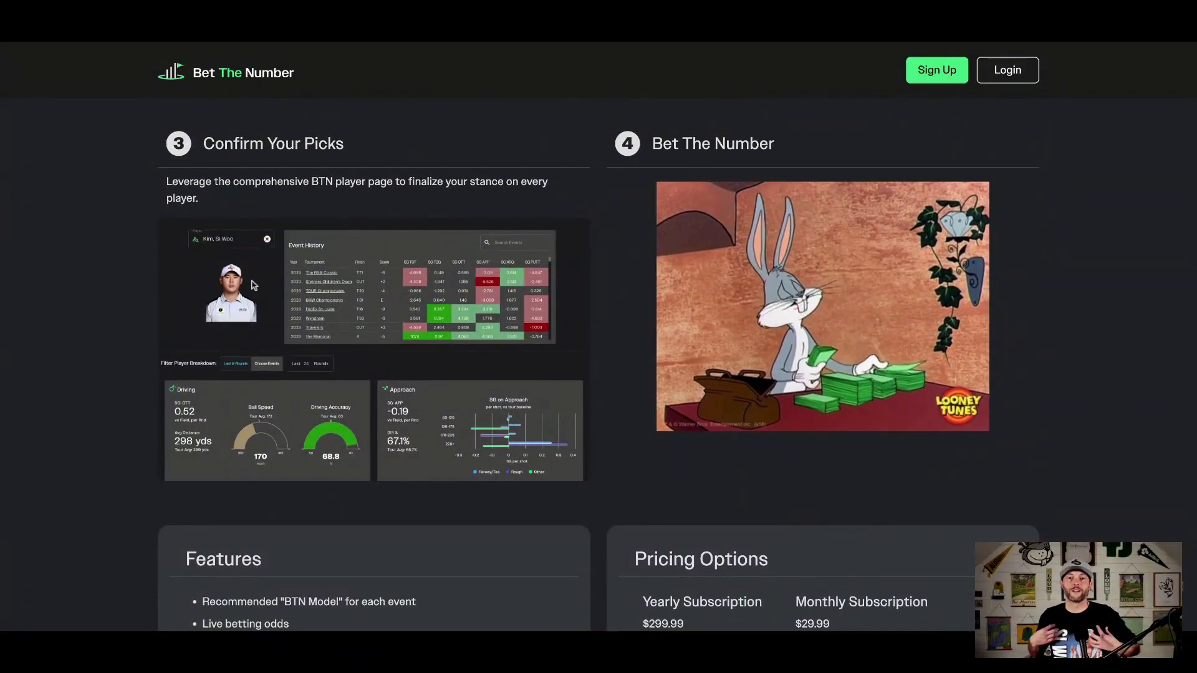
pyautogui.scroll(-1, 715, 335)
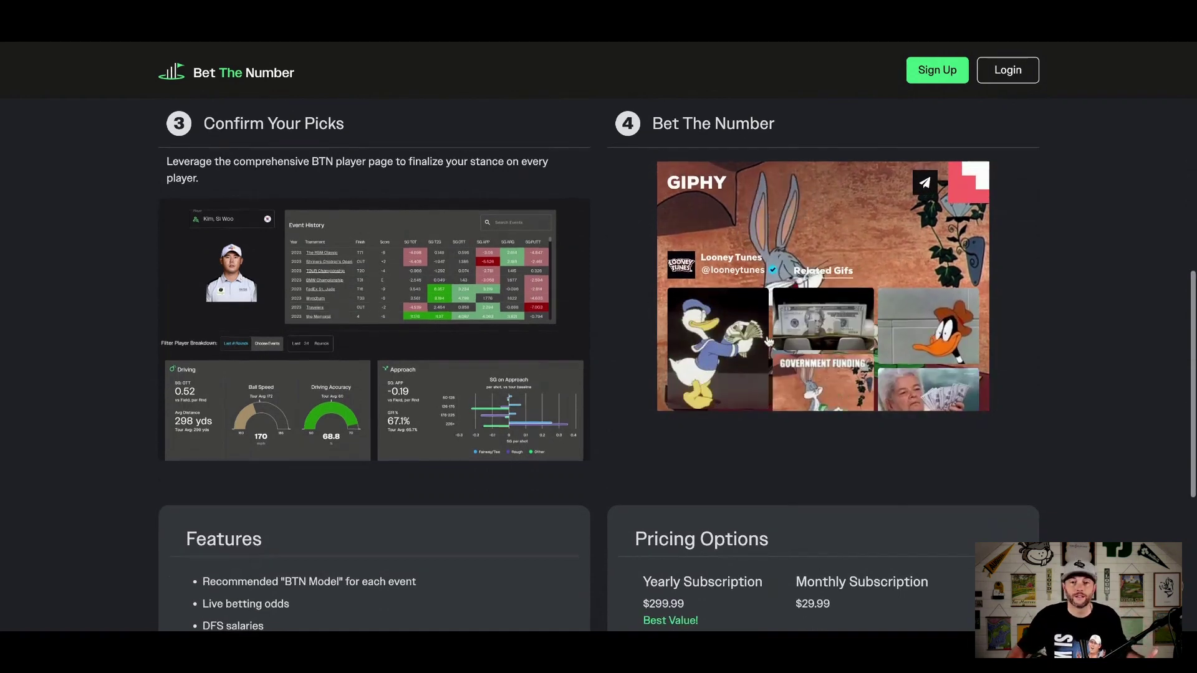
pyautogui.scroll(-5, 654, 417)
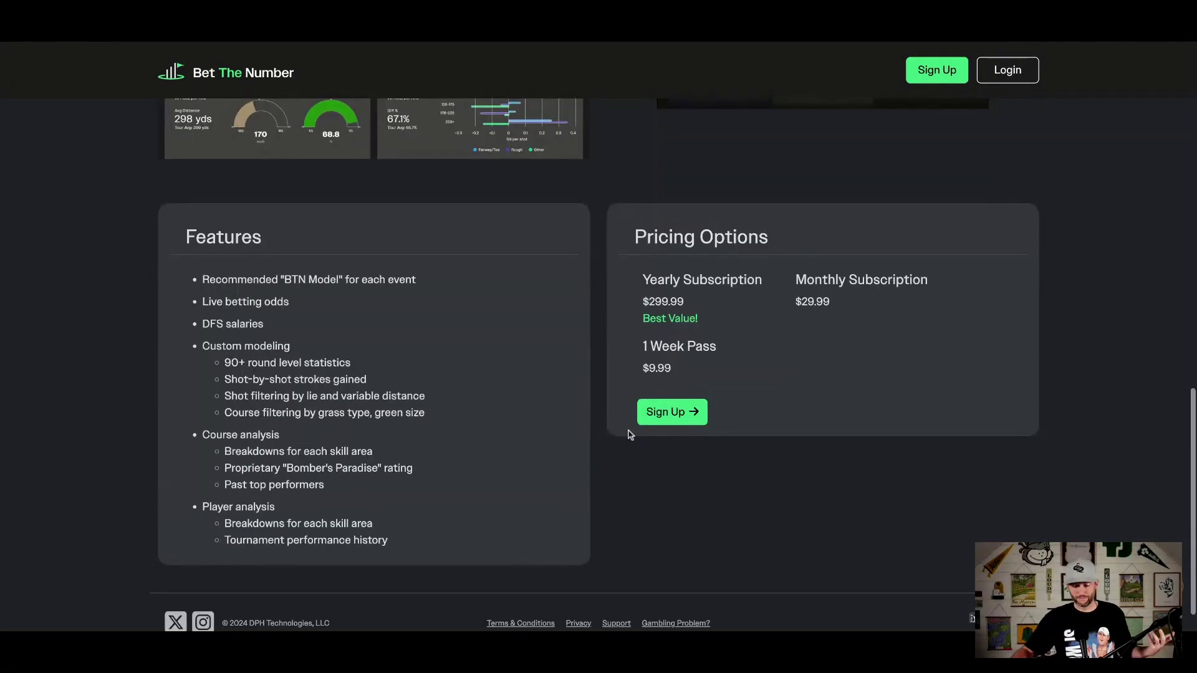
pyautogui.scroll(-1, 859, 546)
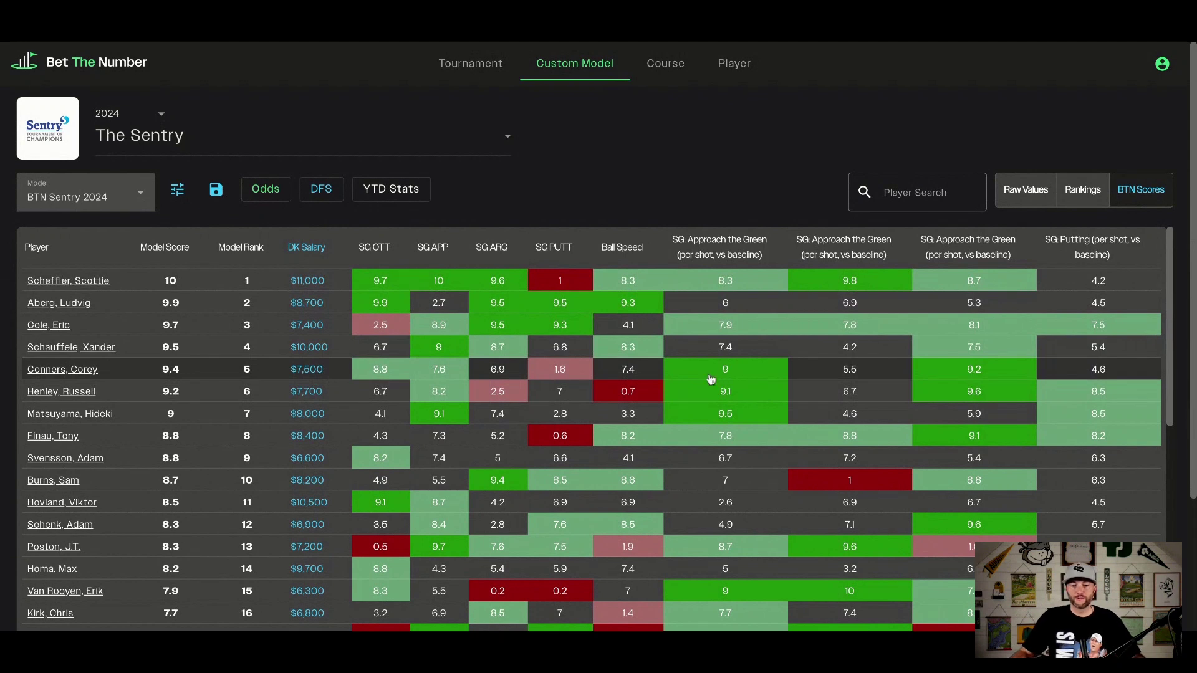
# Check the available seasons and tournaments, keeping 2024 and choosing The Sentry
pyautogui.click(161, 117)
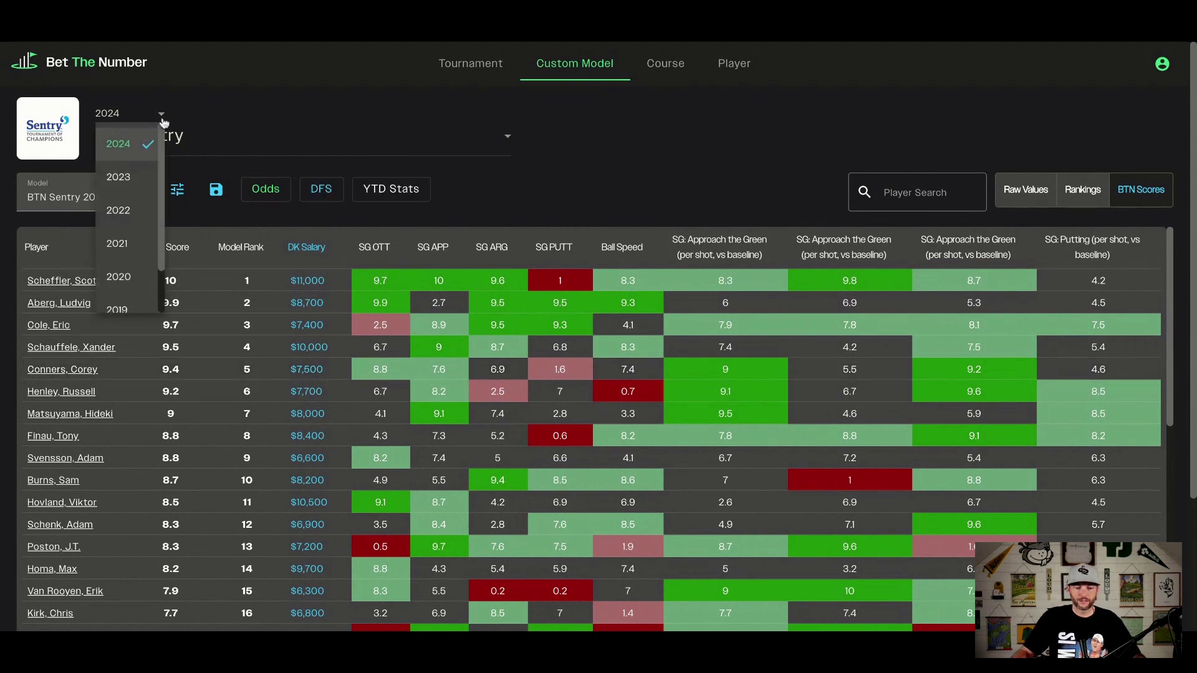
pyautogui.click(195, 145)
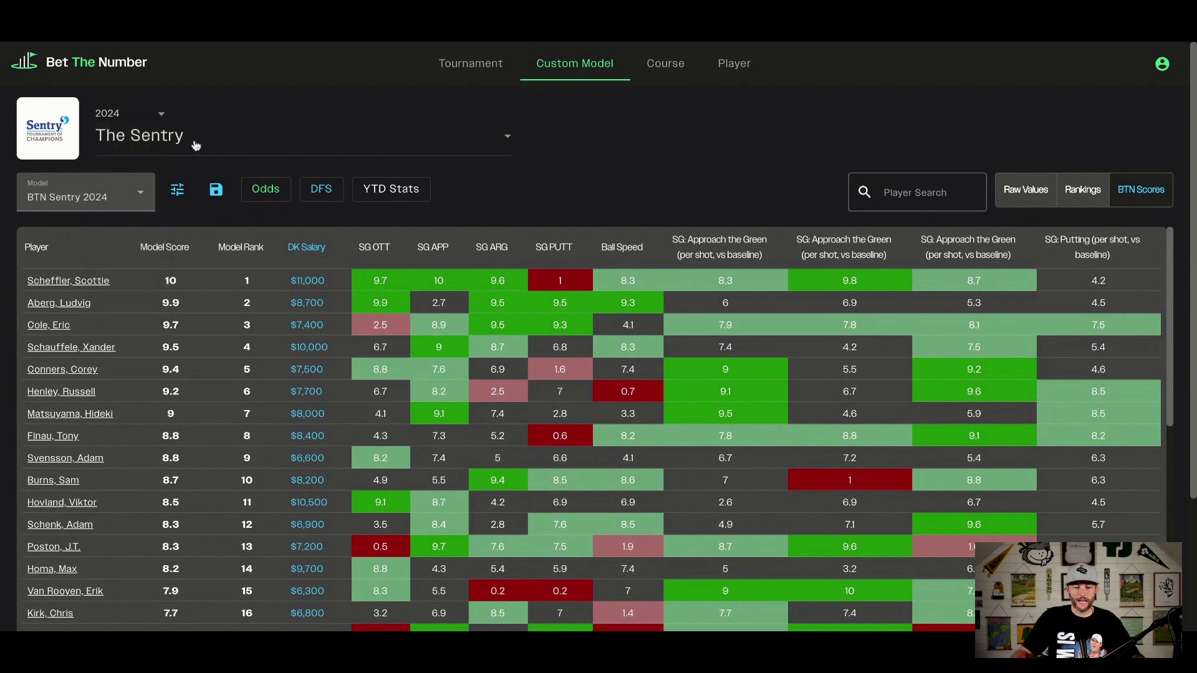
pyautogui.click(196, 145)
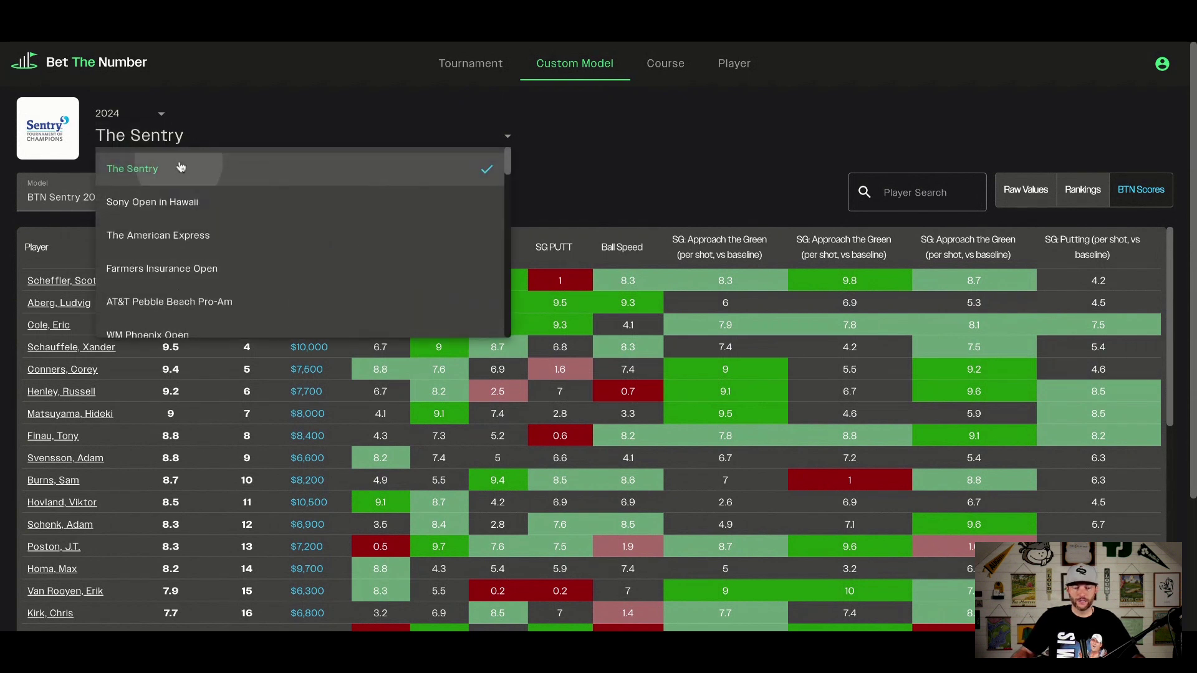
pyautogui.click(181, 166)
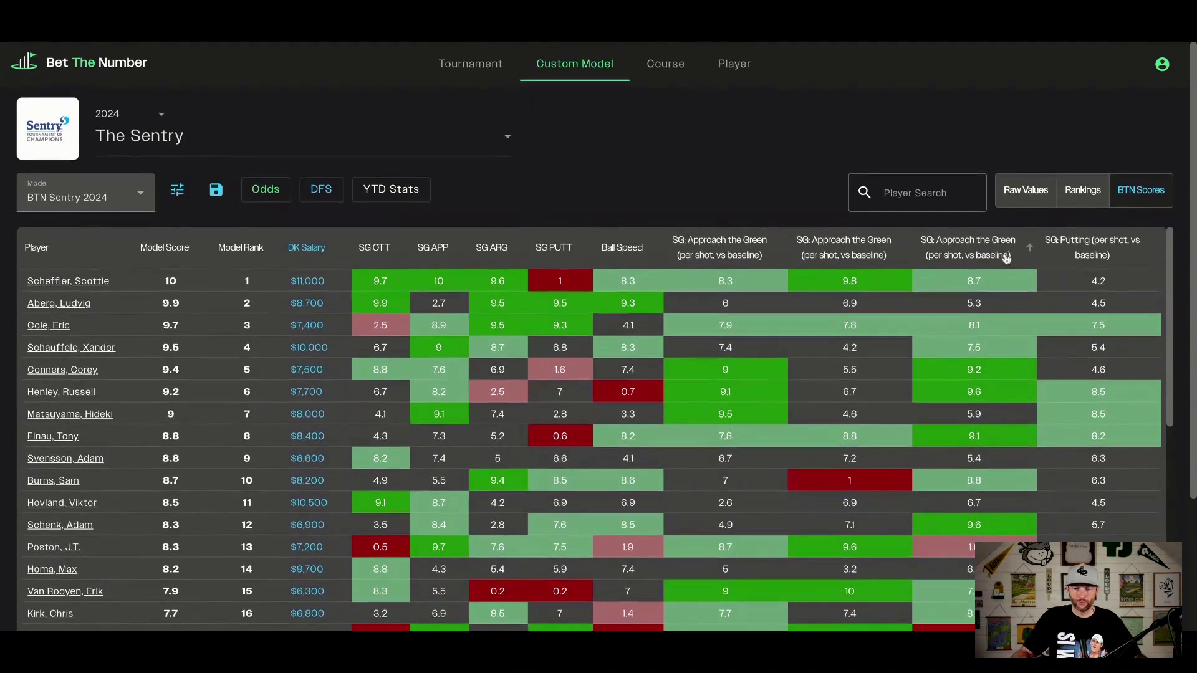
# Show the custom model's player statistics as raw values and look through the table
pyautogui.click(1018, 197)
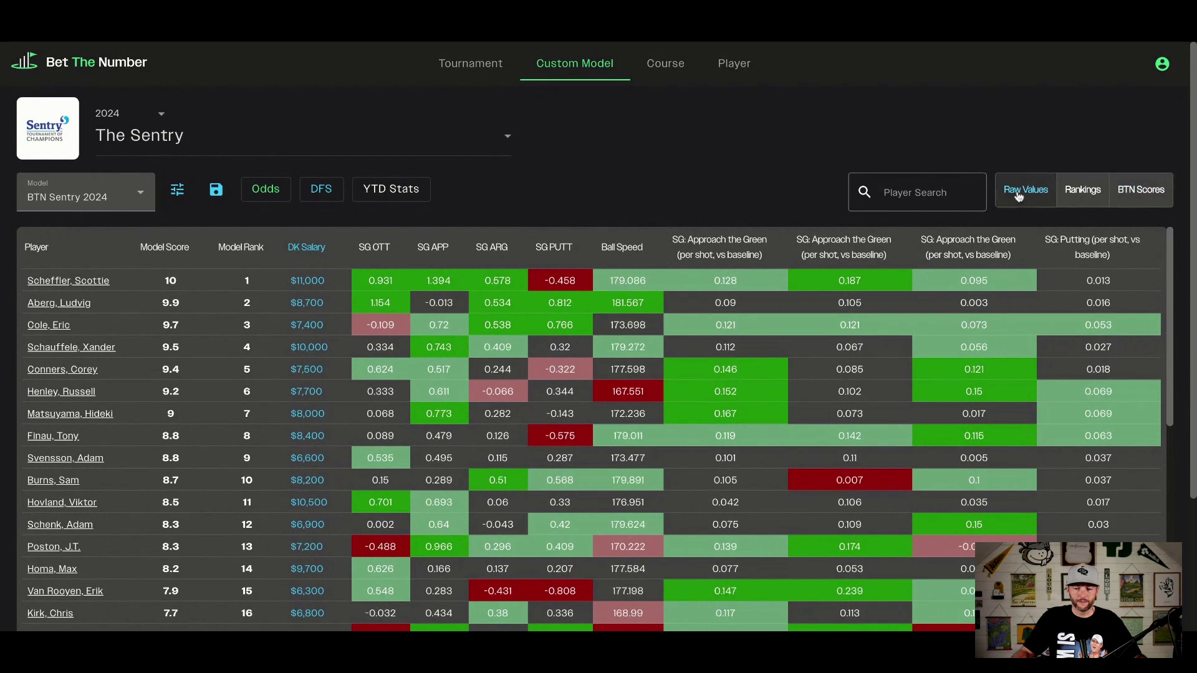
pyautogui.scroll(-1, 660, 163)
pyautogui.scroll(-1, 660, 162)
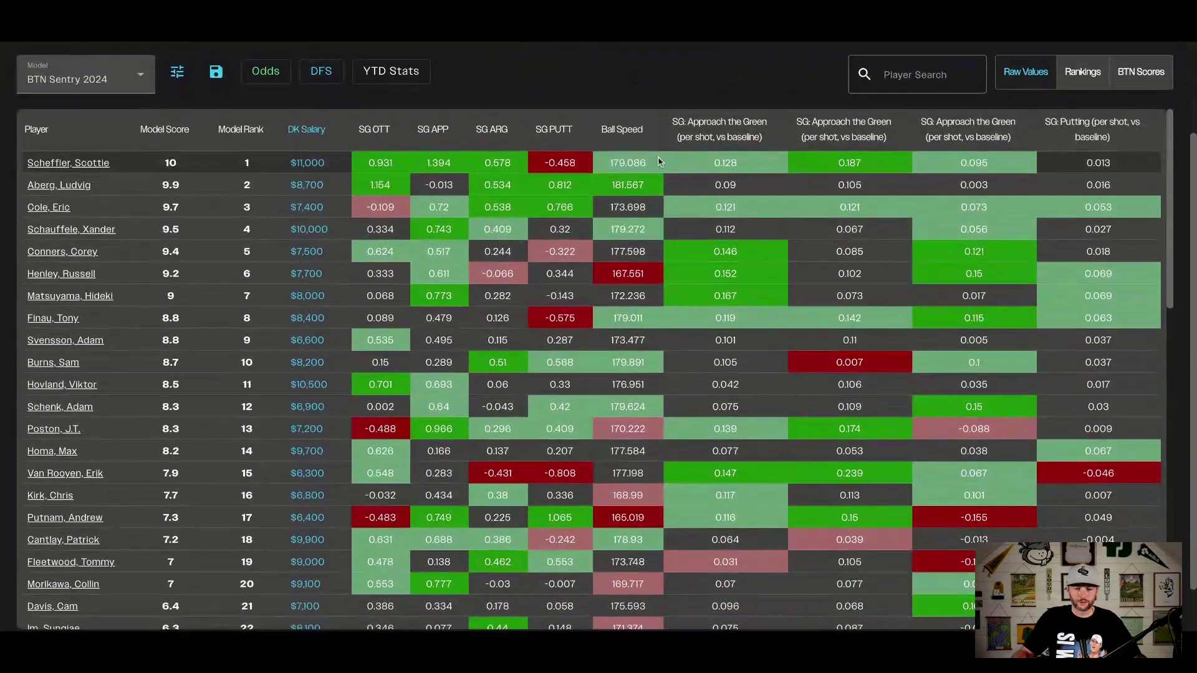
pyautogui.scroll(-1, 656, 163)
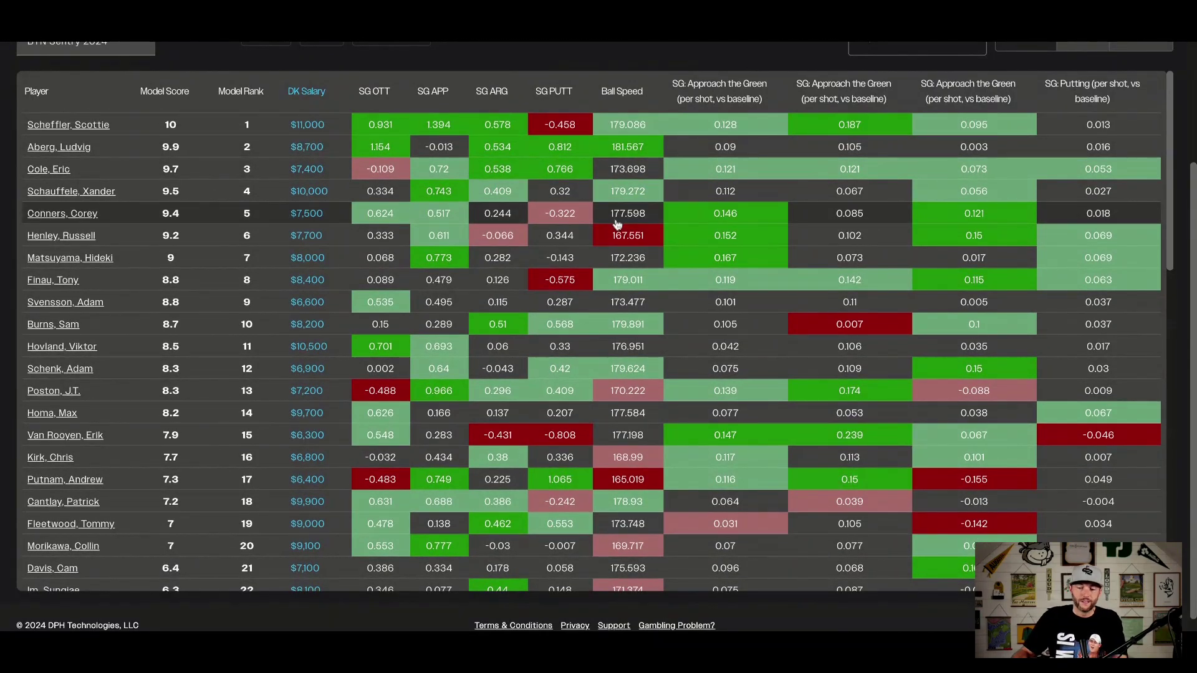
# Switch the player statistics to rankings and review how the players compare in each column
pyautogui.scroll(2, 863, 165)
pyautogui.scroll(1, 865, 172)
pyautogui.click(1082, 156)
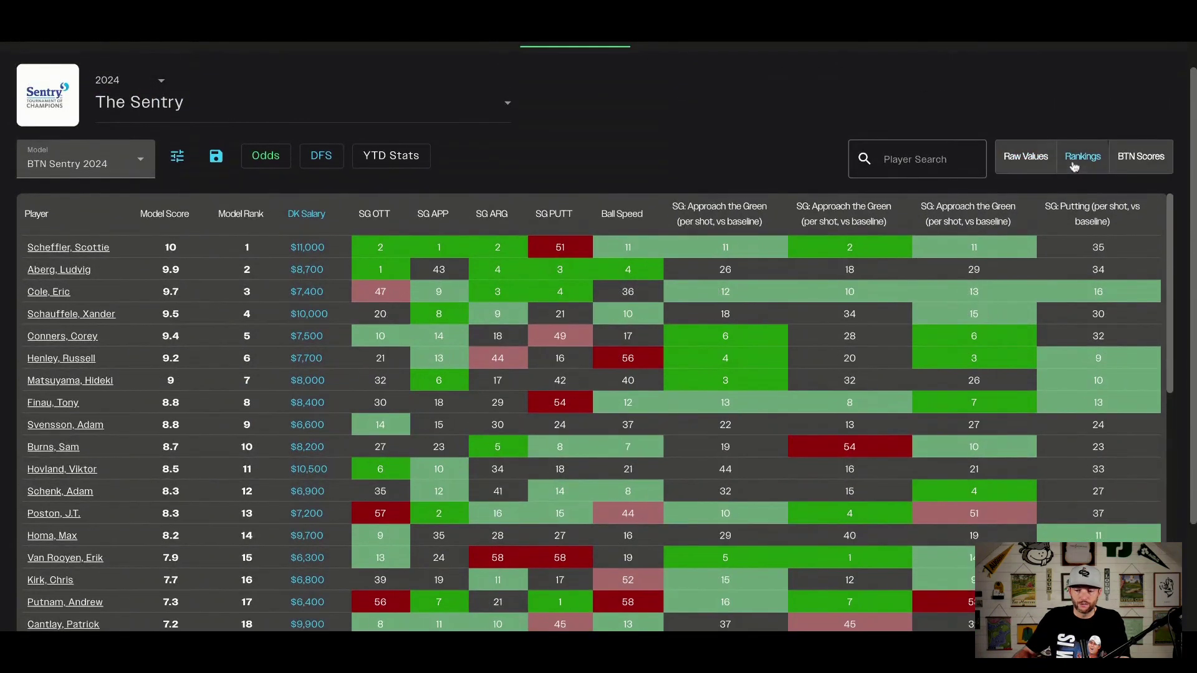
pyautogui.scroll(-1, 697, 311)
pyautogui.scroll(1, 715, 312)
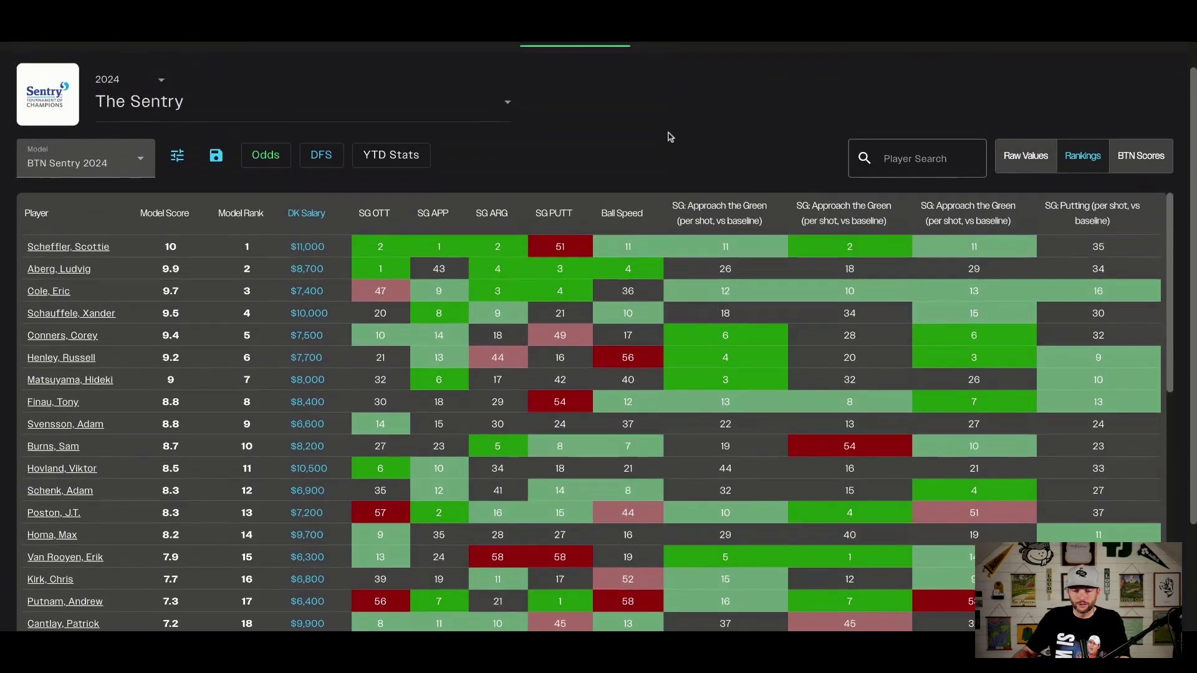
pyautogui.scroll(-1, 668, 136)
pyautogui.scroll(1, 668, 135)
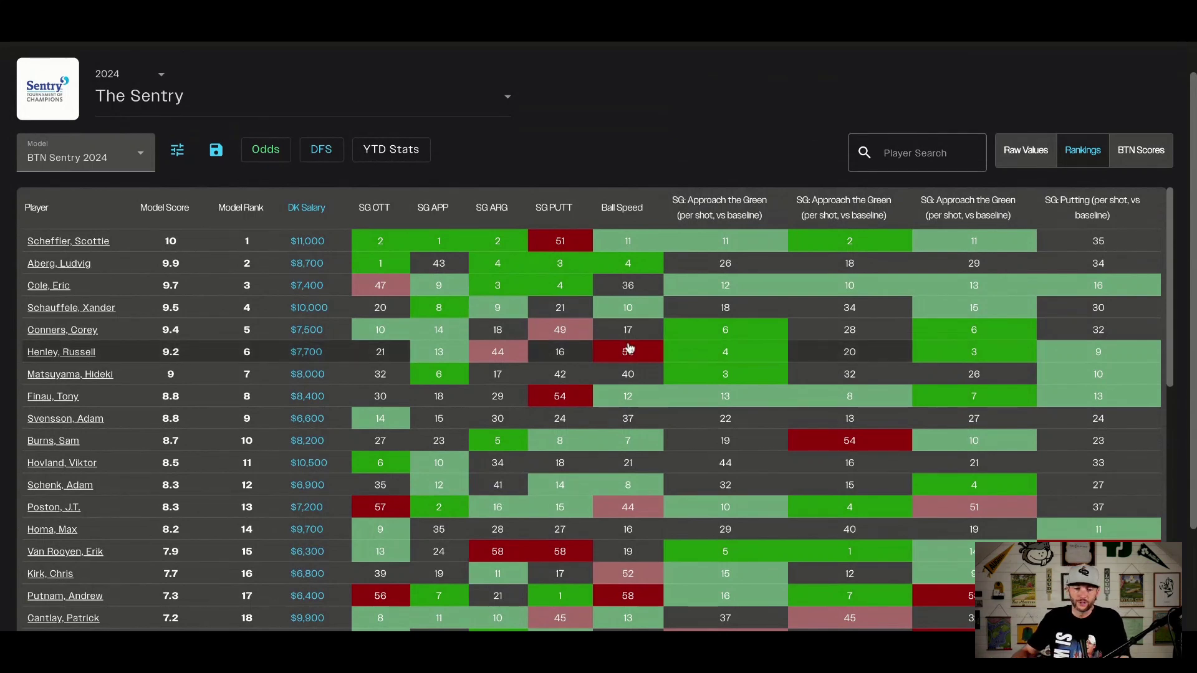
# Display the player statistics as BTN Scores and look over the table
pyautogui.click(1147, 158)
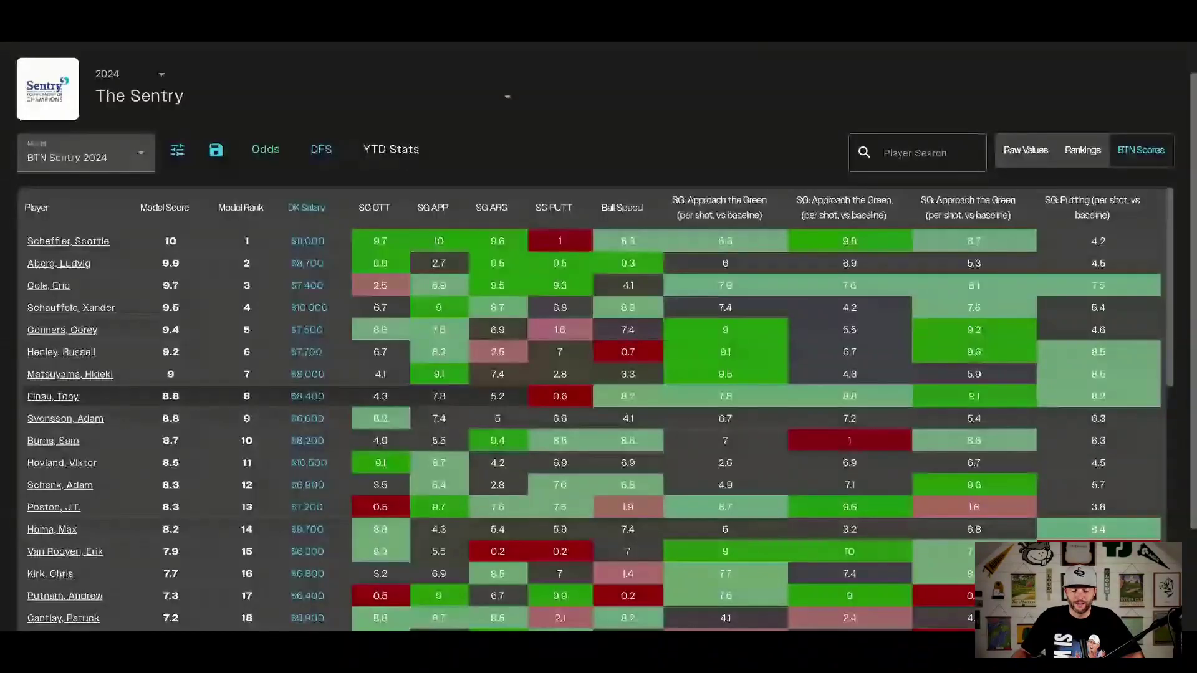
pyautogui.scroll(-1, 769, 135)
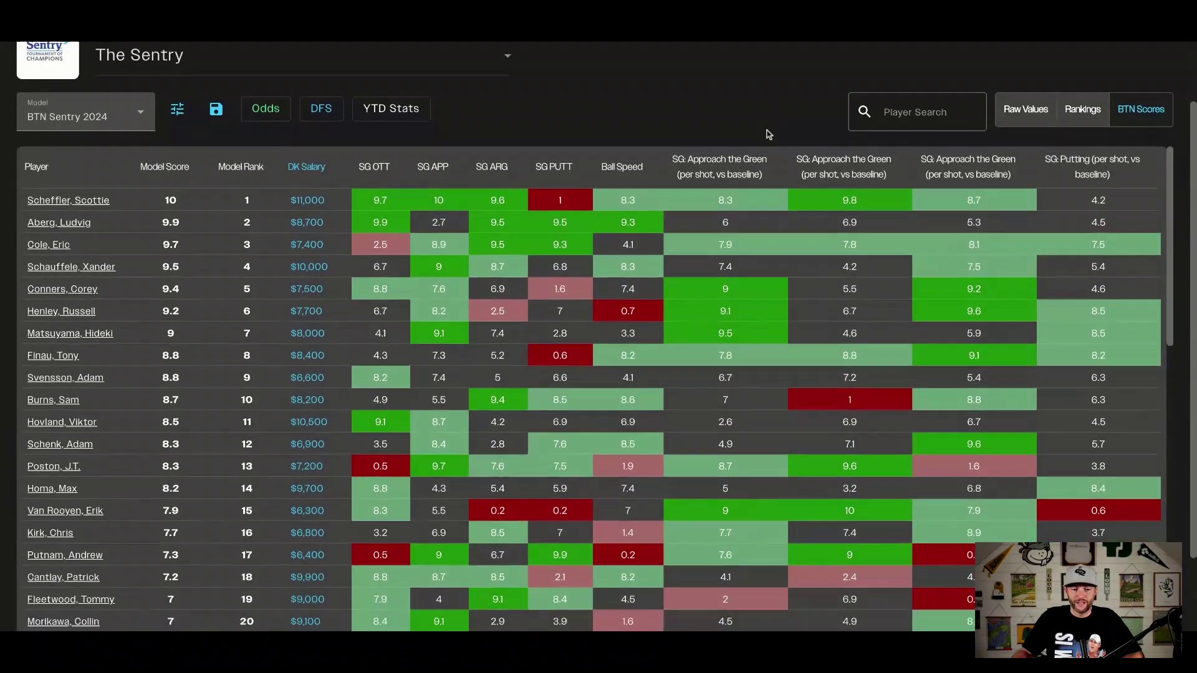
pyautogui.scroll(1, 769, 136)
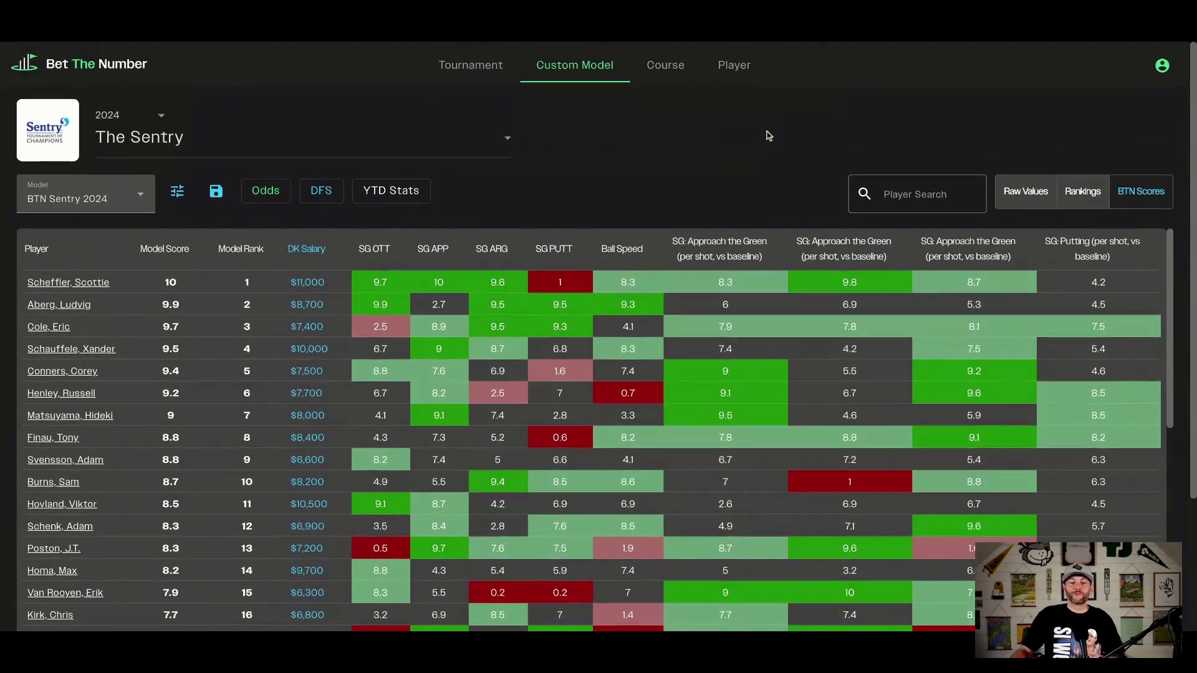
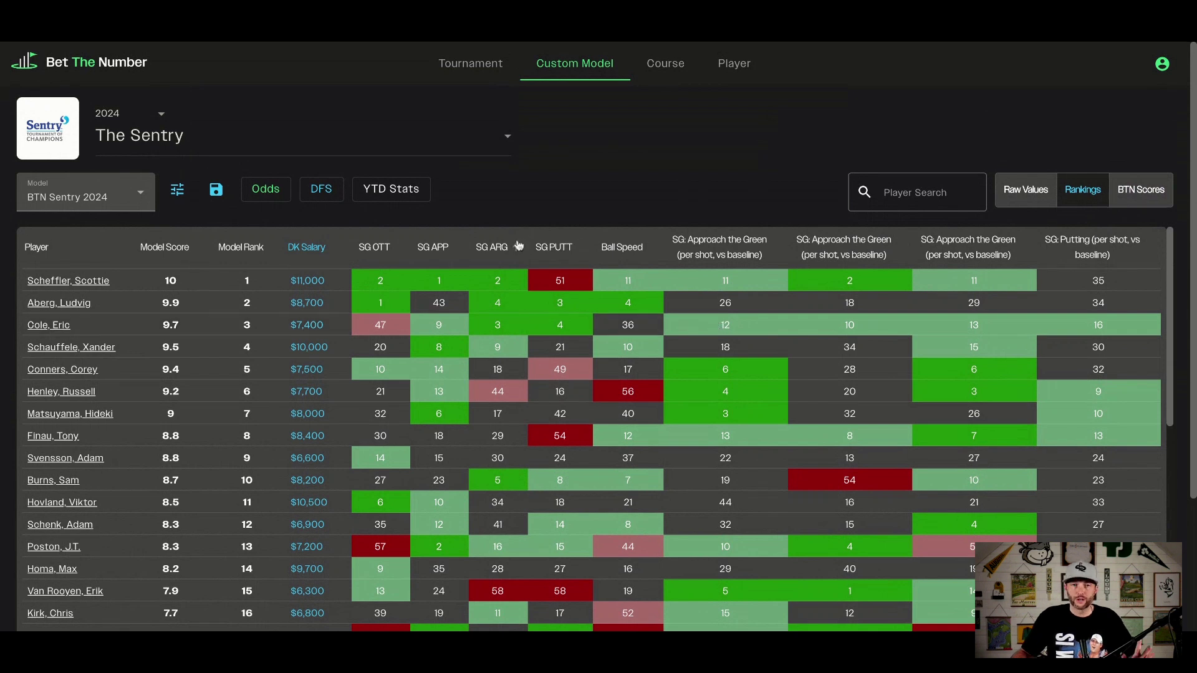
# Add the year-to-date Wins and Top 10 Finishes columns to the player table
pyautogui.click(399, 198)
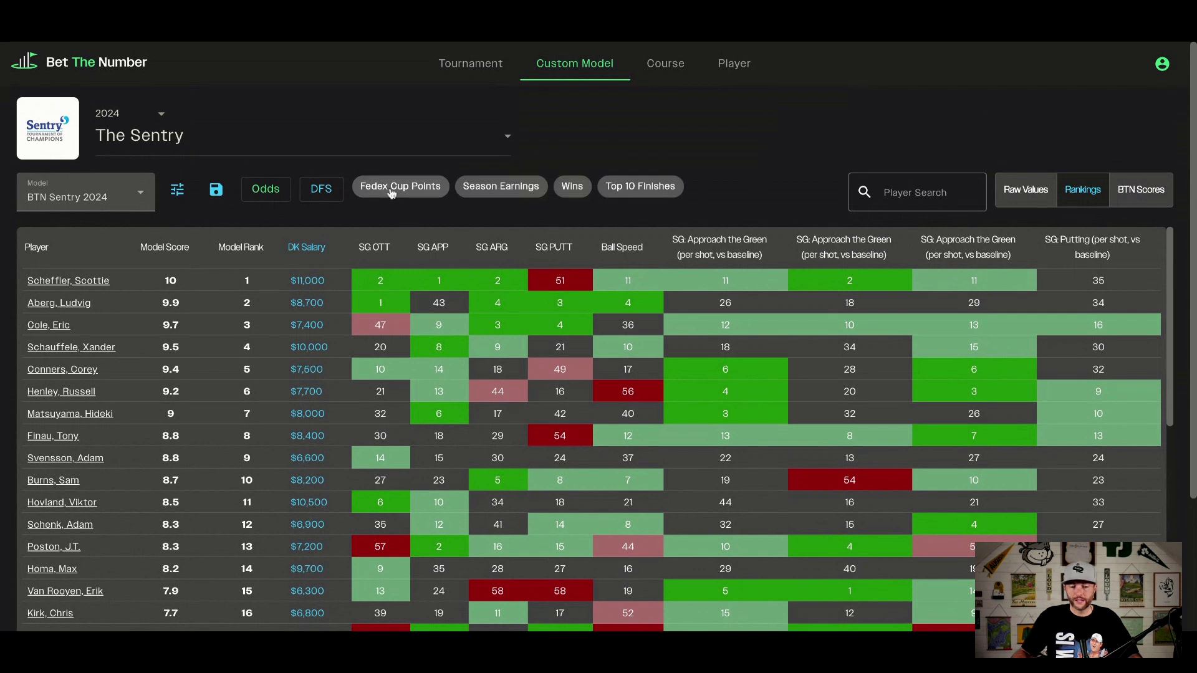
pyautogui.click(572, 187)
pyautogui.click(672, 188)
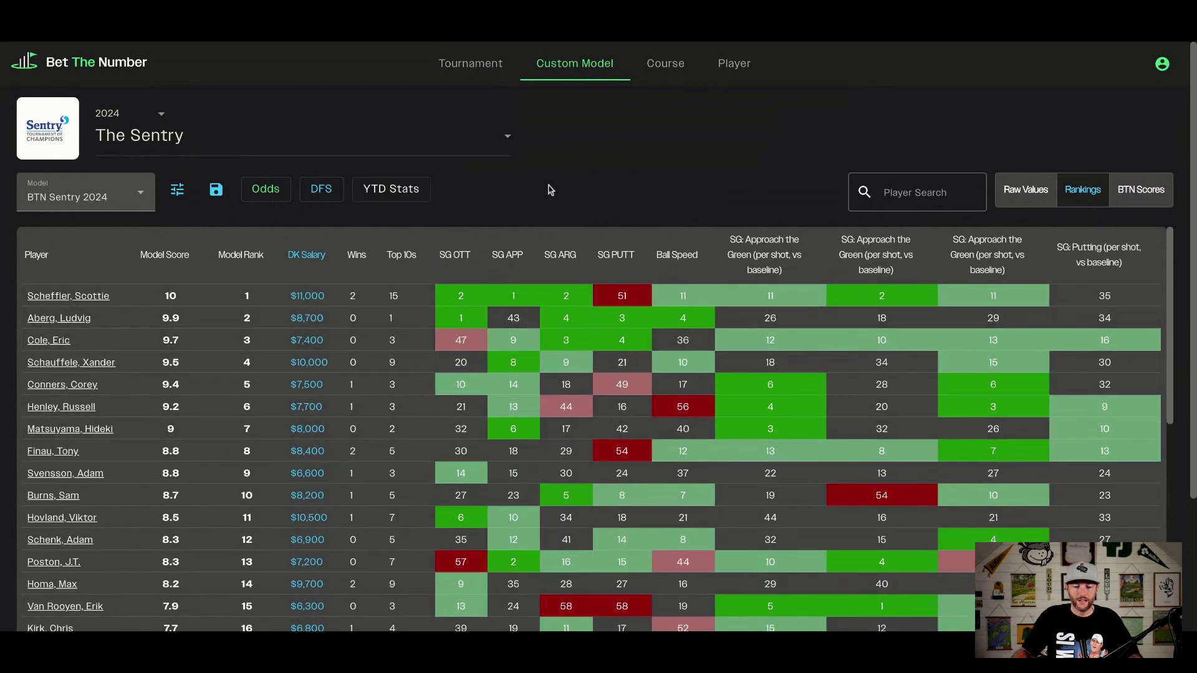
# Remove the Wins and Top 10 Finishes columns from the player table
pyautogui.moveTo(424, 189)
pyautogui.click(576, 187)
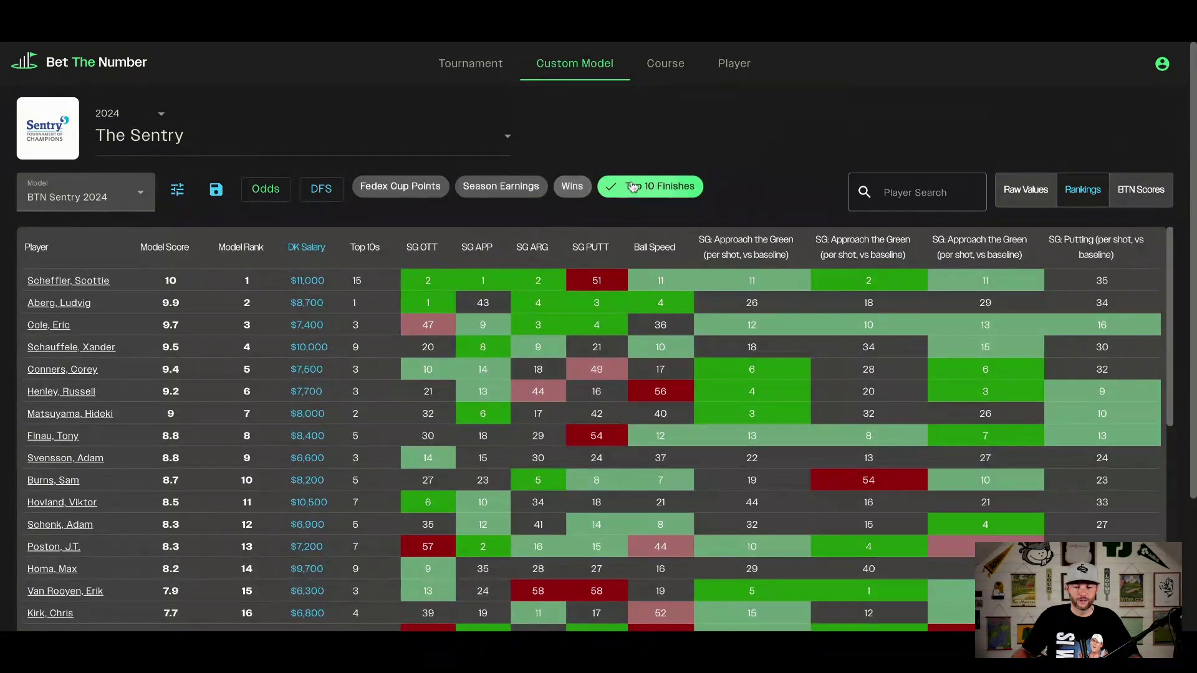
pyautogui.click(633, 187)
# Hide the DK Salary column and show it again
pyautogui.click(319, 190)
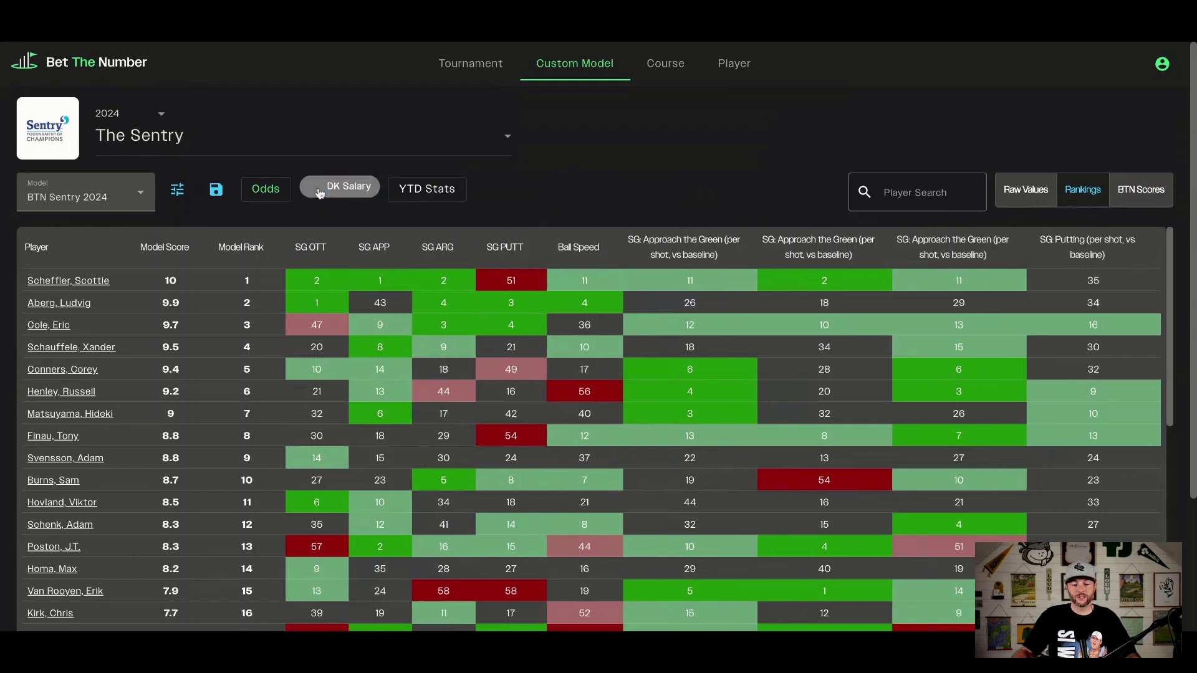
pyautogui.click(320, 189)
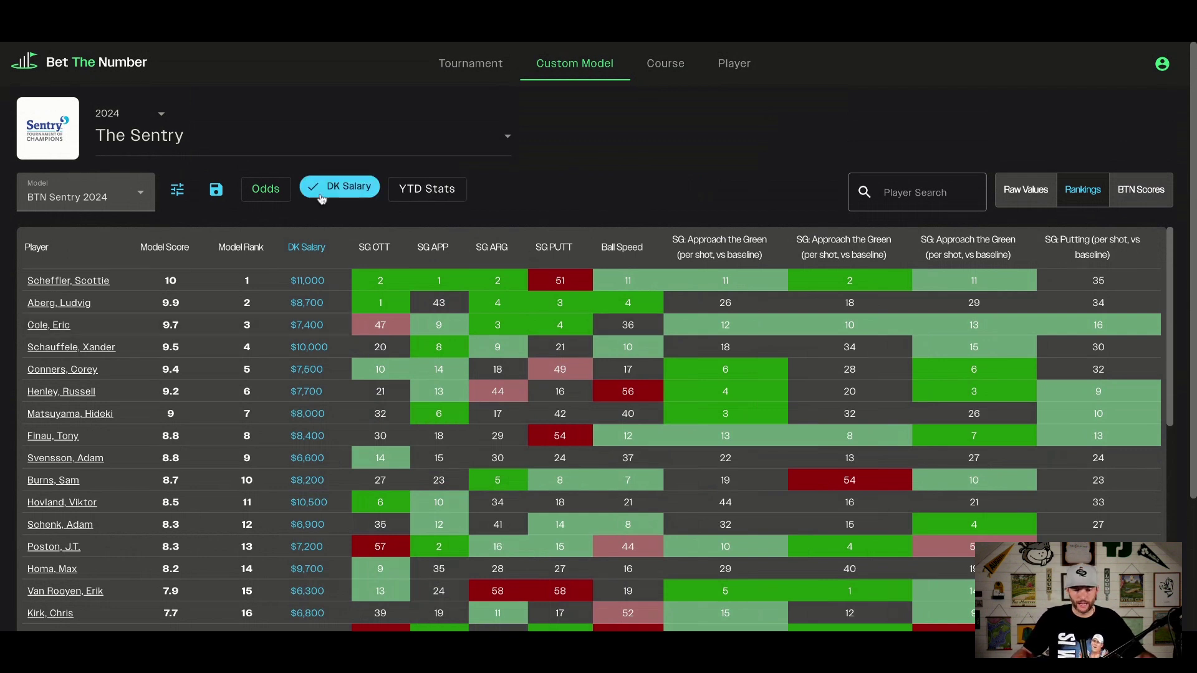
# Add the Outright, Top 10 and Top 20 betting odds columns to the player table
pyautogui.click(274, 190)
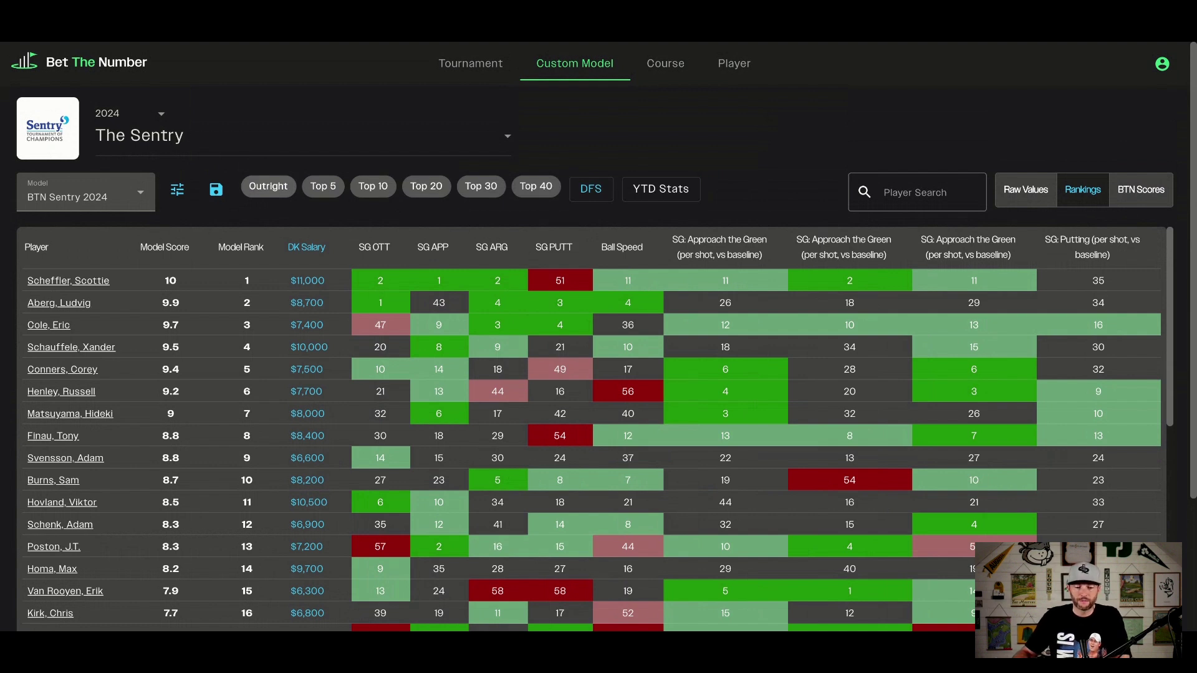
pyautogui.click(439, 187)
pyautogui.click(410, 187)
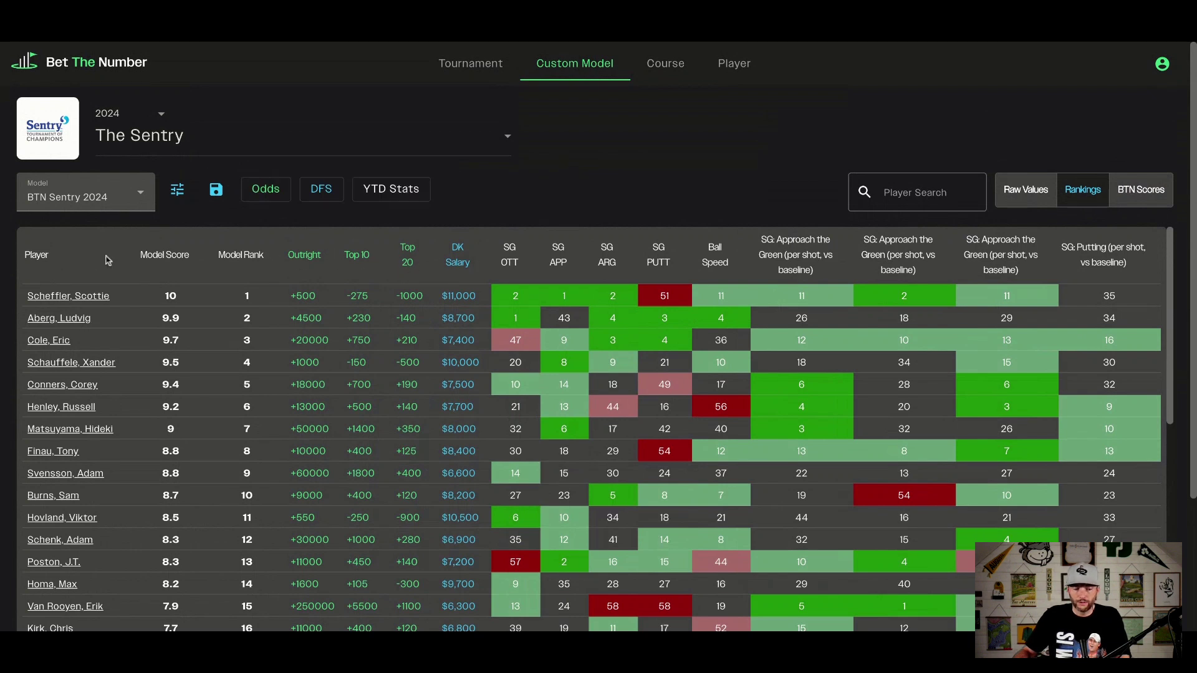
# Try sorting the players by Model Score, Outright odds, DK Salary and Ball Speed, ending with Model Rank in ascending order
pyautogui.click(179, 258)
pyautogui.click(180, 258)
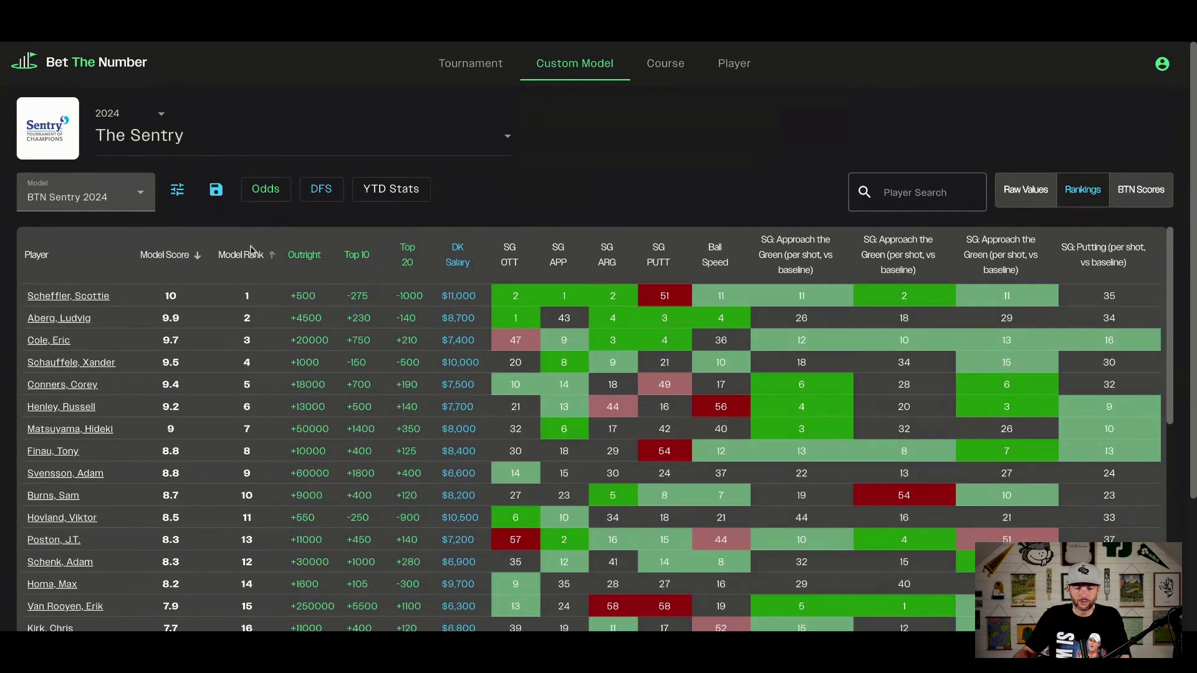
pyautogui.click(306, 255)
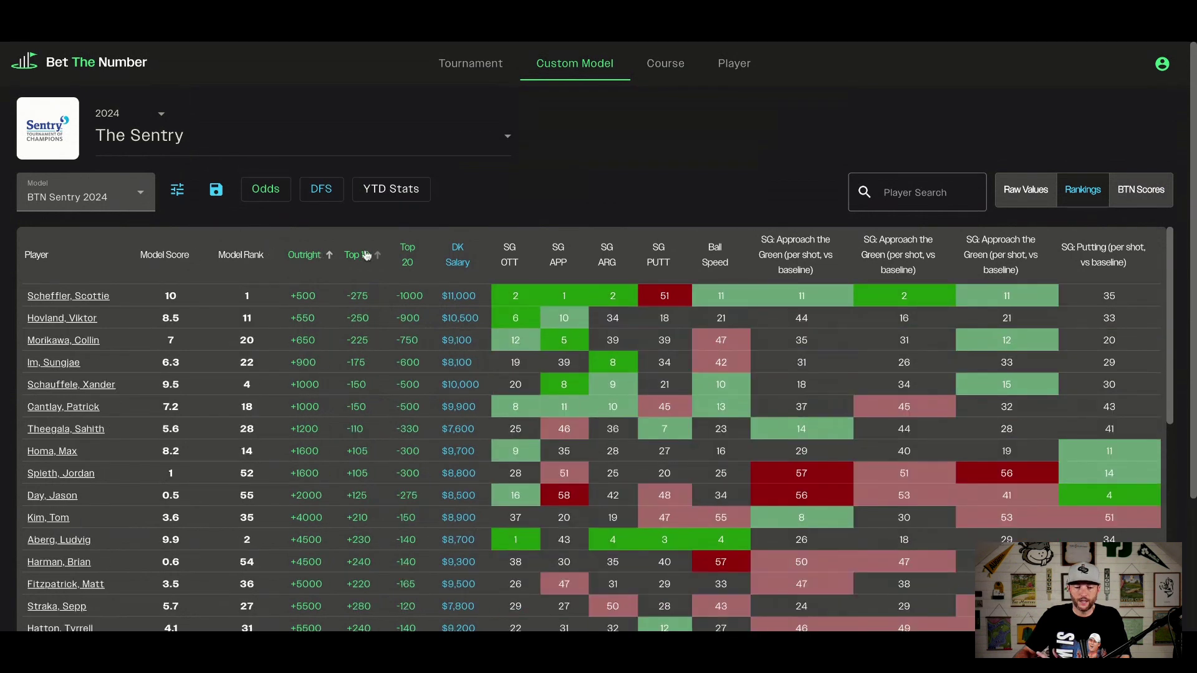
pyautogui.click(461, 256)
pyautogui.click(464, 258)
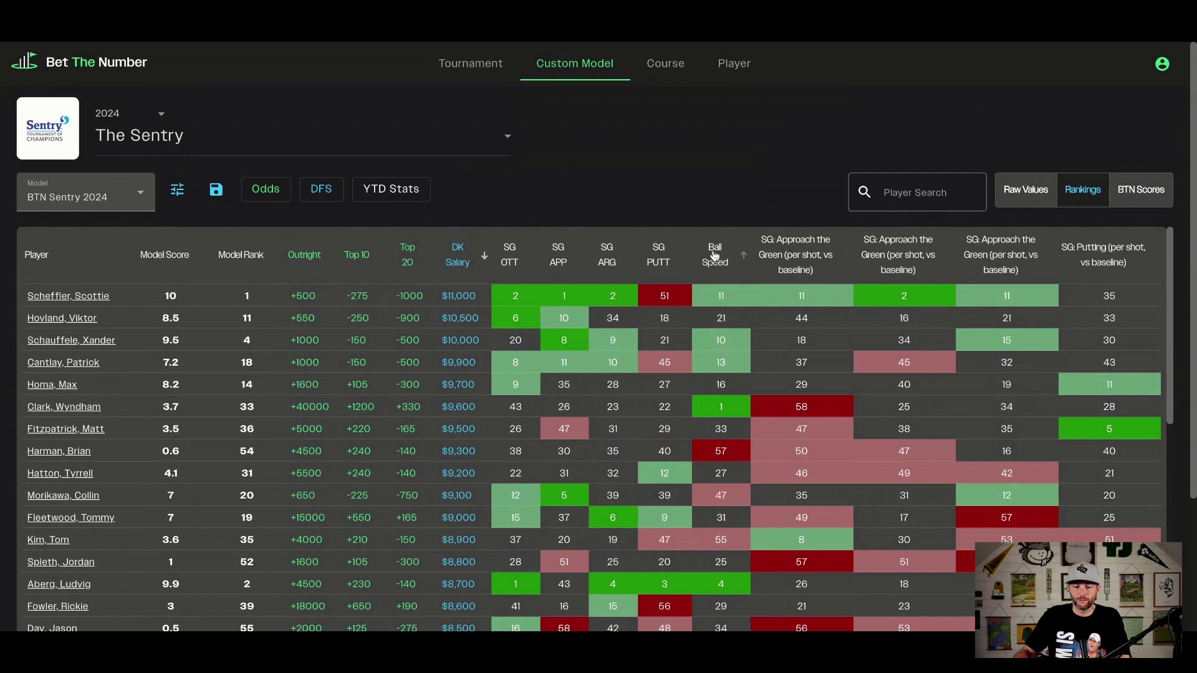
pyautogui.click(715, 255)
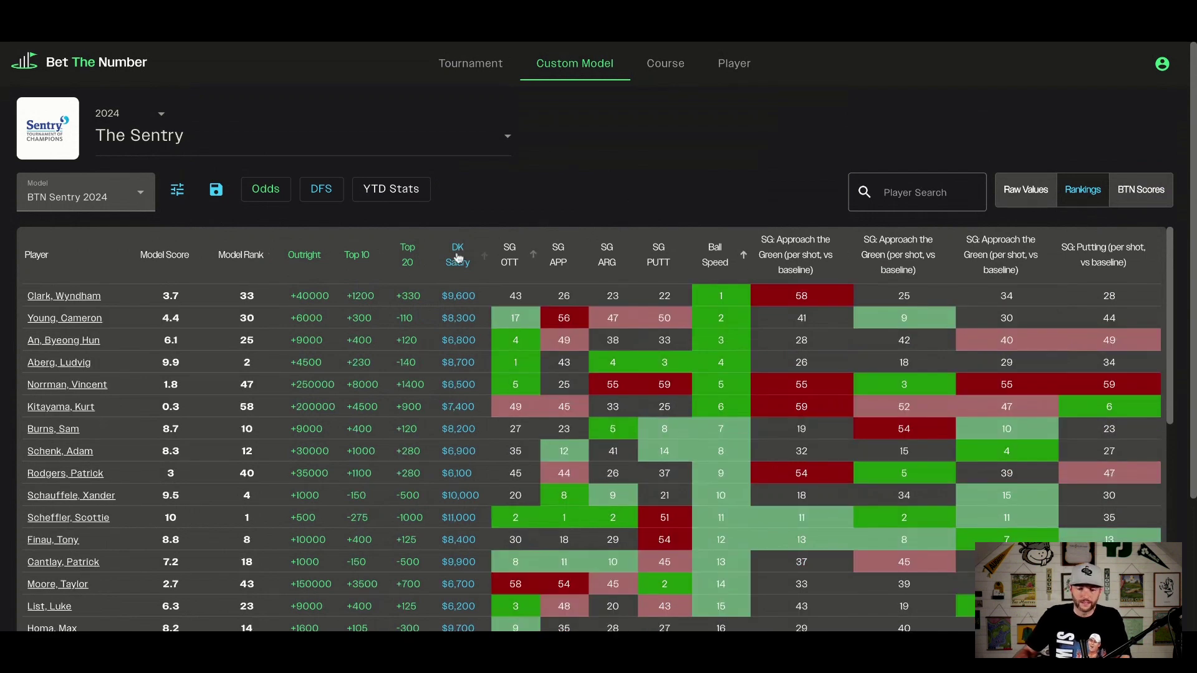
pyautogui.click(240, 259)
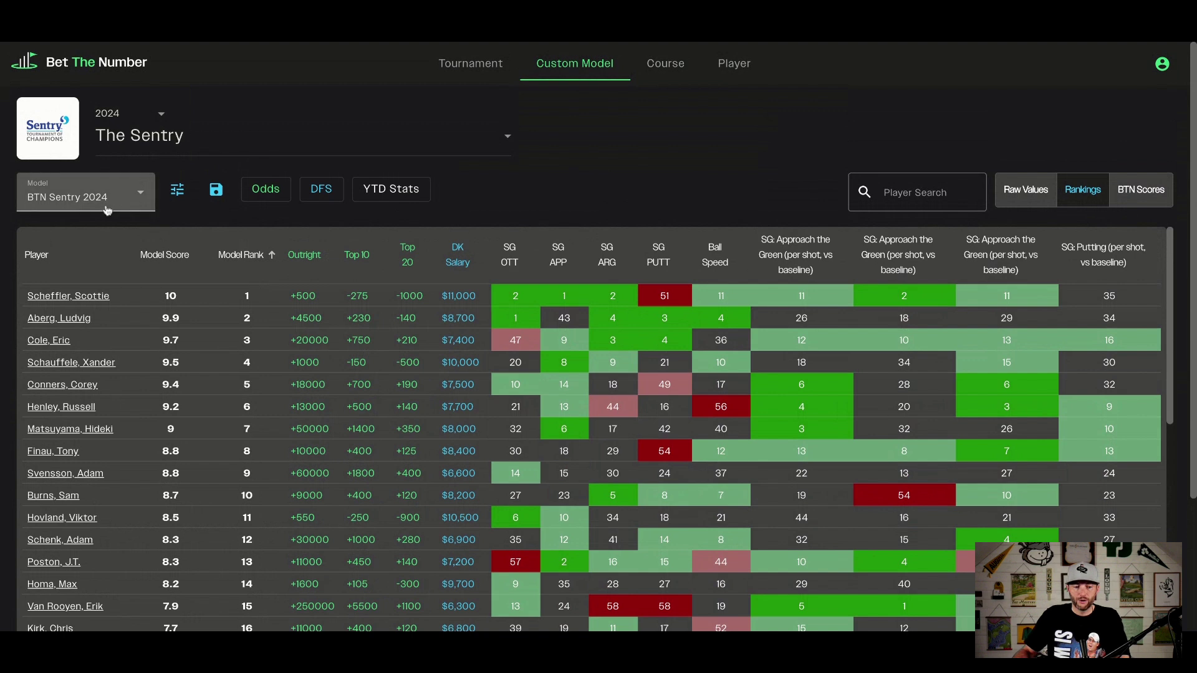
# Display the player table with the Summary model and return it to the BTN Sentry 2024 model
pyautogui.click(142, 197)
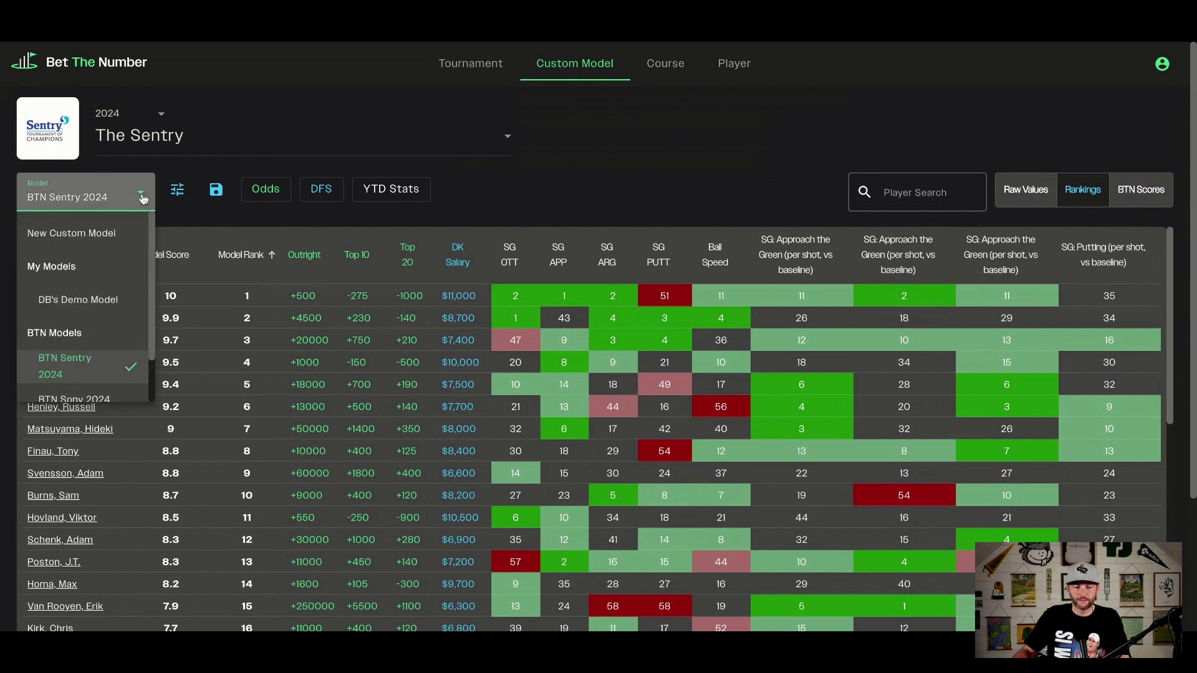
pyautogui.scroll(-1, 120, 288)
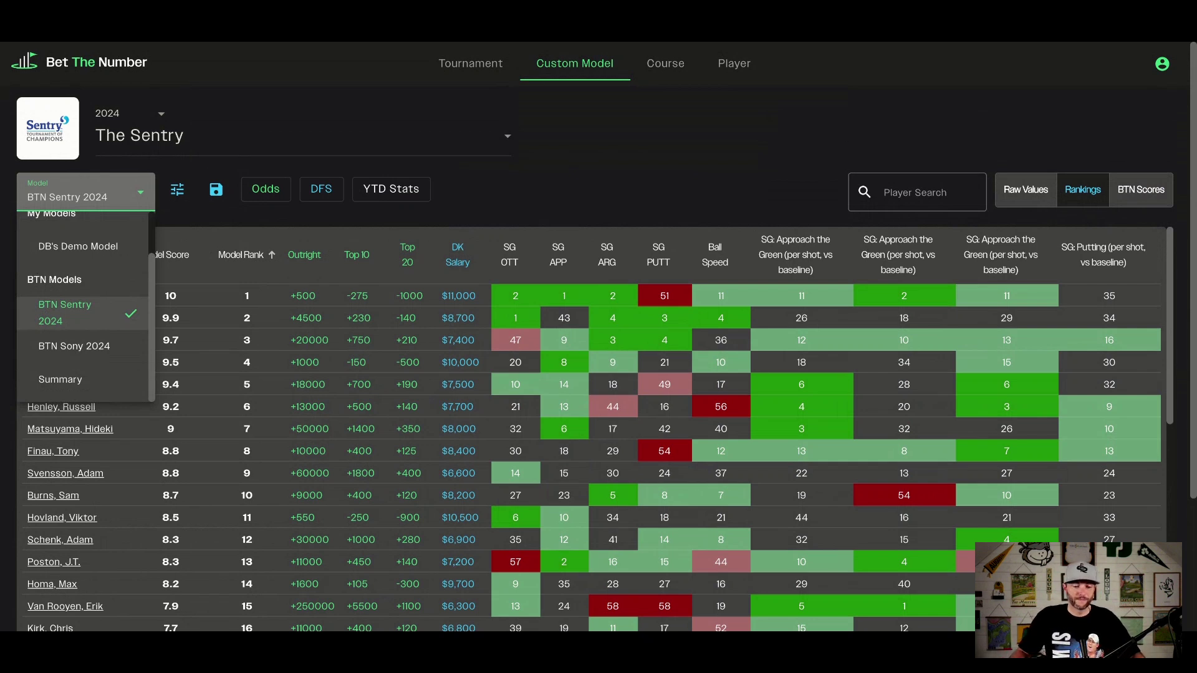
pyautogui.click(78, 380)
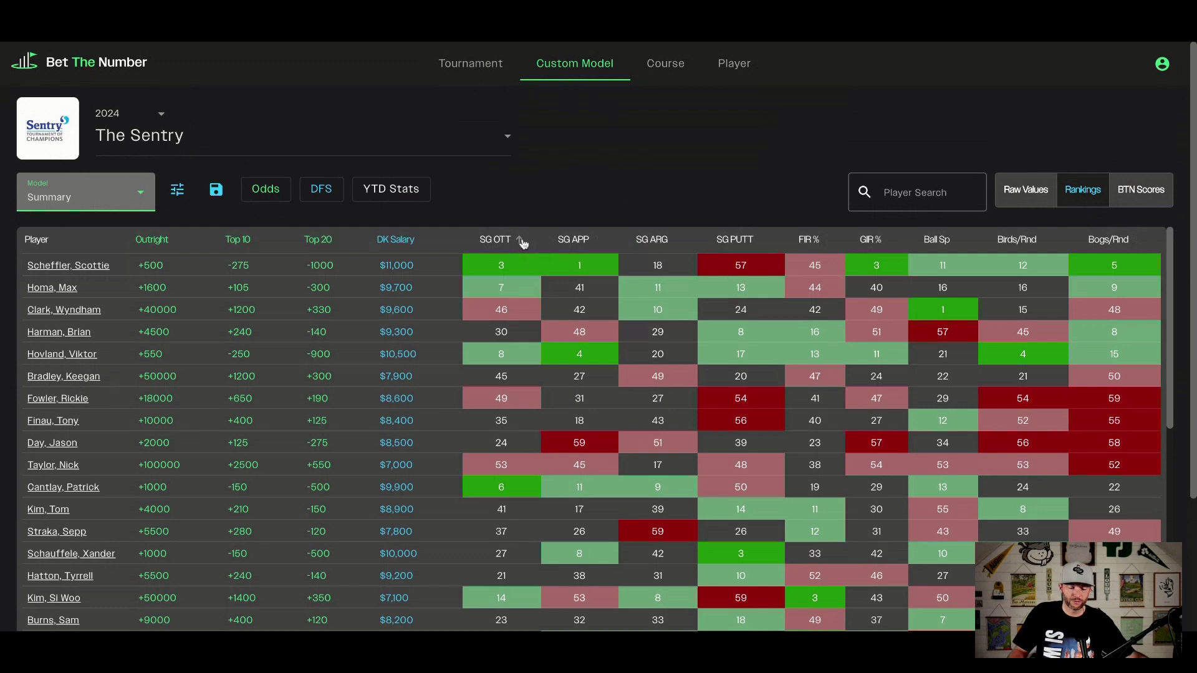
pyautogui.click(124, 200)
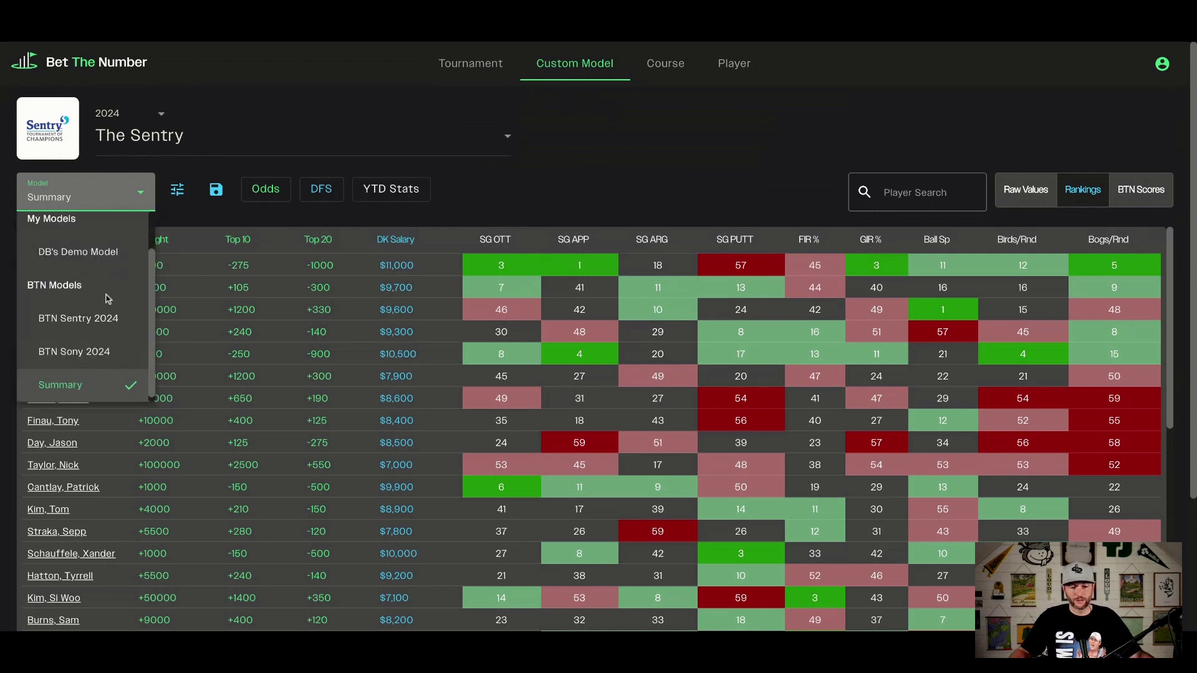
pyautogui.click(83, 315)
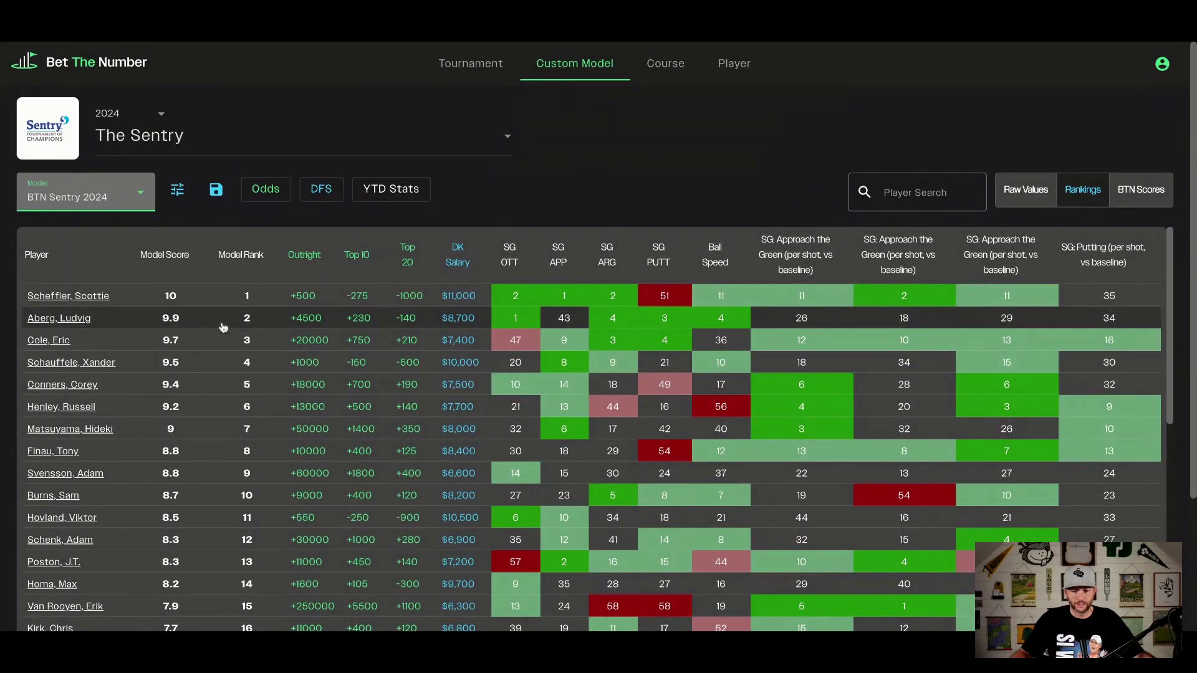
# Look through the available models and switch the player table to New Custom Model
pyautogui.click(127, 199)
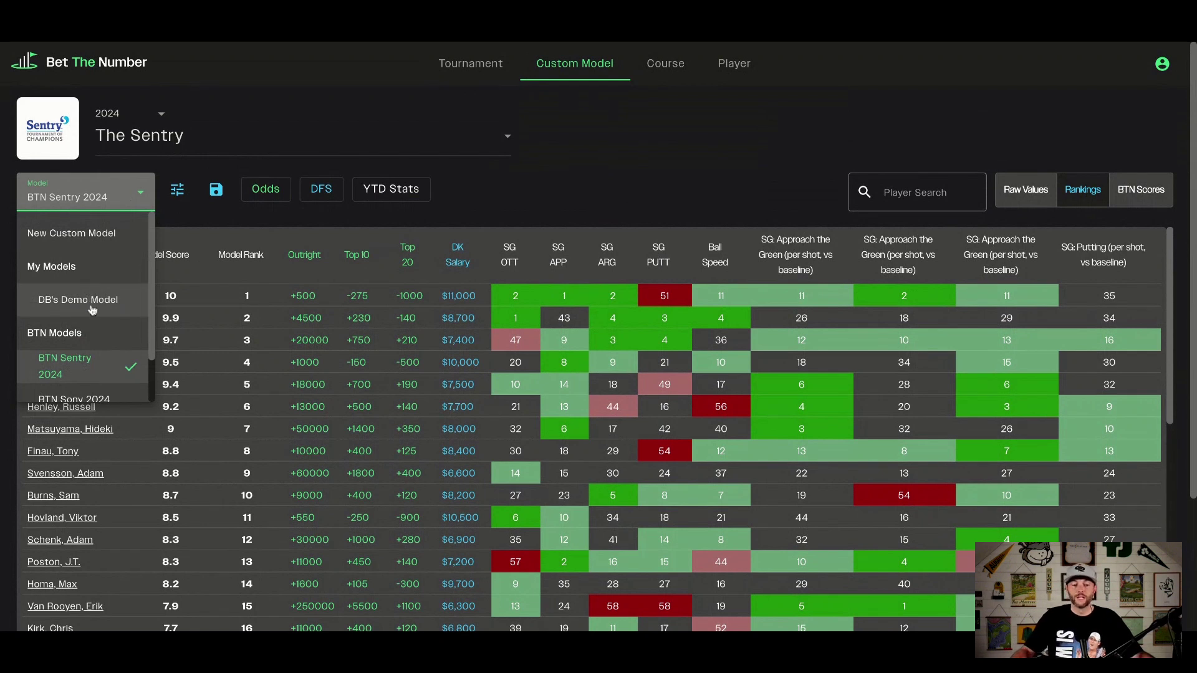
pyautogui.scroll(-3, 89, 302)
pyautogui.scroll(2, 93, 307)
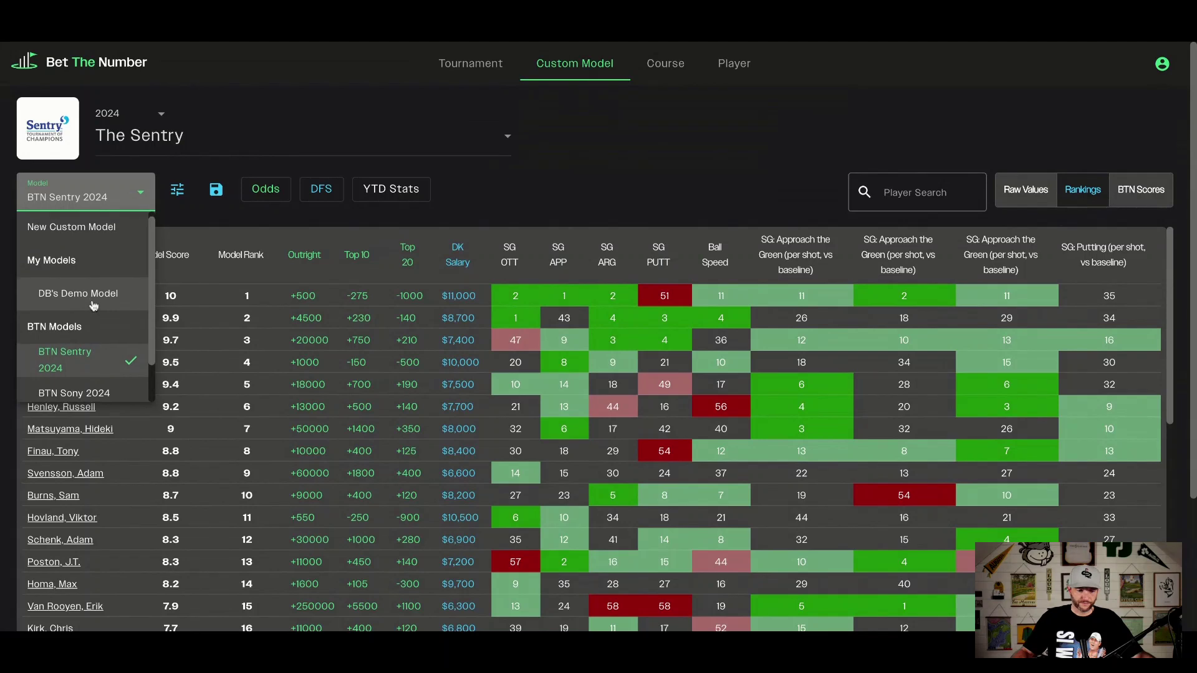
pyautogui.scroll(1, 93, 299)
pyautogui.click(91, 231)
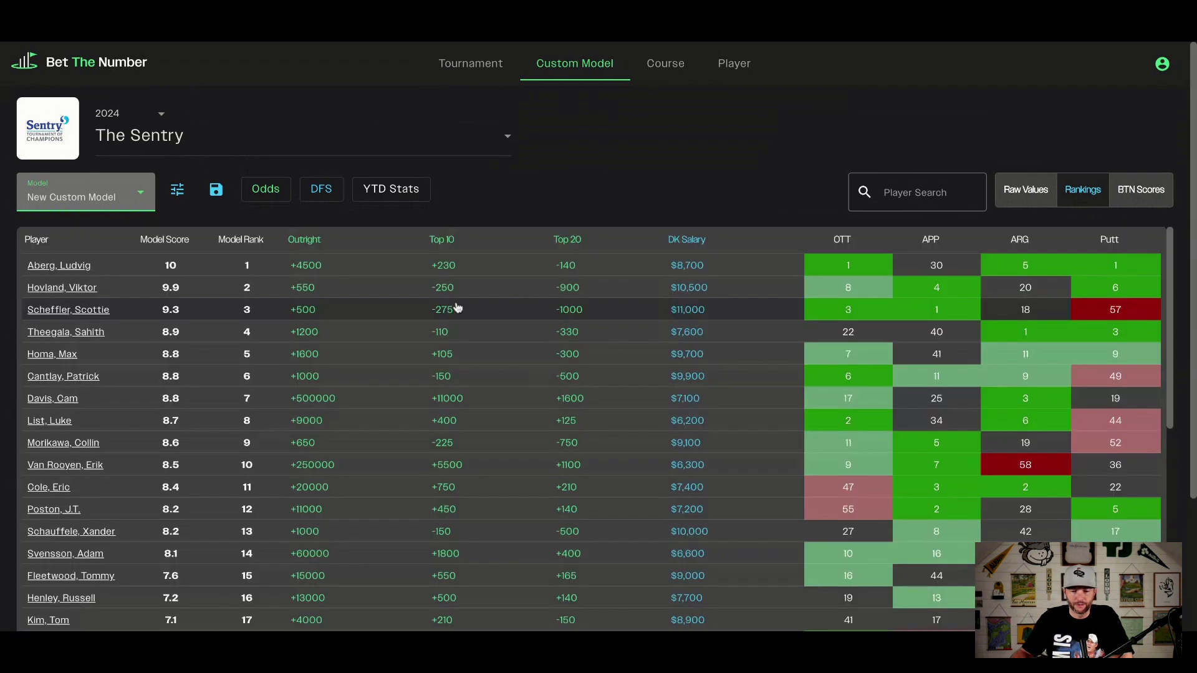
# Remove the Outright, Top 10 and Top 20 odds columns from the player table
pyautogui.click(268, 190)
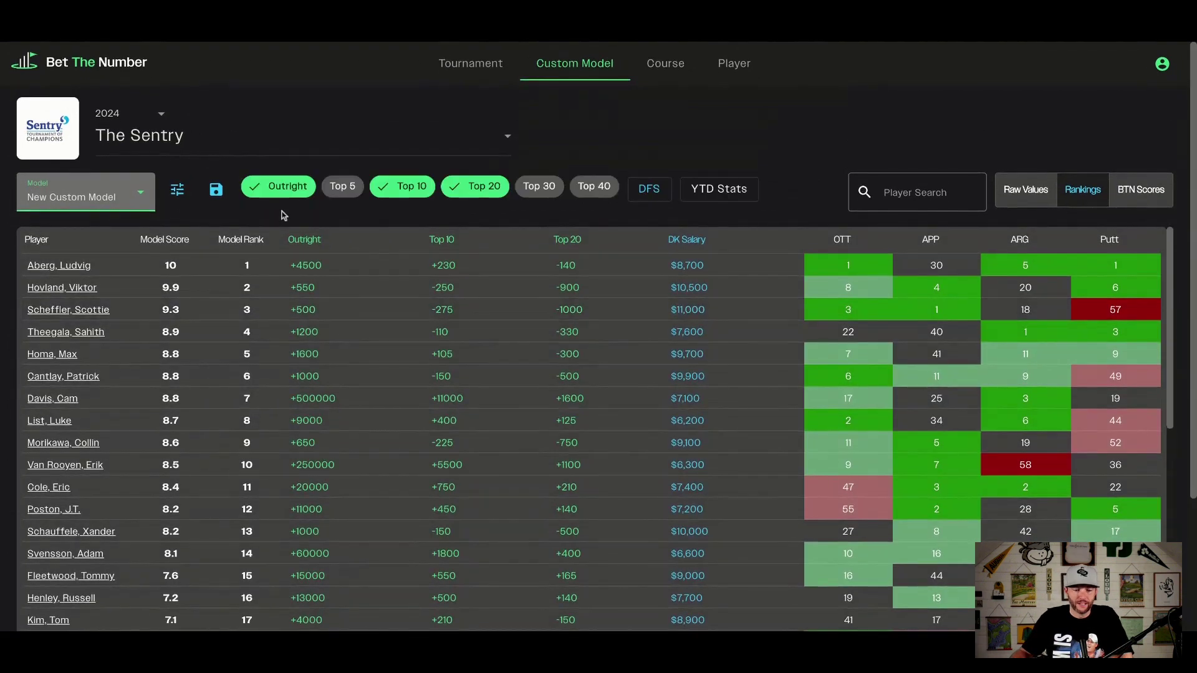
pyautogui.click(398, 190)
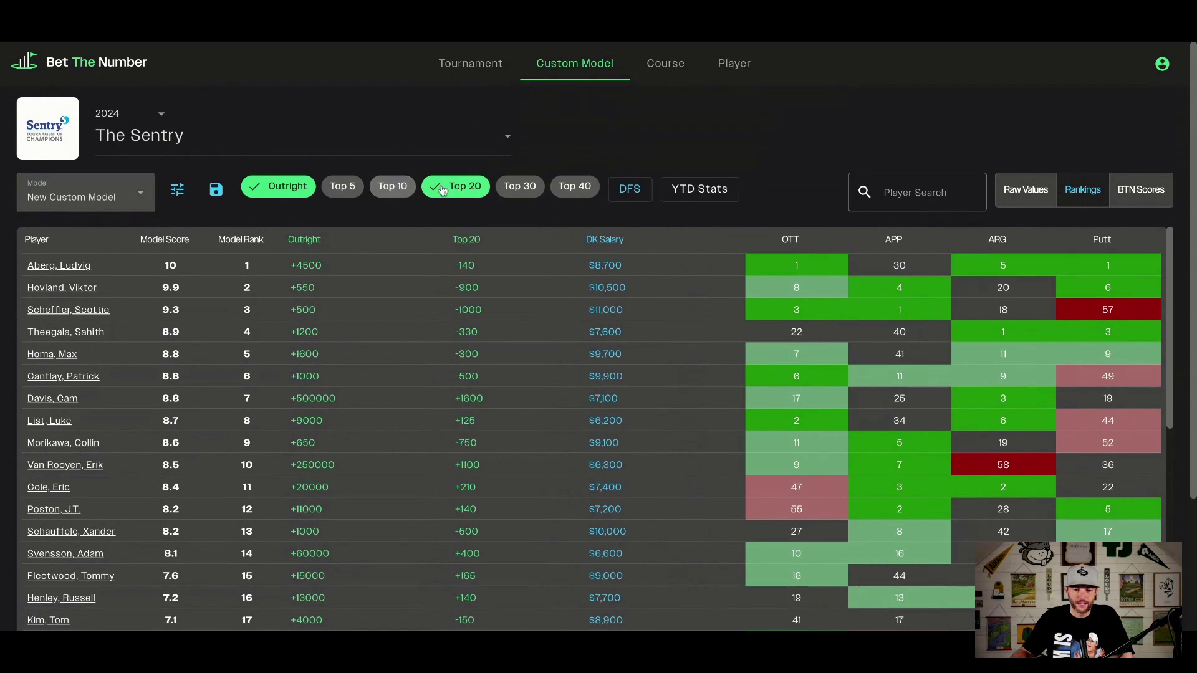
pyautogui.click(451, 187)
pyautogui.click(272, 188)
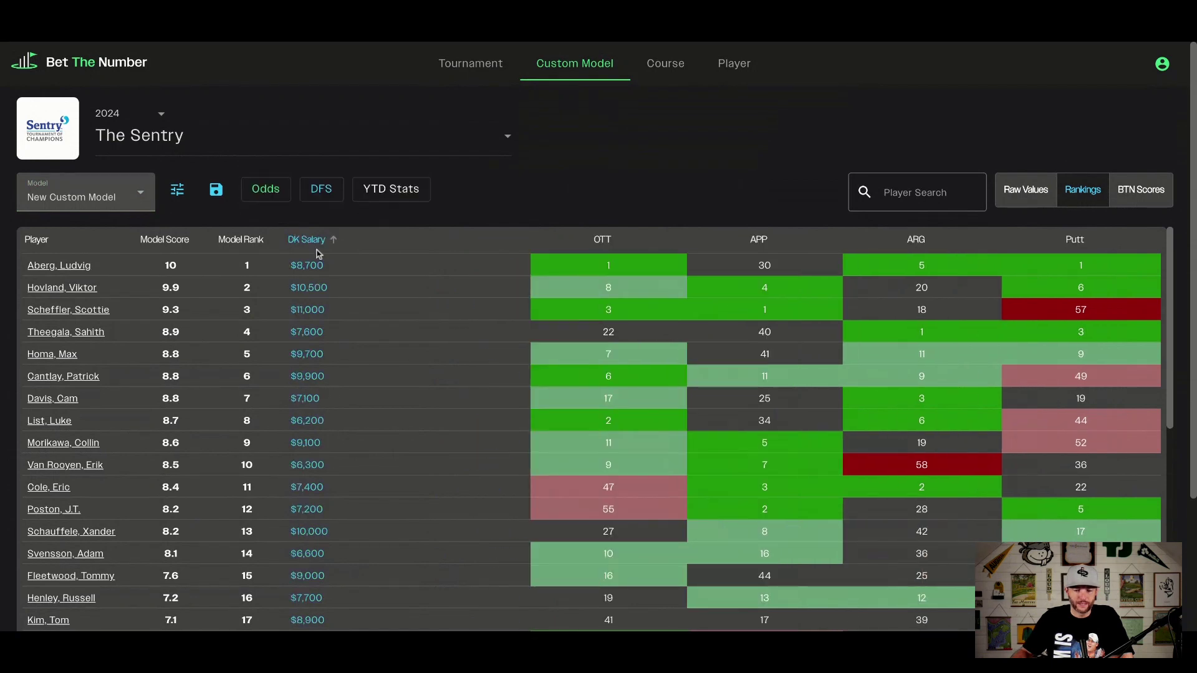
# Open the custom model's settings and set the global period to the last 13 rounds
pyautogui.click(177, 189)
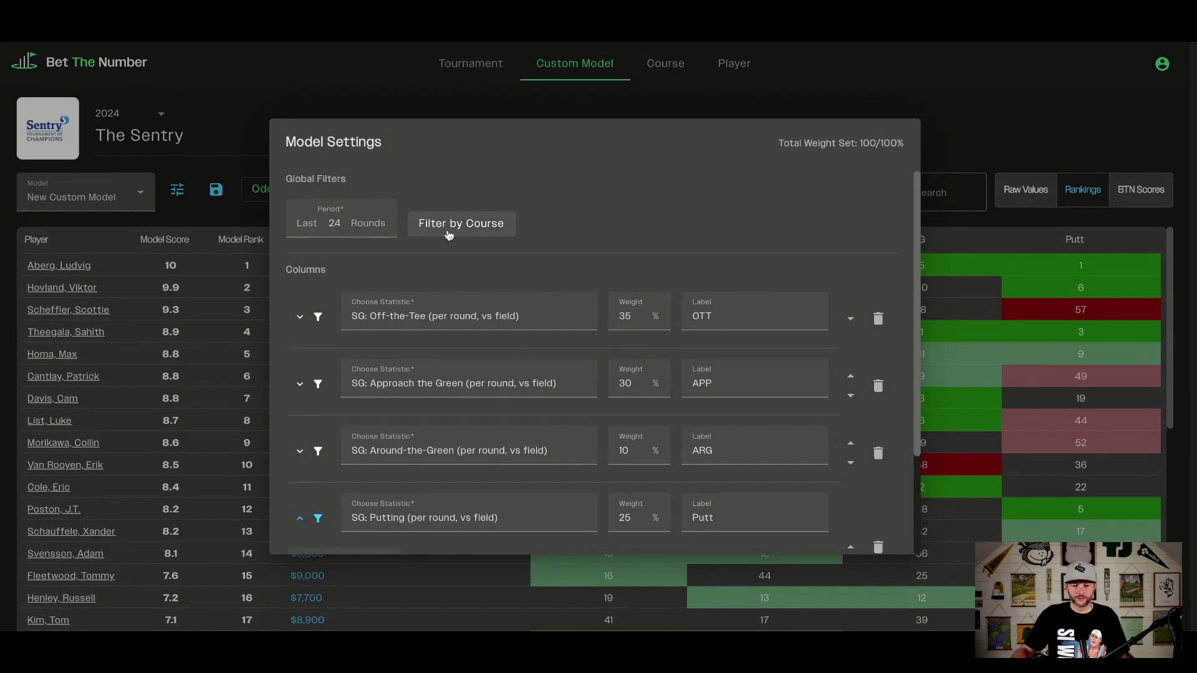
pyautogui.scroll(-3, 621, 307)
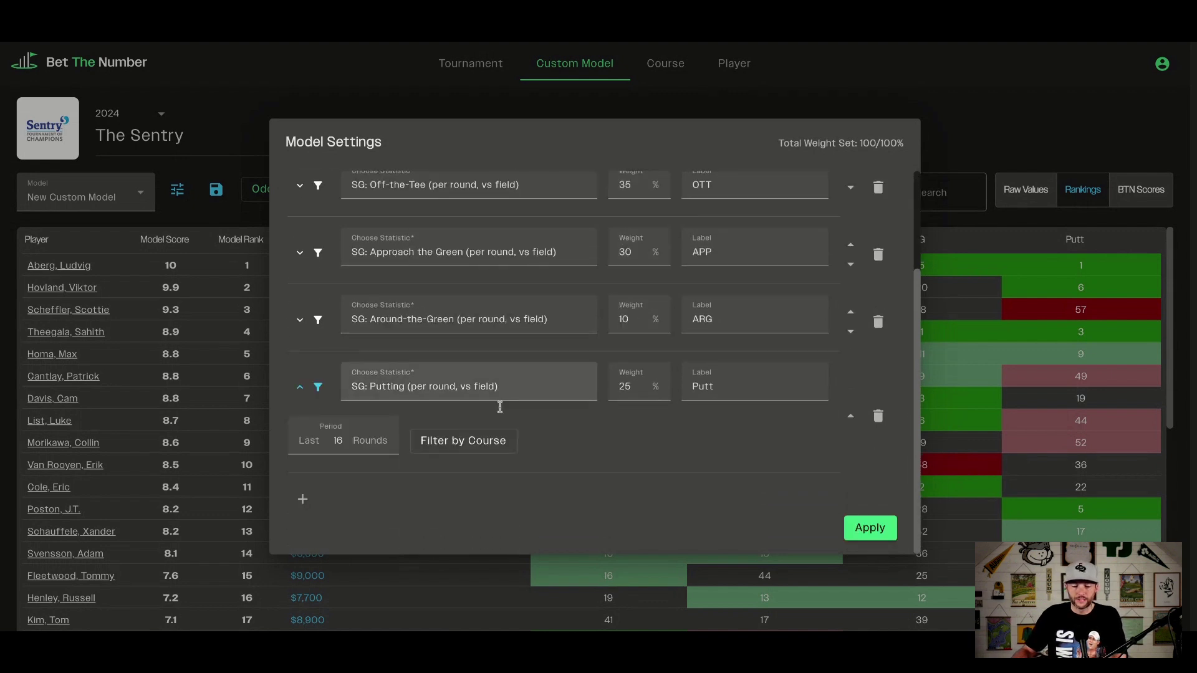
pyautogui.scroll(3, 523, 443)
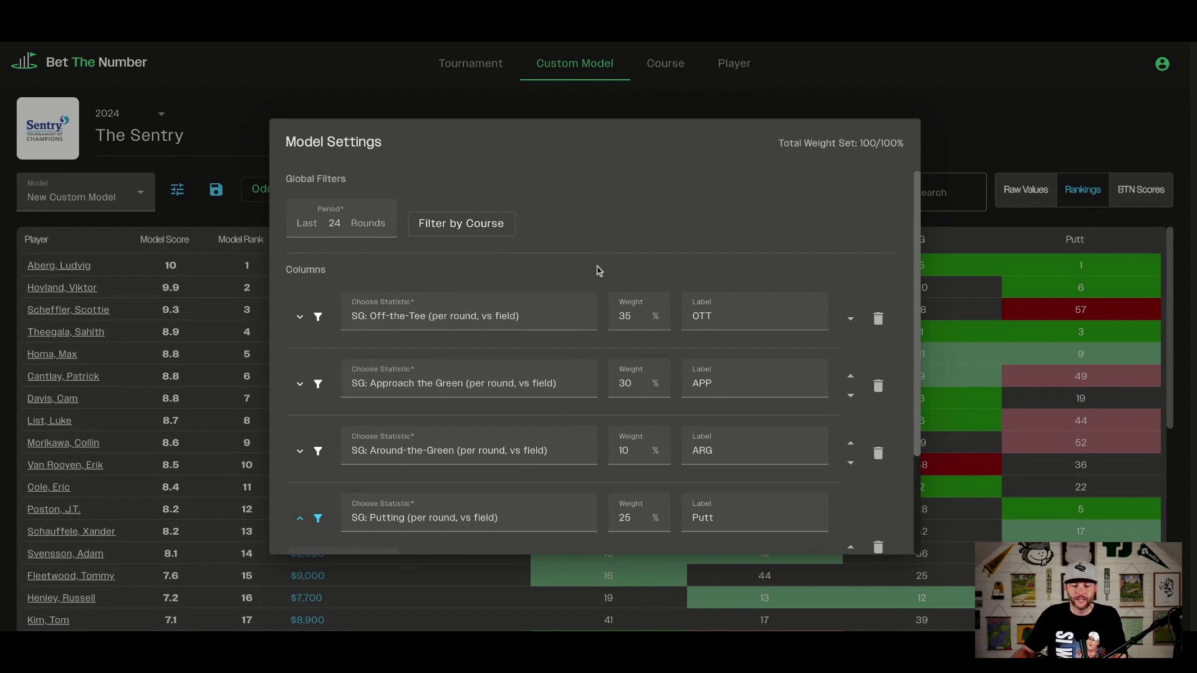
pyautogui.doubleClick(332, 223)
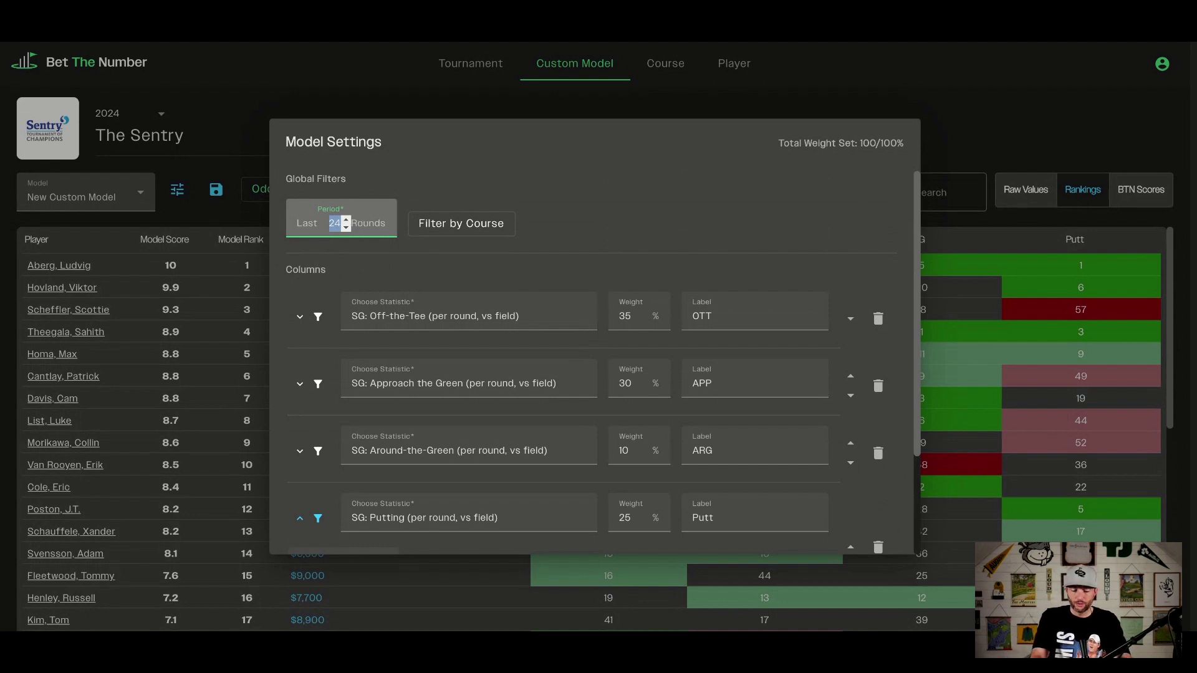
pyautogui.write('13')
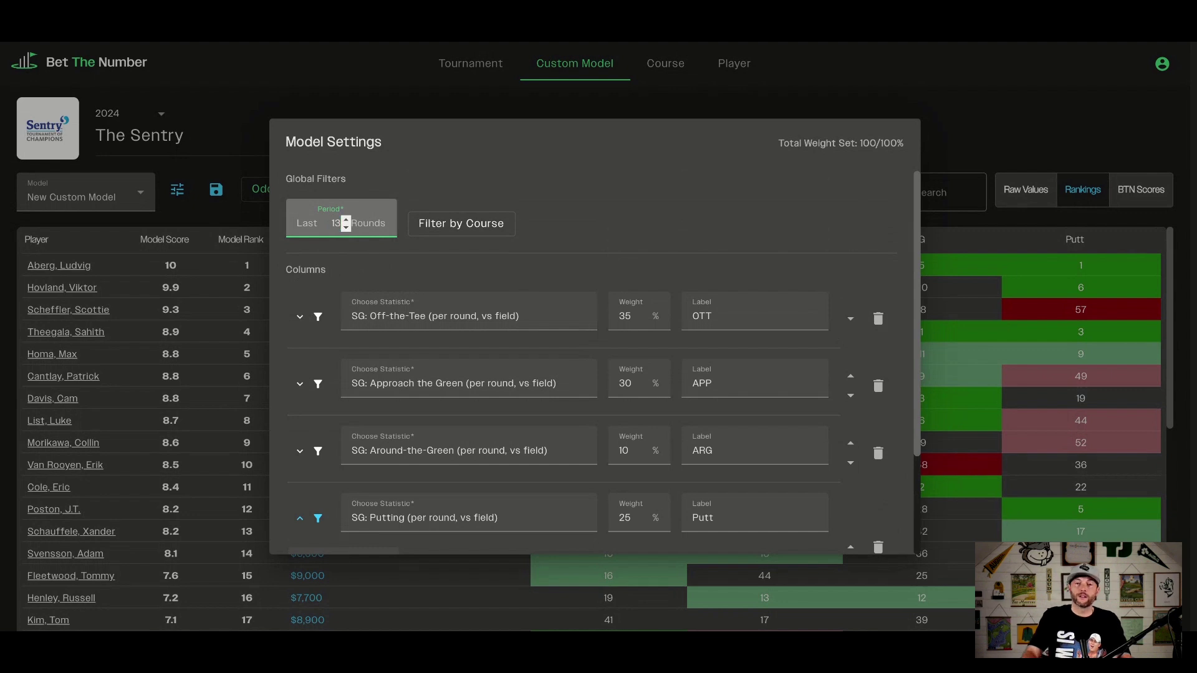
pyautogui.click(619, 213)
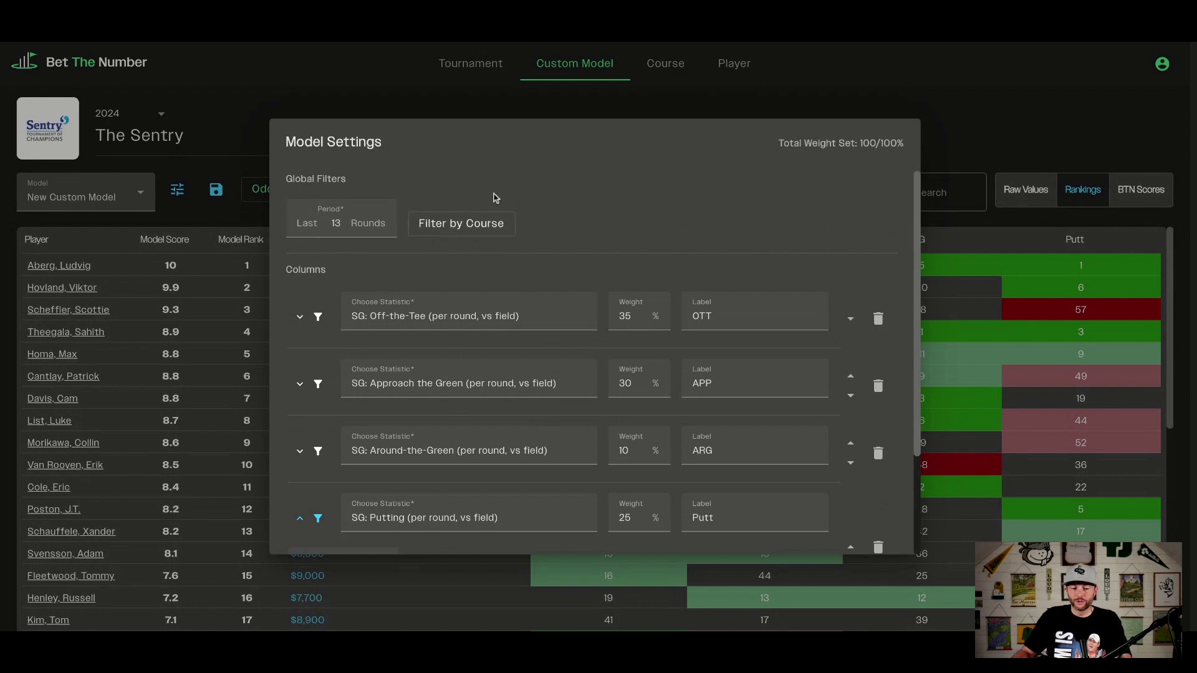
# Open the global course filter and examine the Architects and Green Size filter options
pyautogui.scroll(-3, 486, 225)
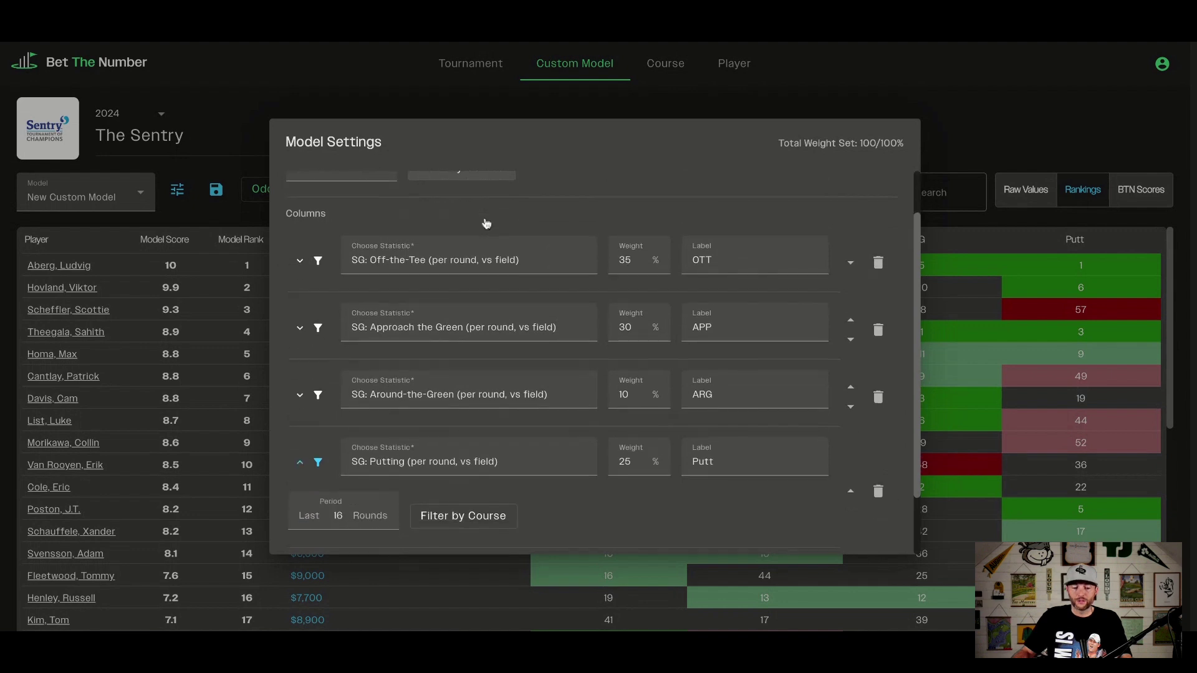
pyautogui.scroll(3, 547, 390)
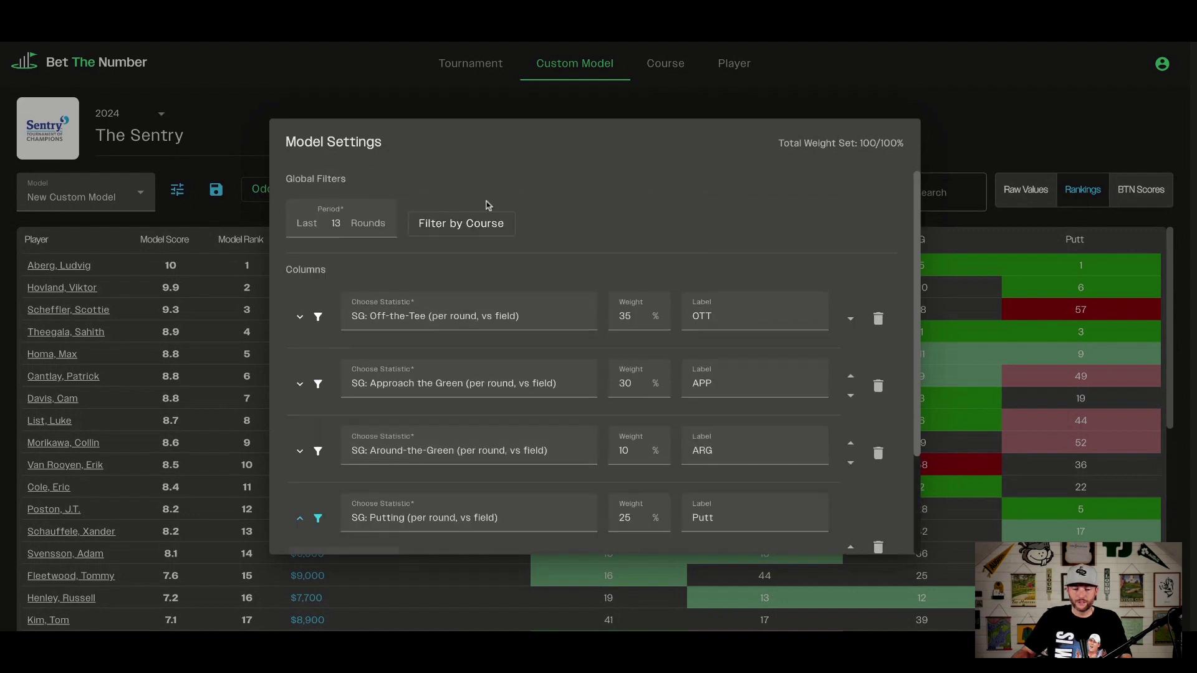
pyautogui.click(477, 229)
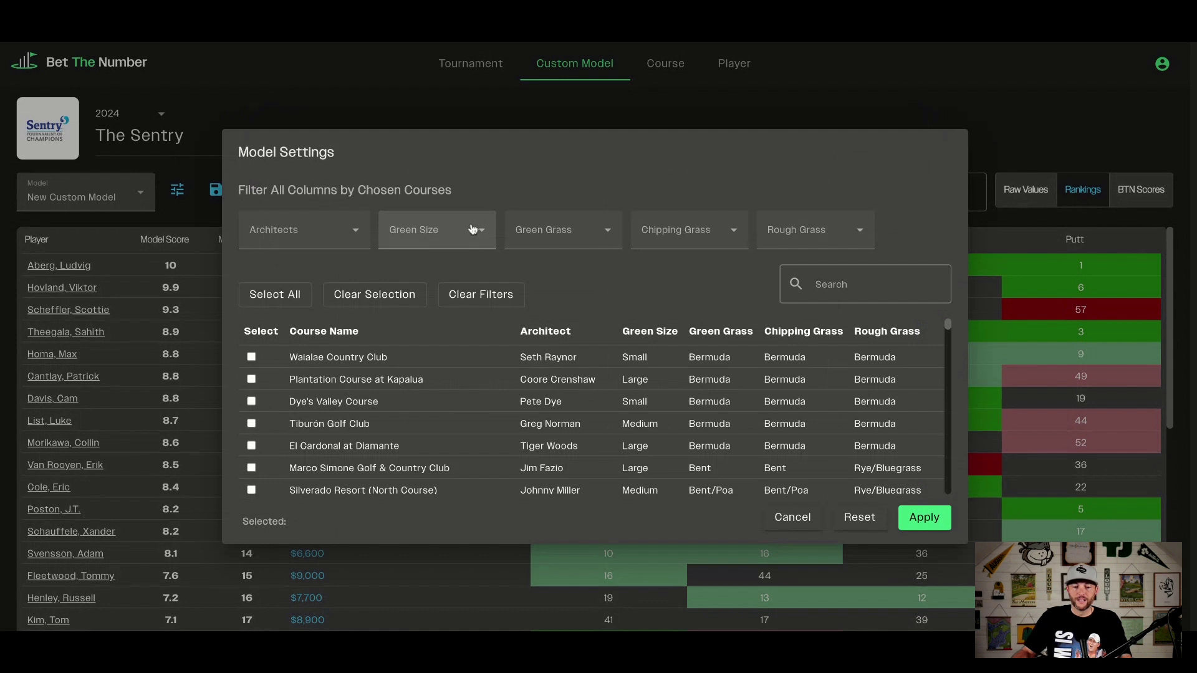
pyautogui.click(349, 235)
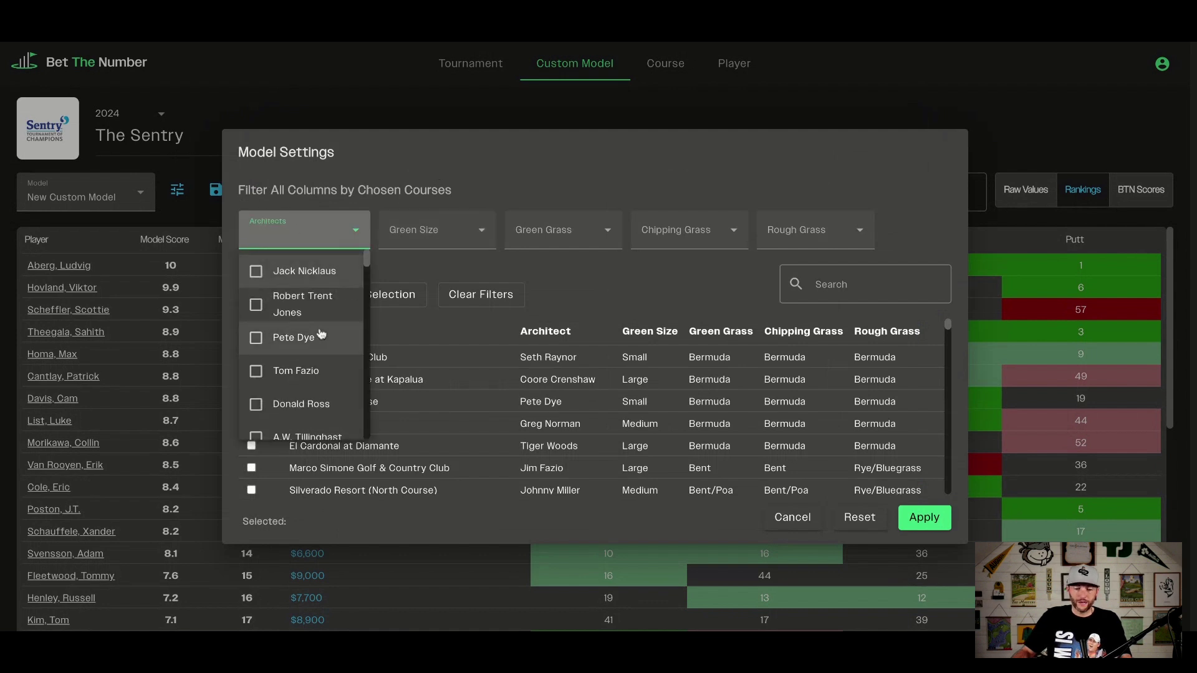
pyautogui.scroll(-10, 318, 324)
pyautogui.scroll(10, 321, 357)
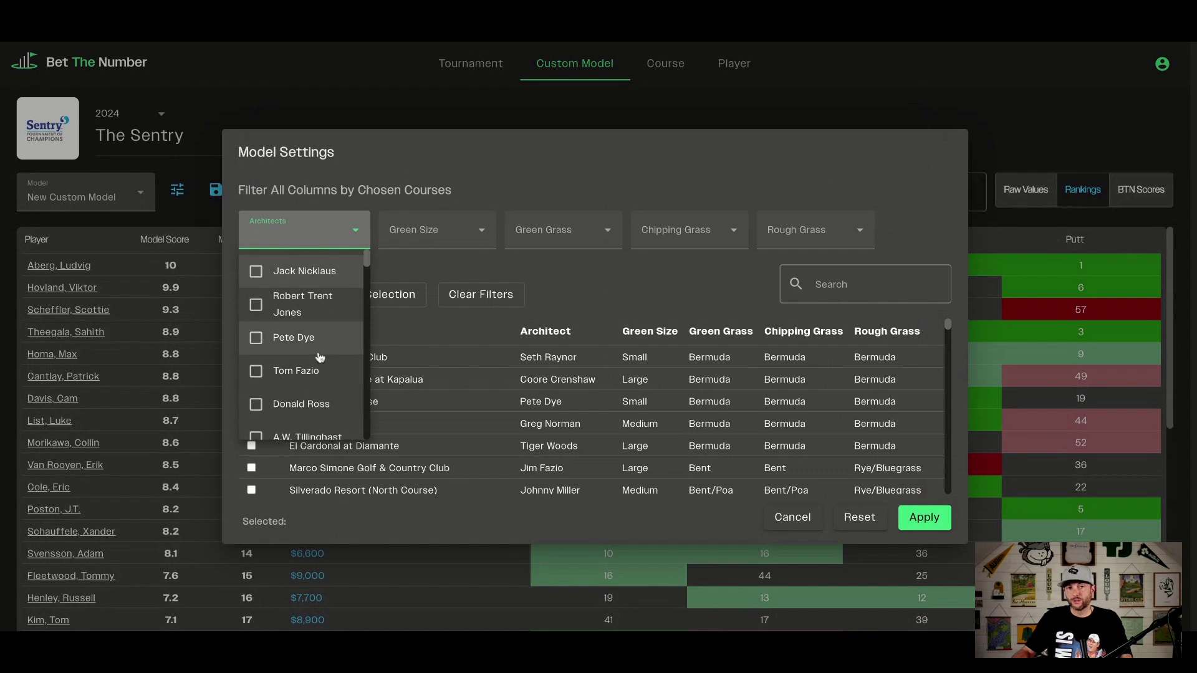
pyautogui.click(436, 236)
pyautogui.click(436, 236)
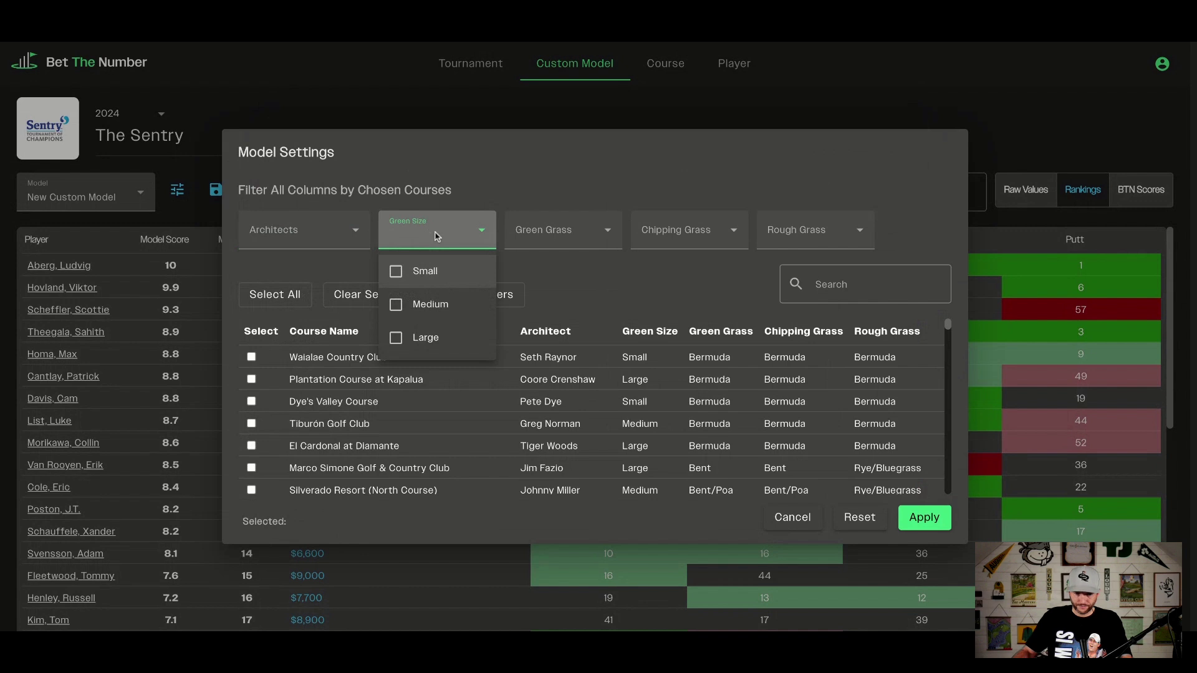
# Examine the grass types offered by the Green Grass, Chipping Grass and Rough Grass course filters
pyautogui.click(562, 233)
pyautogui.click(563, 234)
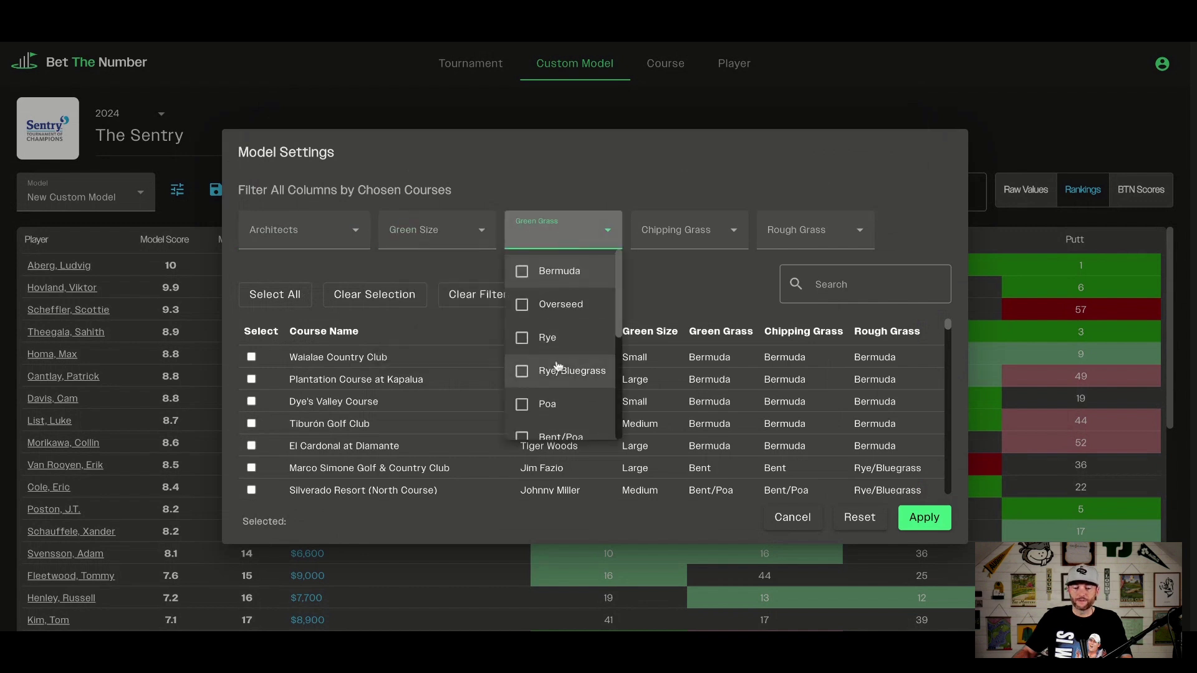
pyautogui.scroll(-3, 557, 365)
pyautogui.scroll(3, 557, 365)
pyautogui.click(681, 250)
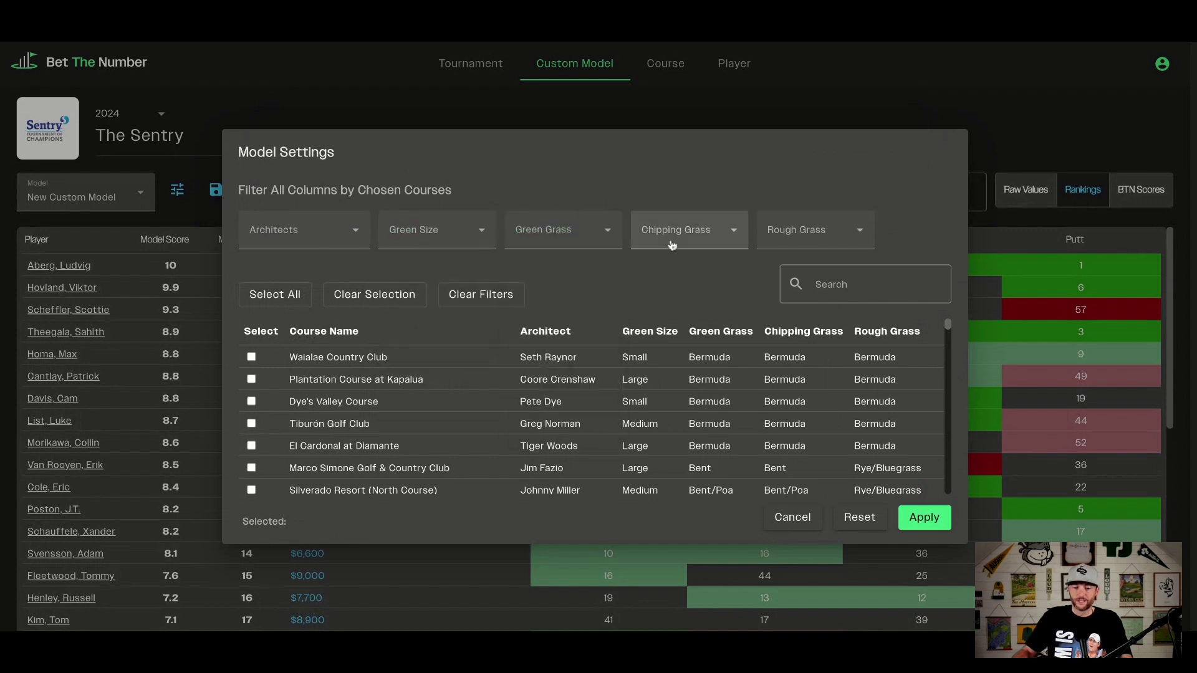
pyautogui.click(681, 249)
pyautogui.scroll(-3, 676, 347)
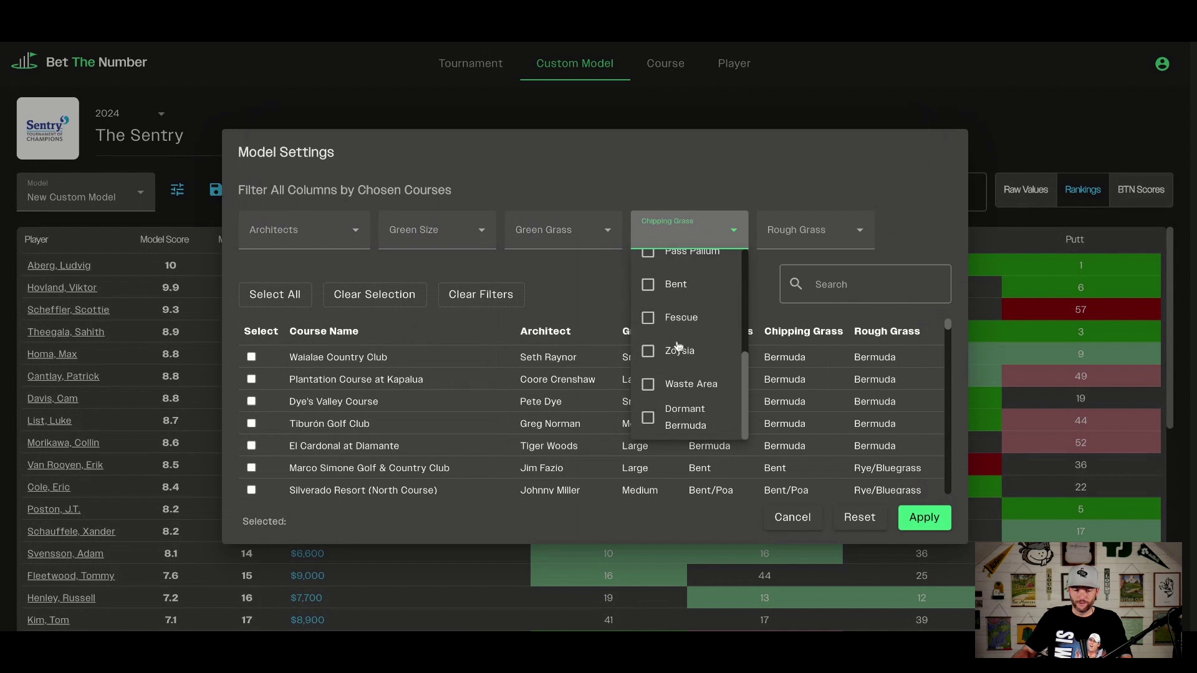
pyautogui.click(681, 242)
pyautogui.click(776, 233)
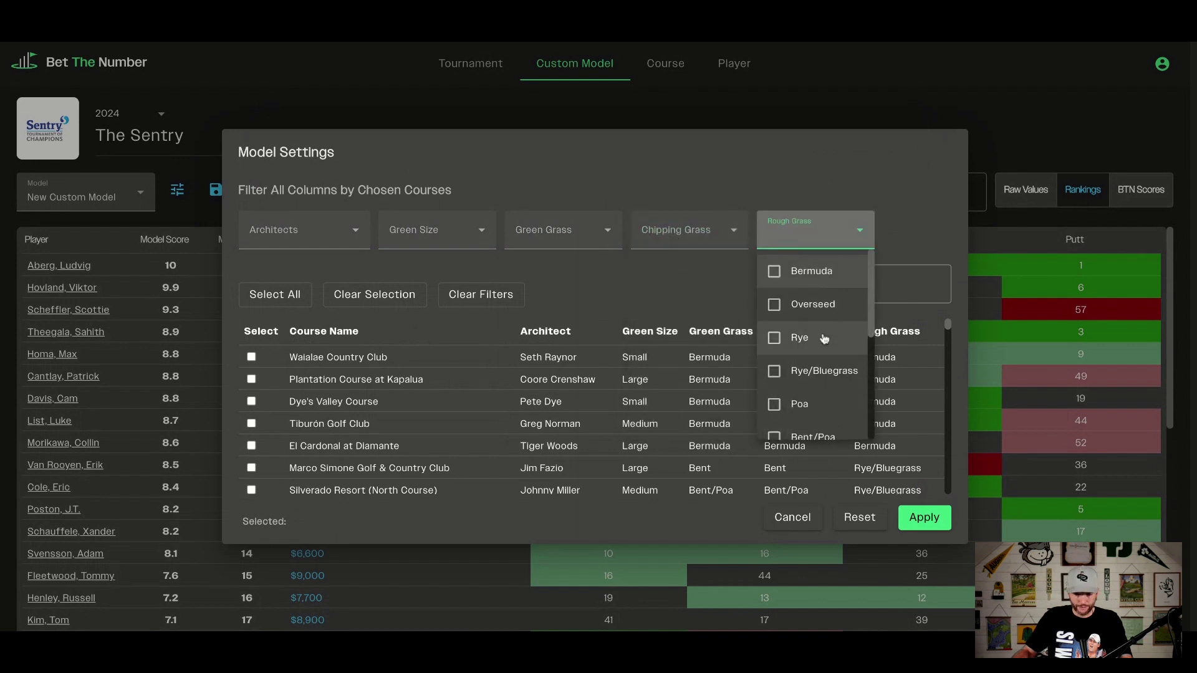
pyautogui.scroll(-3, 810, 349)
pyautogui.scroll(-2, 822, 336)
pyautogui.scroll(5, 821, 336)
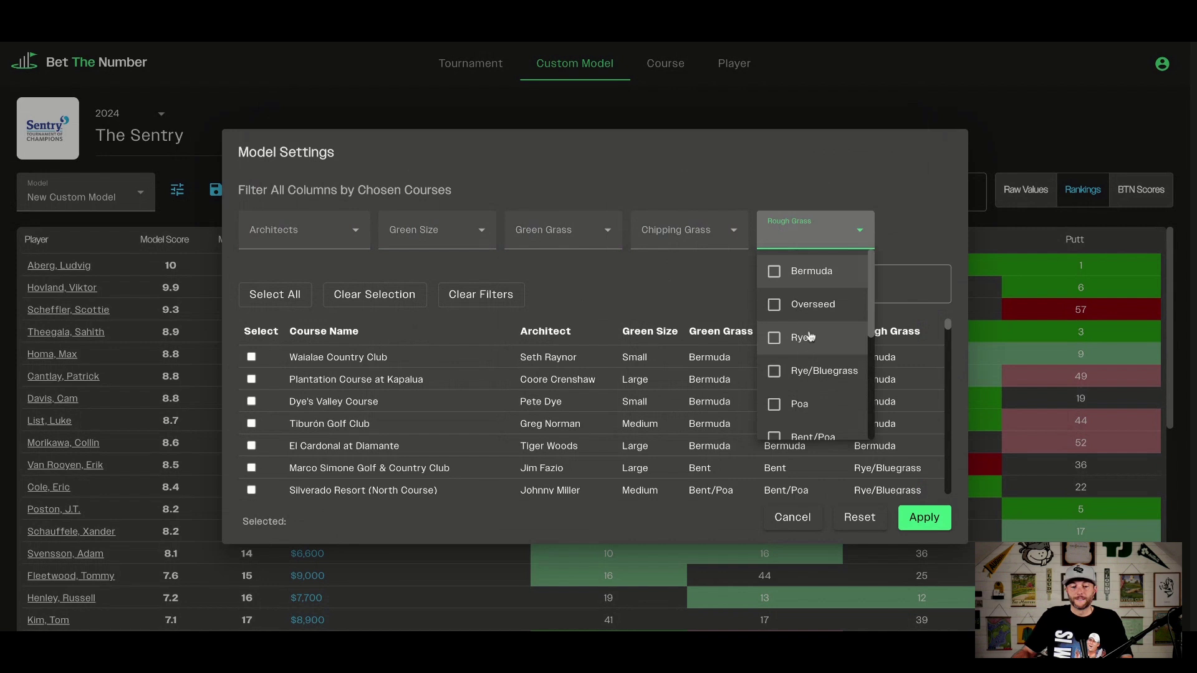
# Try filtering the courses by Overseed rough grass, and by Bent/Poa and Poa instead
pyautogui.click(775, 304)
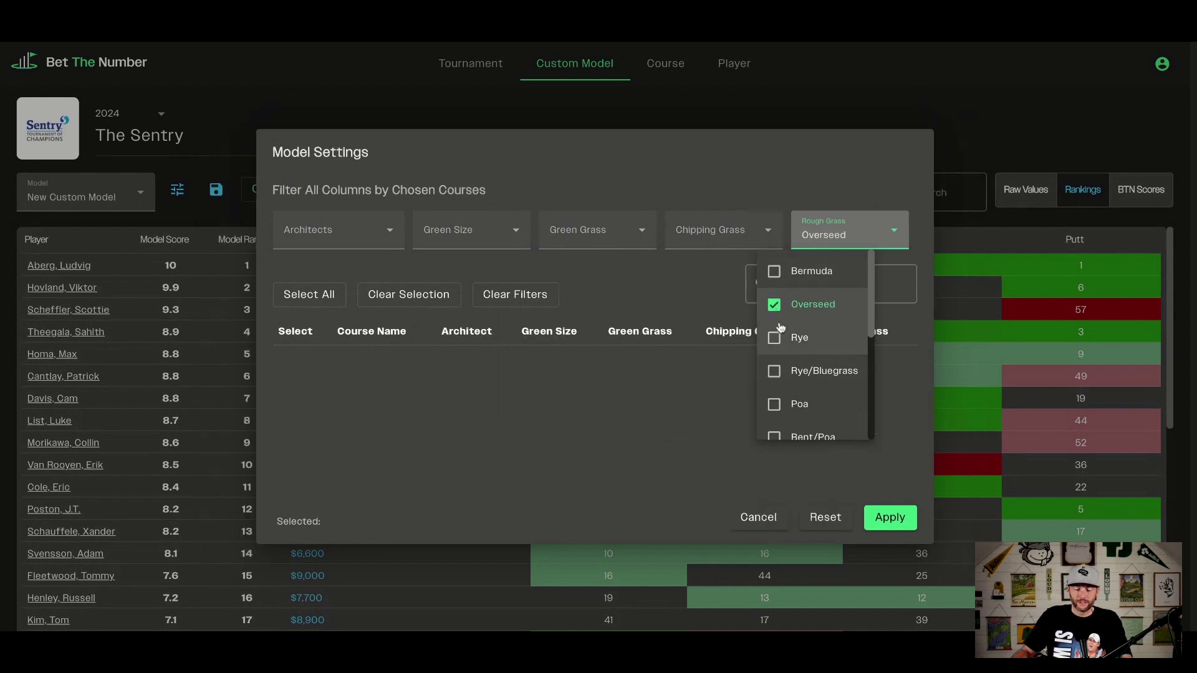
pyautogui.click(776, 305)
pyautogui.scroll(-1, 778, 402)
pyautogui.click(775, 401)
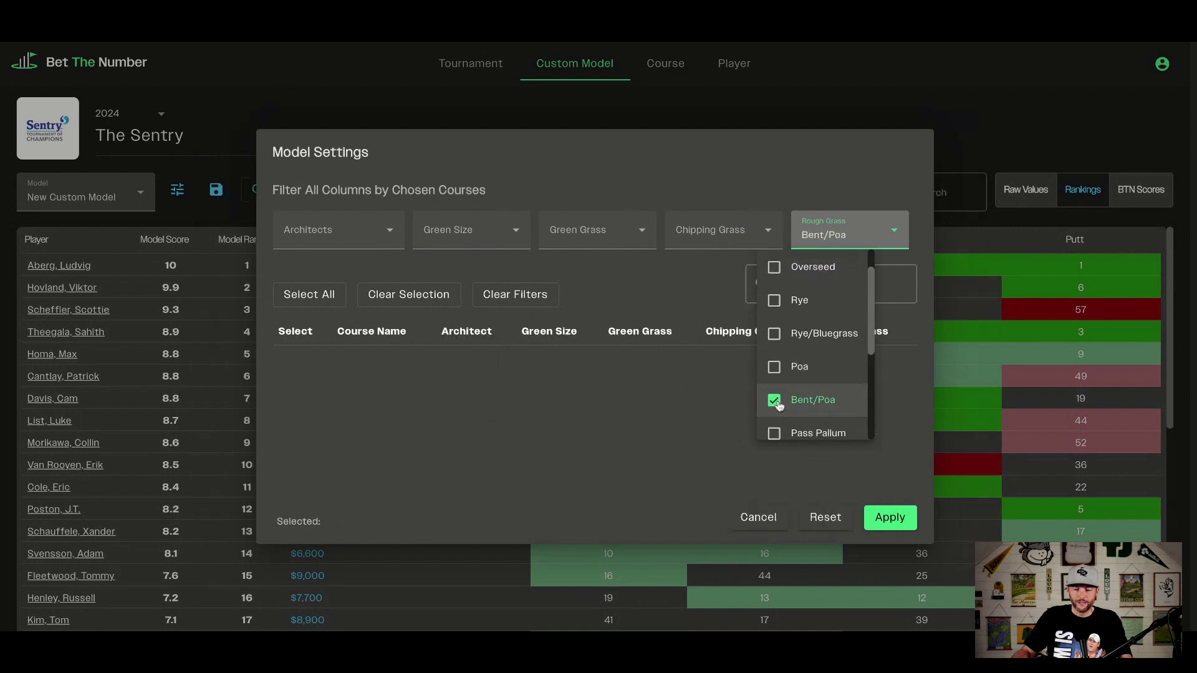
pyautogui.click(775, 367)
pyautogui.scroll(-2, 779, 369)
pyautogui.scroll(3, 780, 371)
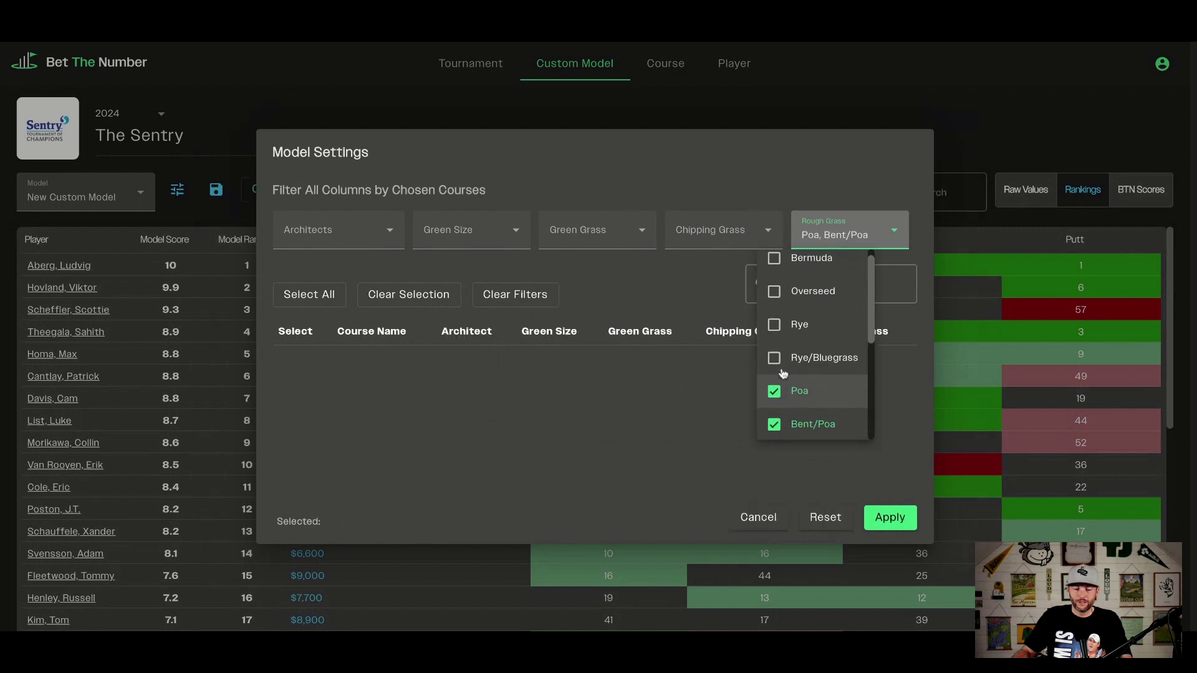
pyautogui.scroll(-3, 781, 372)
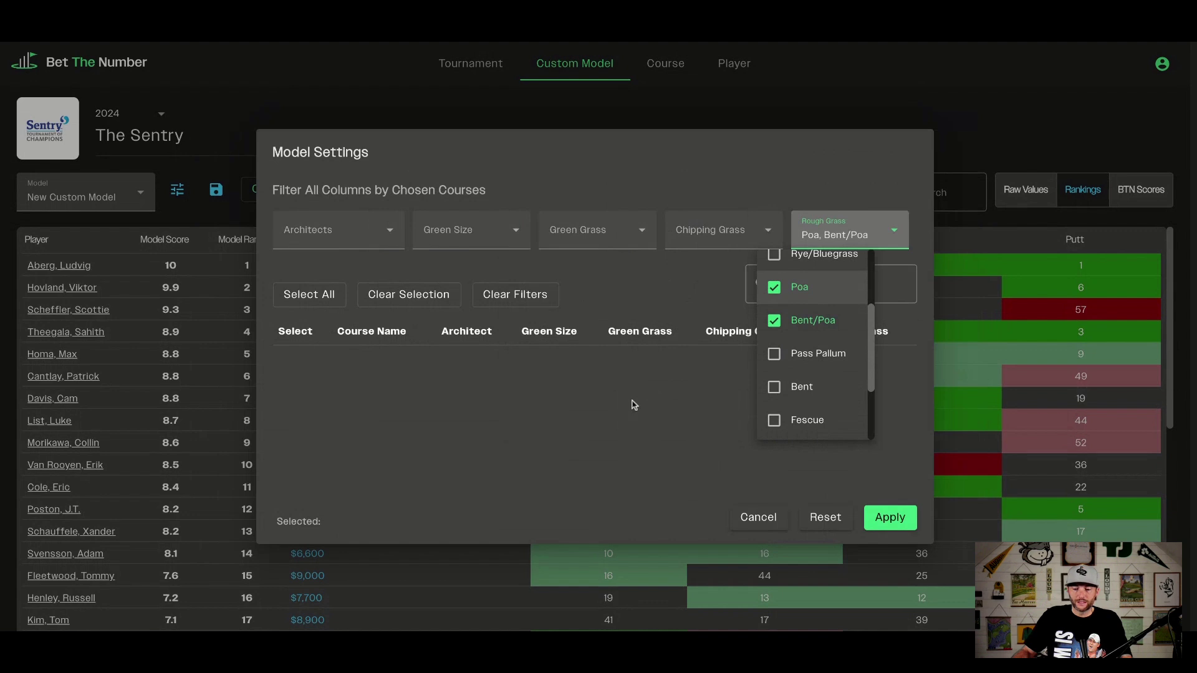
pyautogui.scroll(3, 773, 354)
pyautogui.click(844, 240)
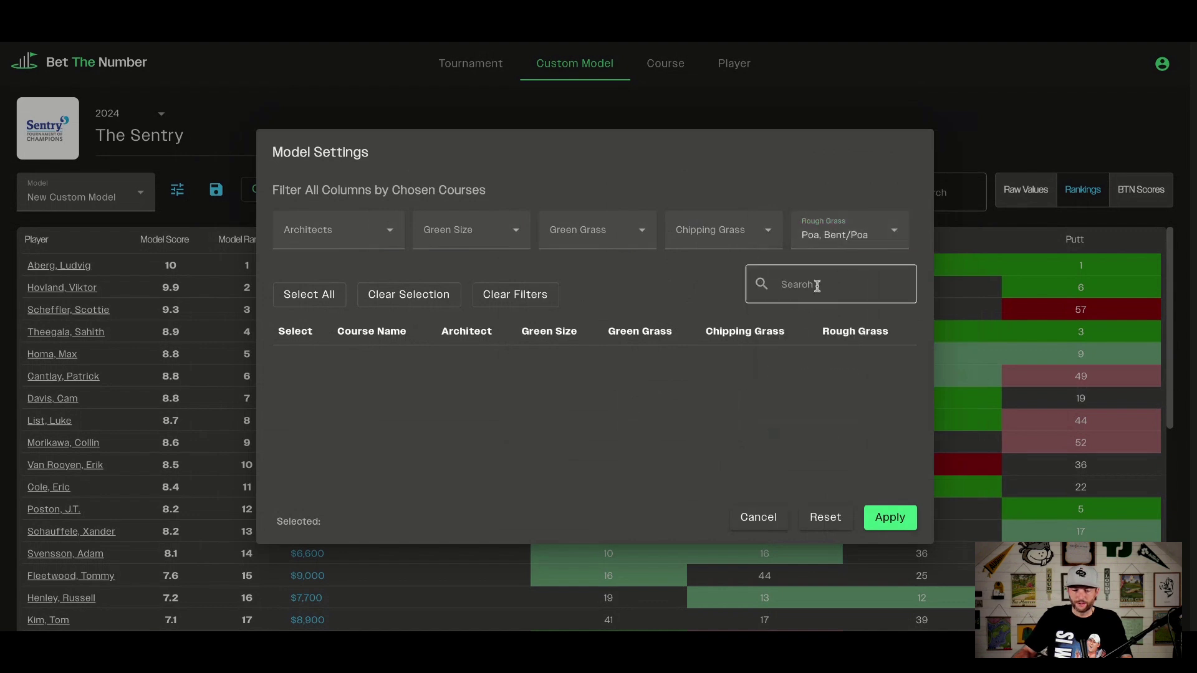
# Clear the Poa and Bent/Poa selections from the Rough Grass filter
pyautogui.click(854, 234)
pyautogui.scroll(-2, 845, 316)
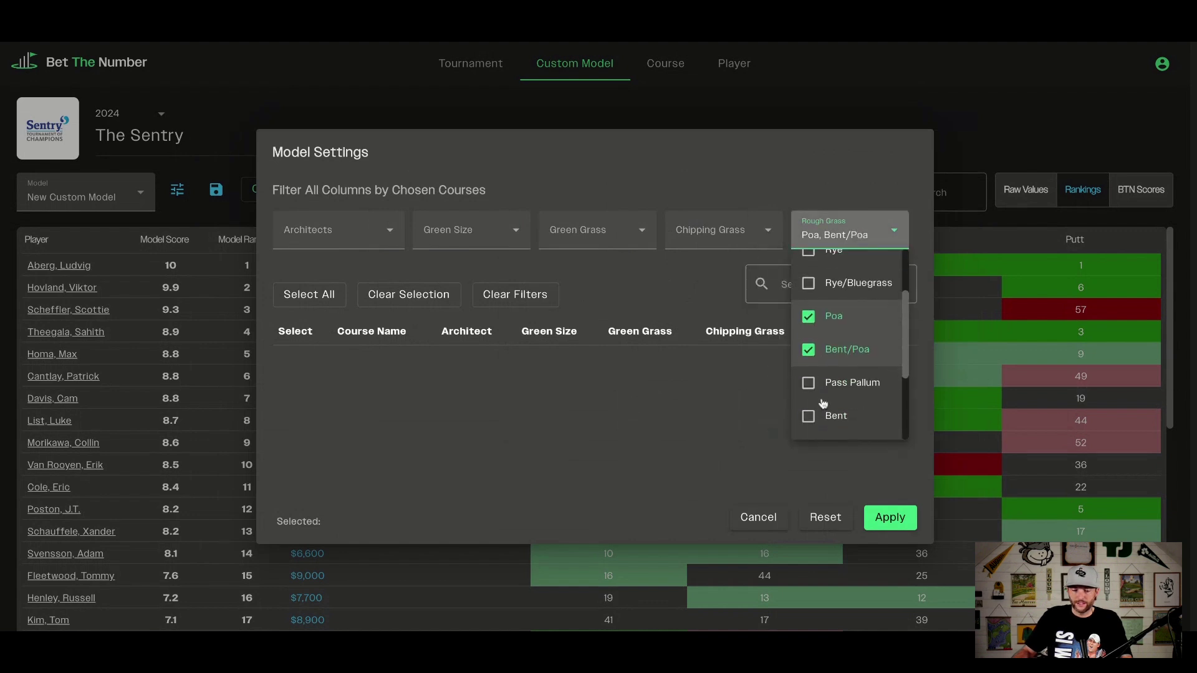
pyautogui.click(809, 316)
pyautogui.click(808, 349)
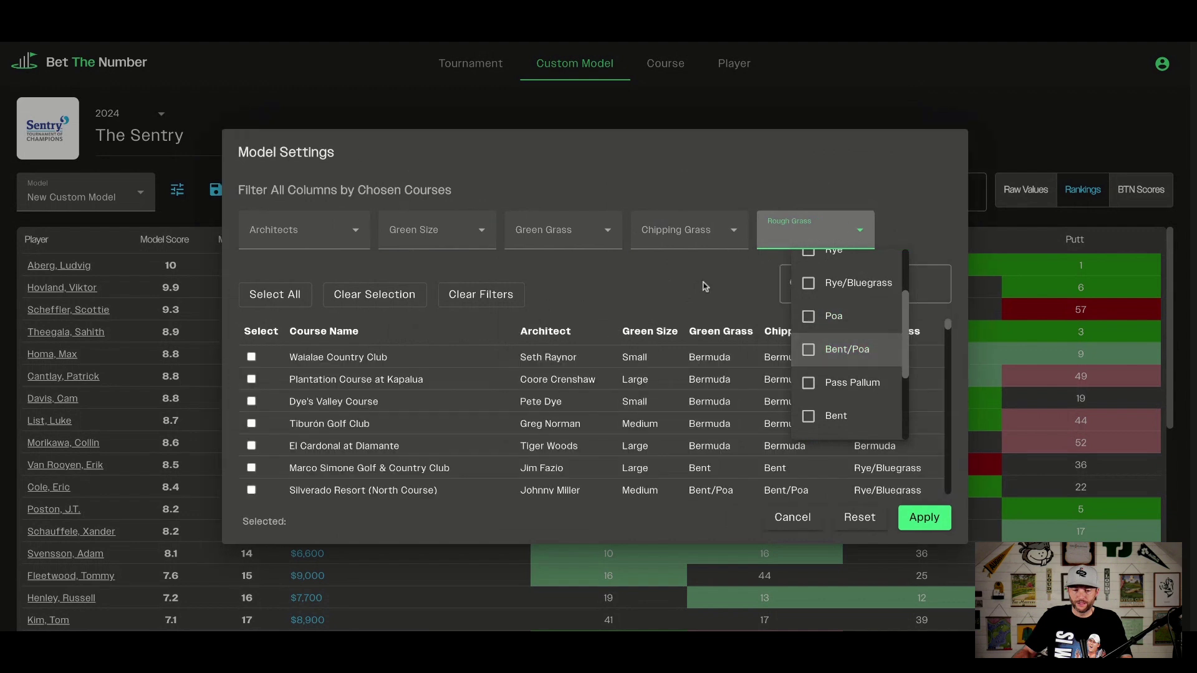
# Try filtering the courses by Poa and Bent/Poa green grass
pyautogui.click(561, 245)
pyautogui.click(561, 237)
pyautogui.click(524, 405)
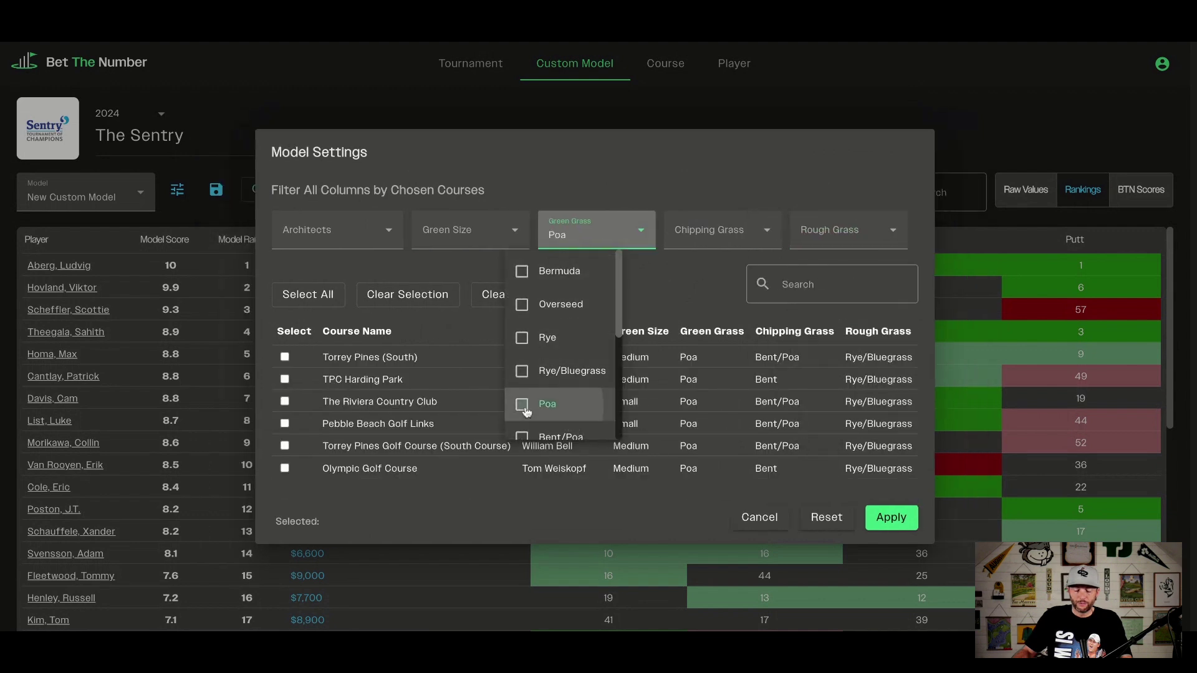
pyautogui.scroll(-1, 527, 408)
pyautogui.click(522, 387)
pyautogui.click(661, 299)
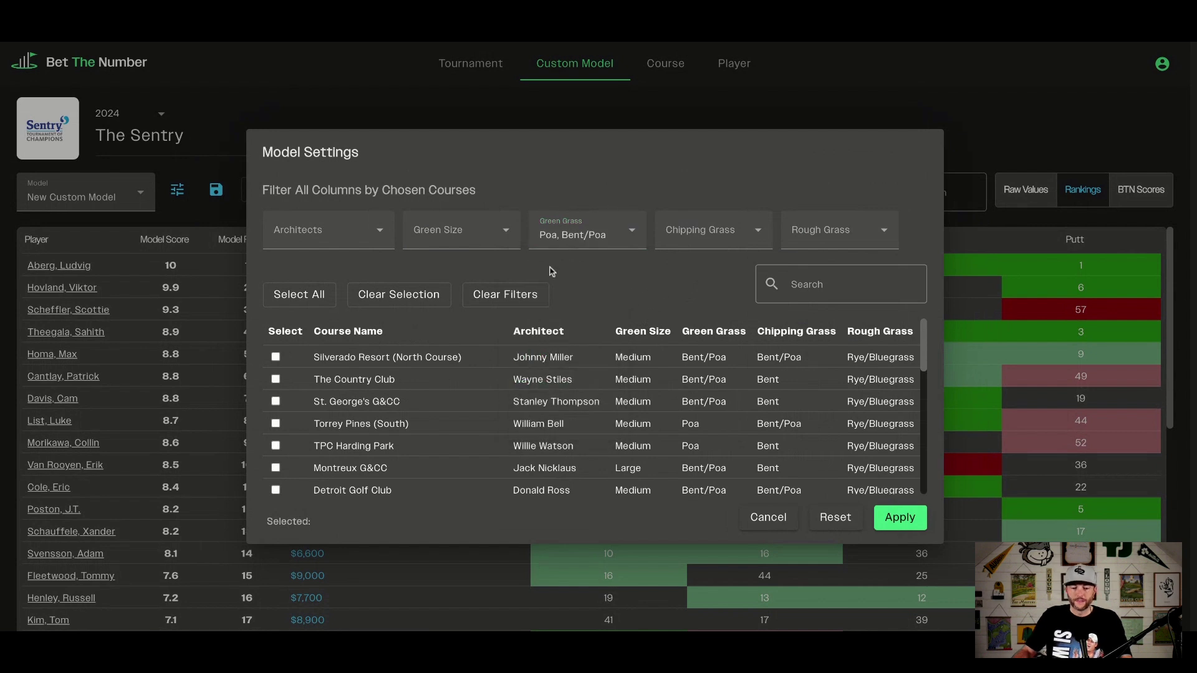
# Try narrowing the courses to Medium and Large green sizes, and review the filtered course list
pyautogui.click(461, 232)
pyautogui.click(420, 304)
pyautogui.click(419, 338)
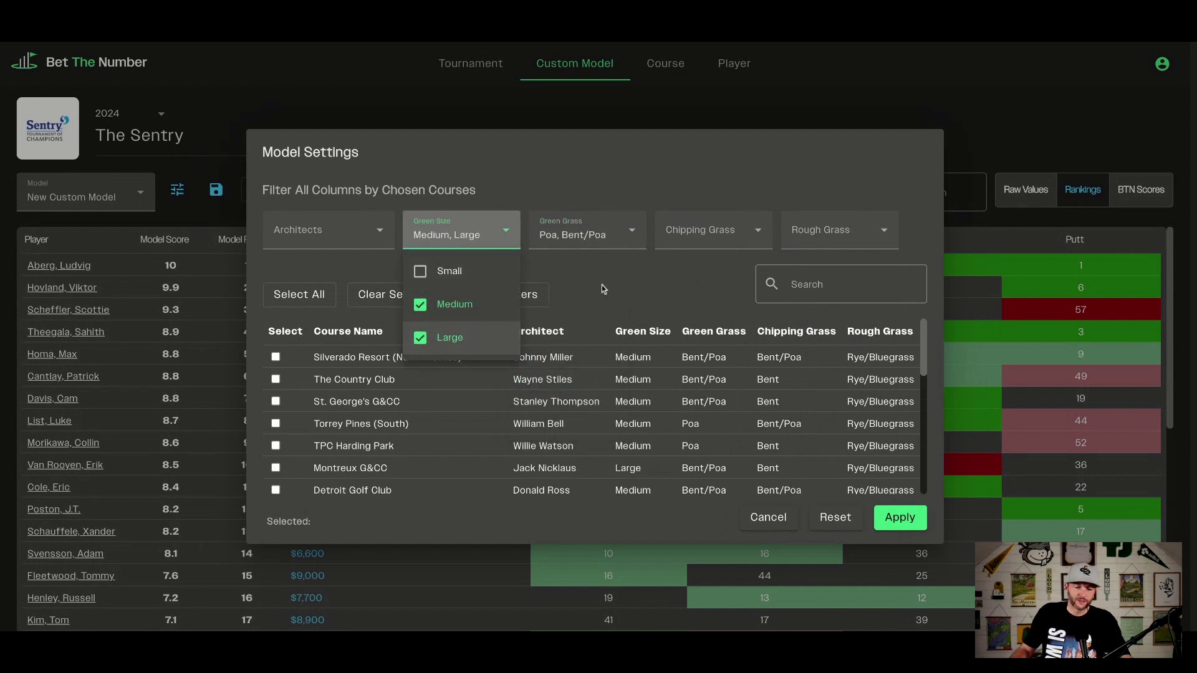
pyautogui.click(606, 290)
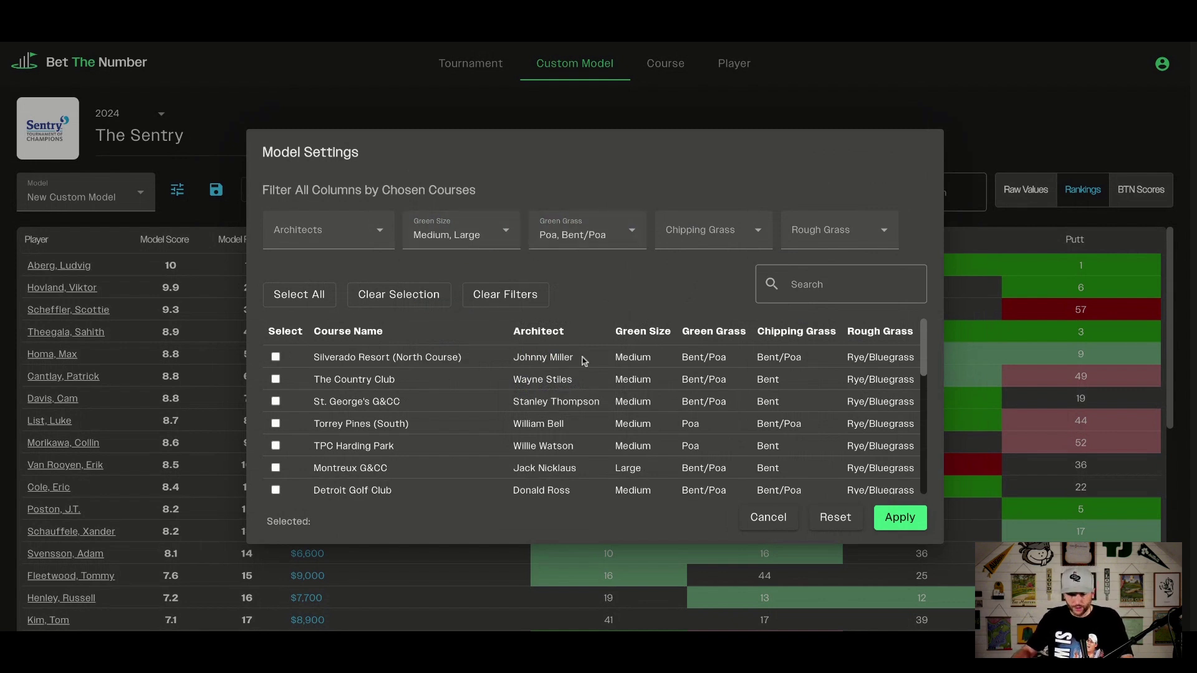
pyautogui.scroll(-2, 693, 405)
pyautogui.scroll(-5, 693, 409)
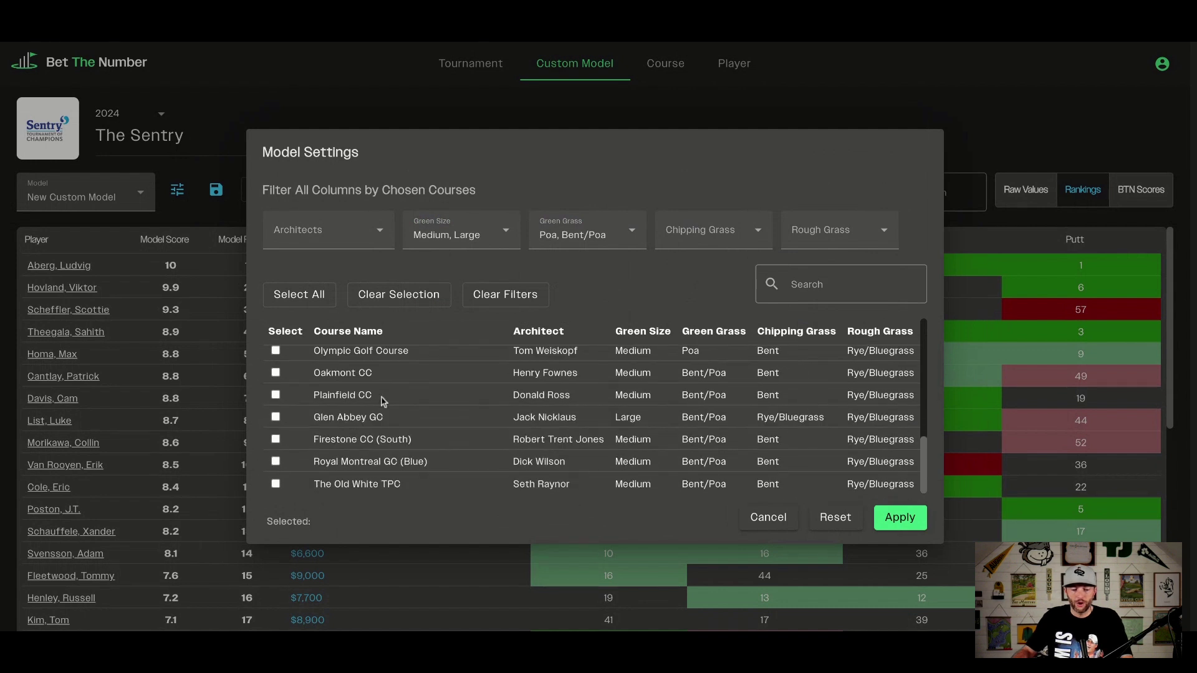
pyautogui.scroll(7, 412, 402)
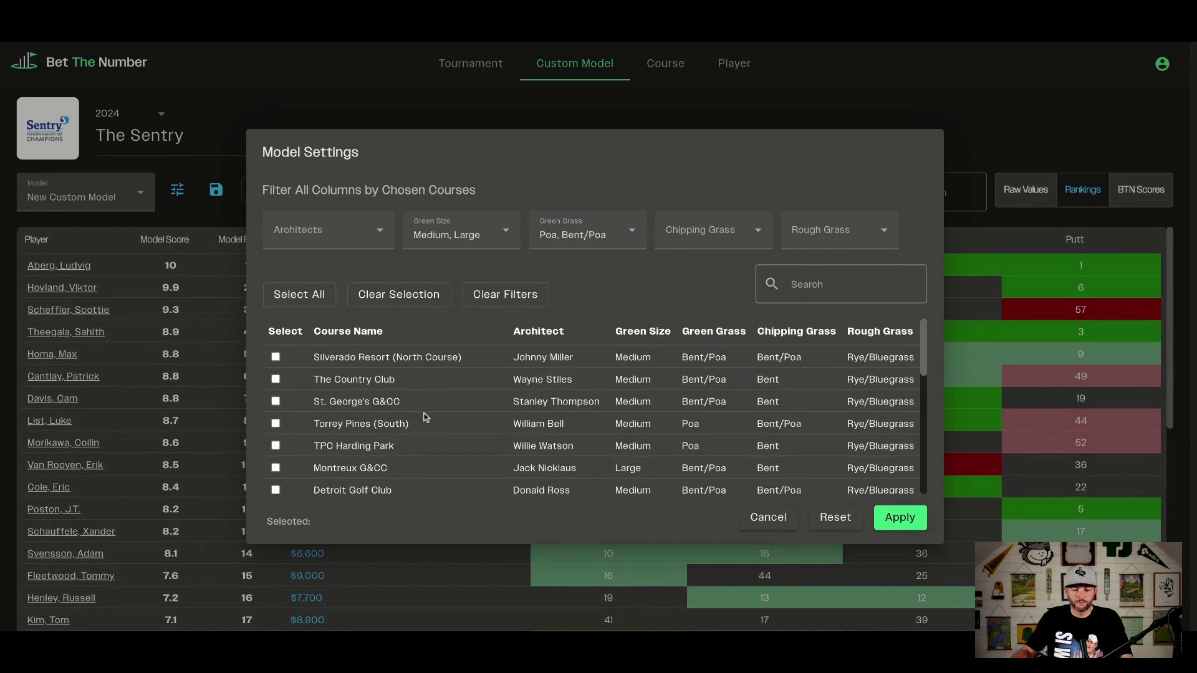
# Try selecting all filtered courses except The Belfry (Brabazon), Shinnecock Hills GC and Oakmont CC, then cancel the course filter
pyautogui.click(306, 298)
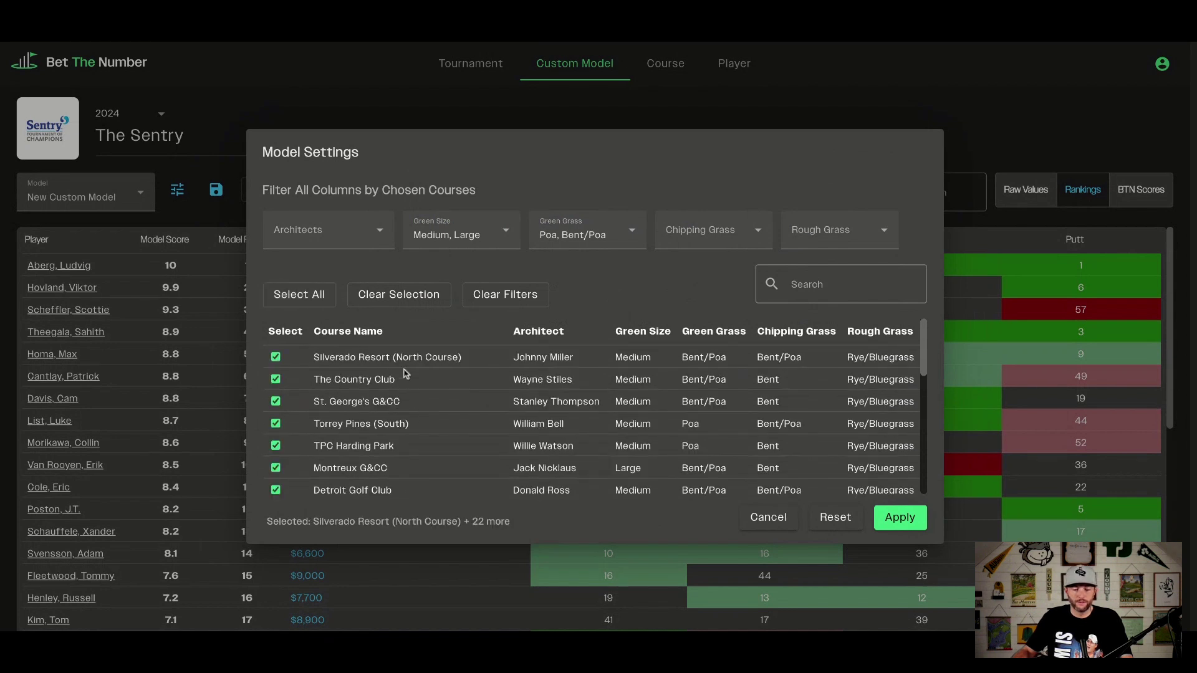
pyautogui.scroll(-3, 428, 386)
pyautogui.scroll(-5, 428, 386)
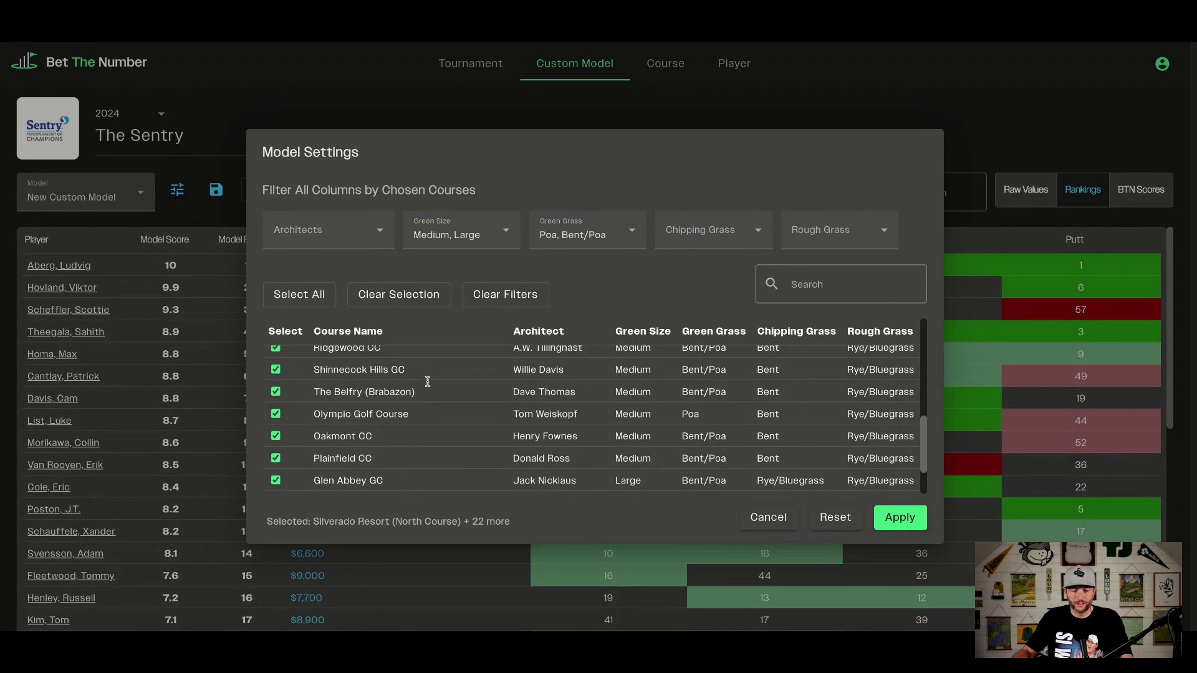
pyautogui.click(284, 393)
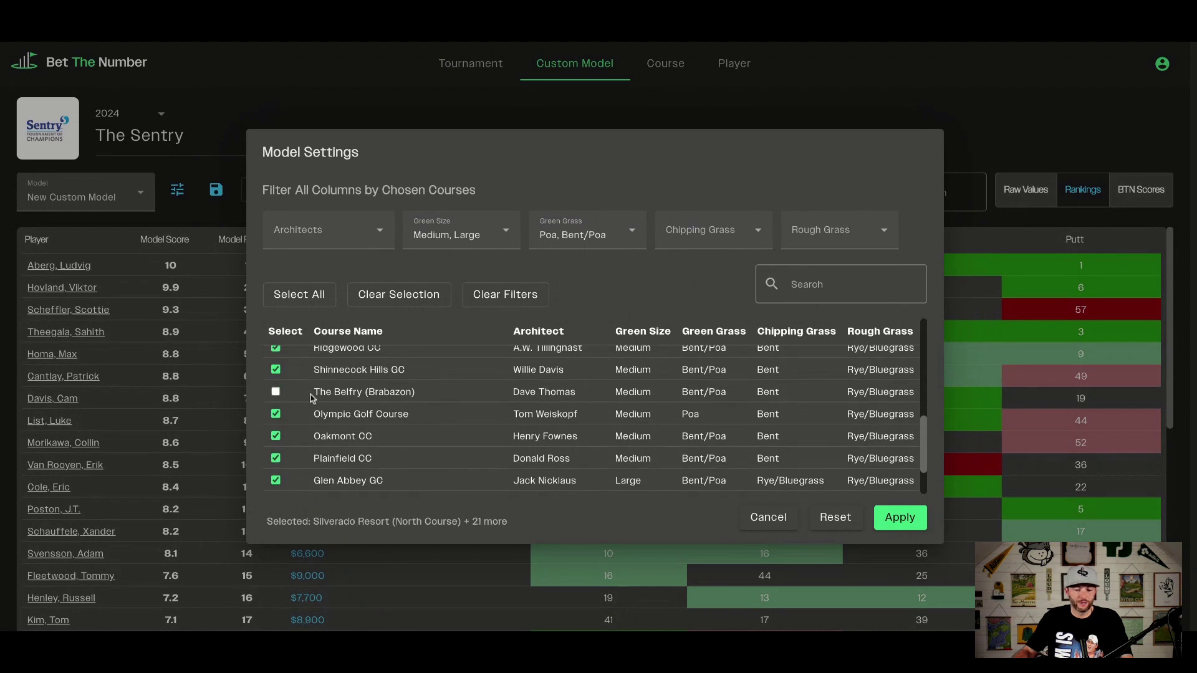
pyautogui.click(275, 370)
pyautogui.scroll(-2, 380, 398)
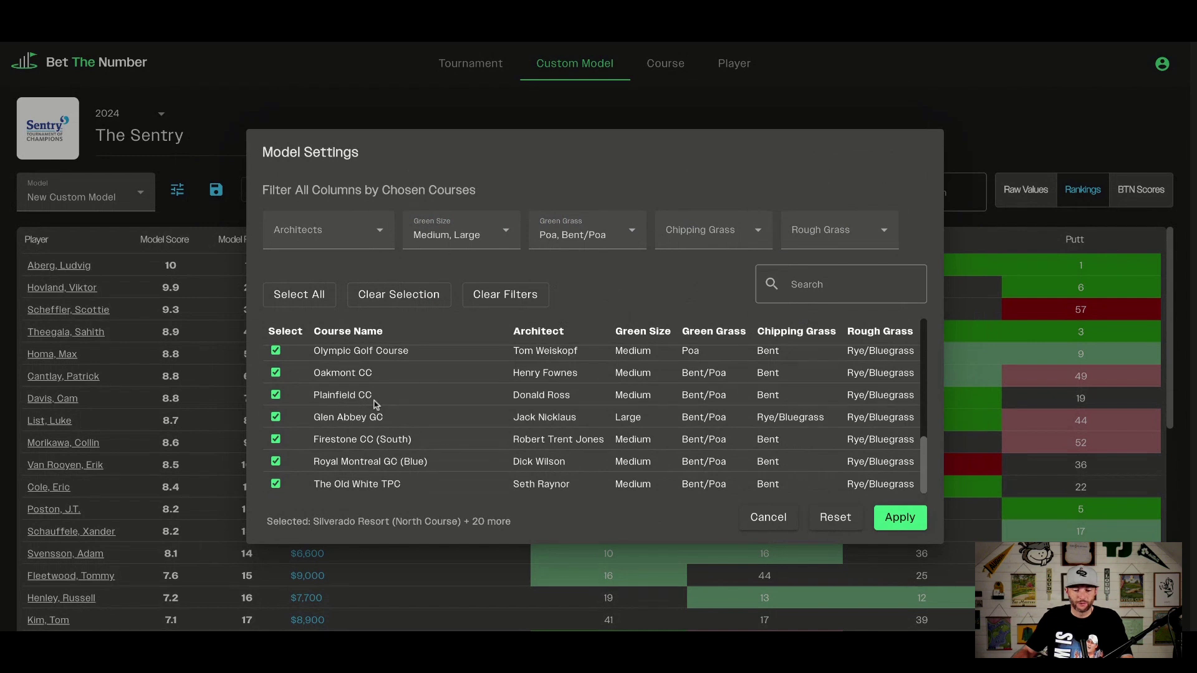
pyautogui.scroll(3, 343, 411)
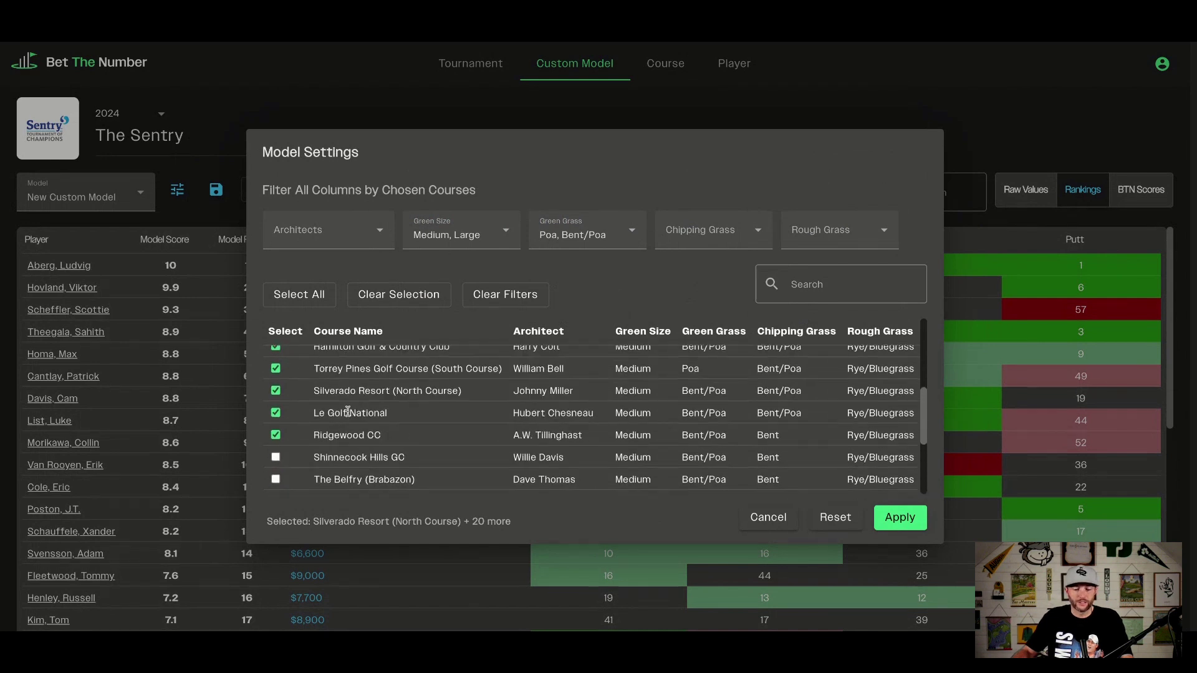
pyautogui.scroll(-3, 327, 413)
pyautogui.click(275, 388)
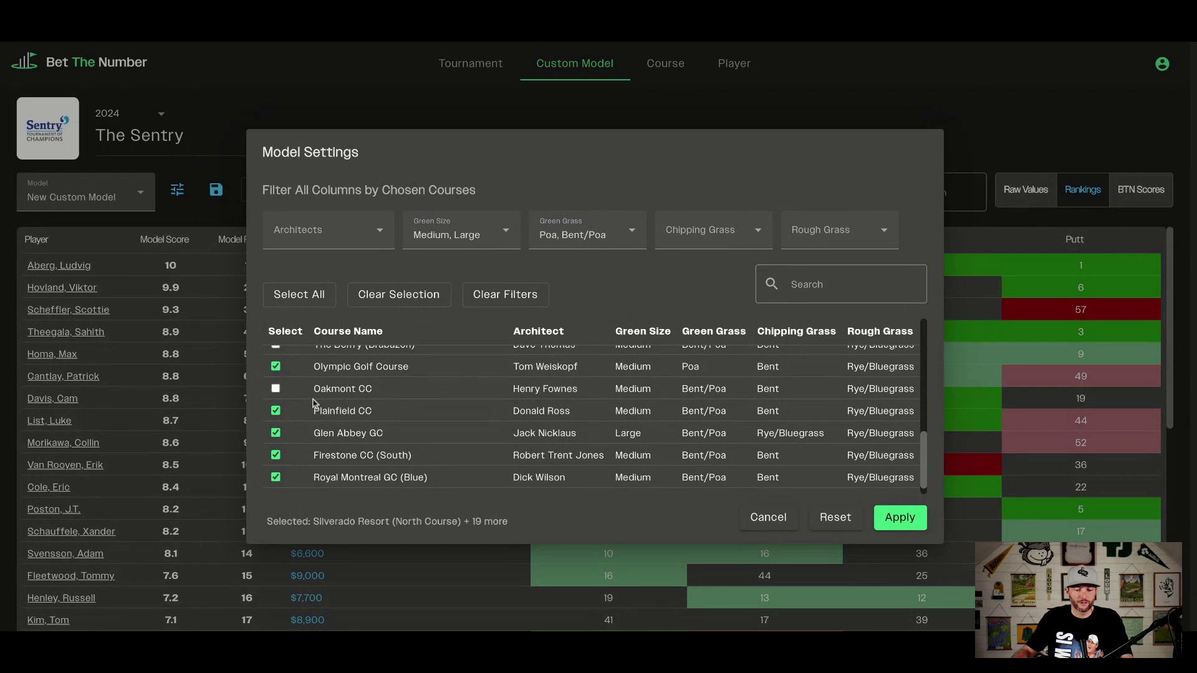
pyautogui.scroll(10, 524, 411)
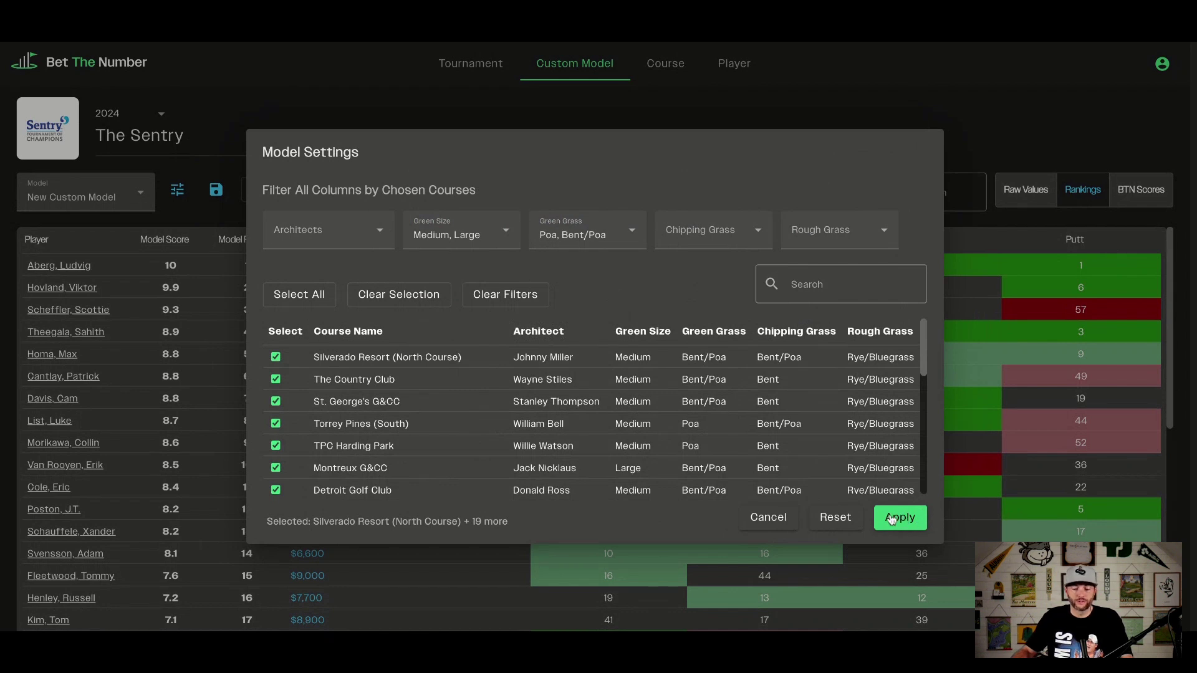
pyautogui.click(770, 518)
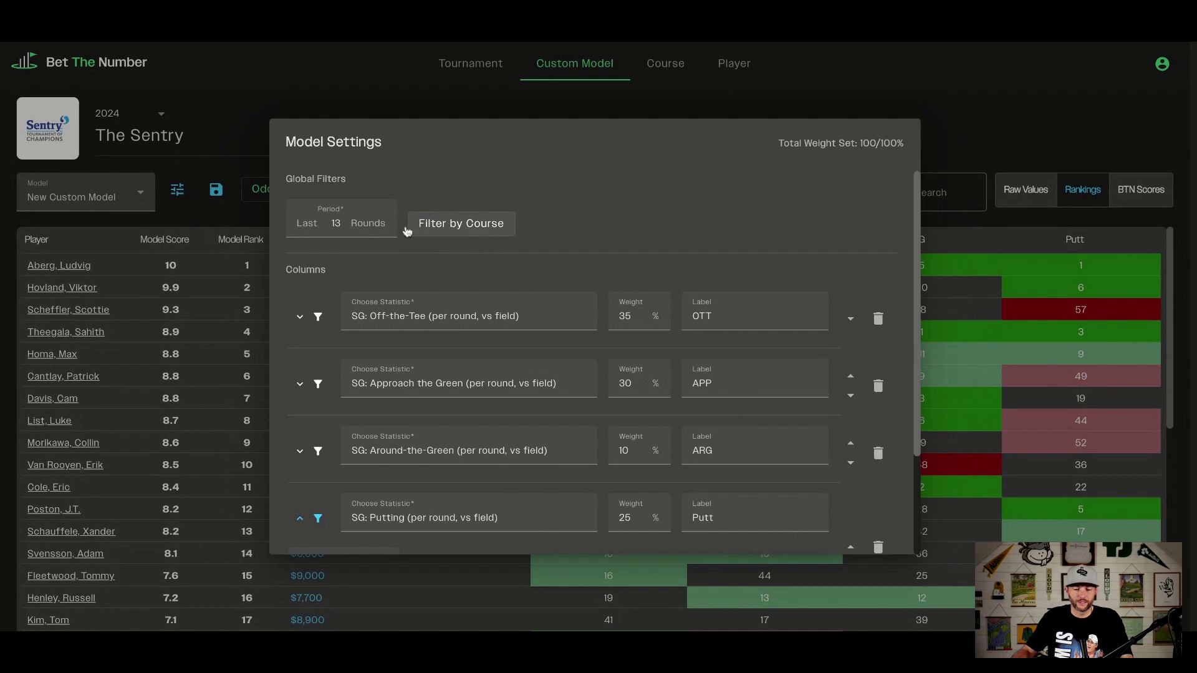
pyautogui.click(339, 224)
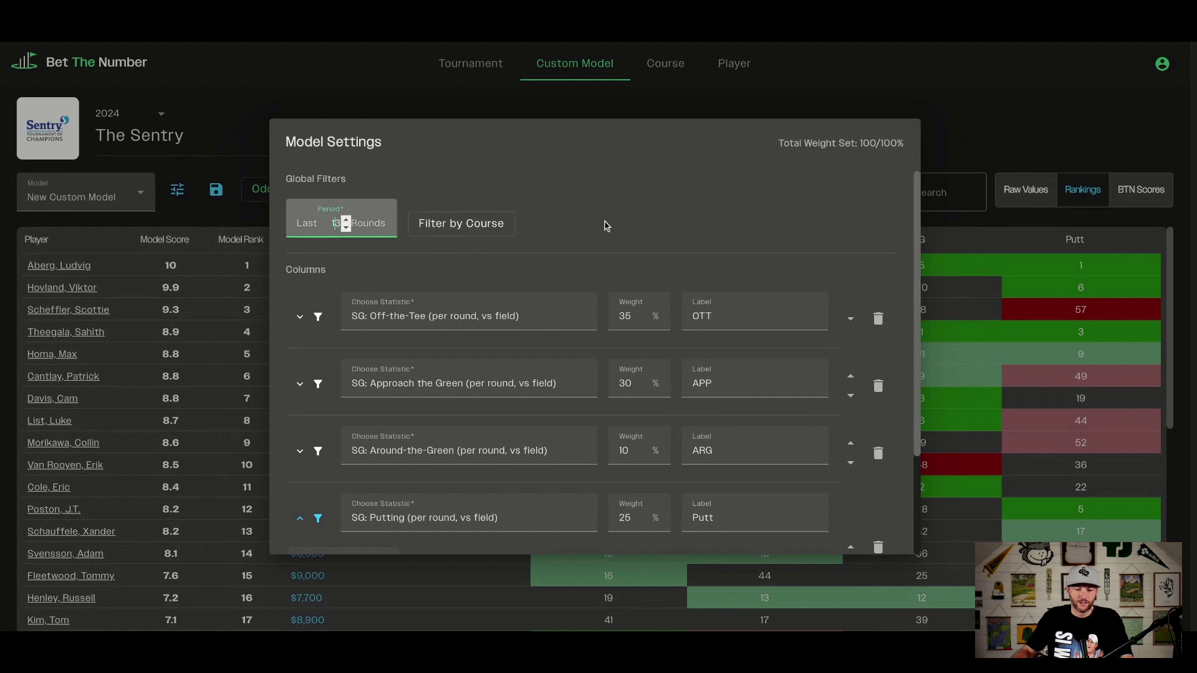
pyautogui.click(339, 184)
pyautogui.scroll(-2, 688, 243)
pyautogui.scroll(2, 691, 243)
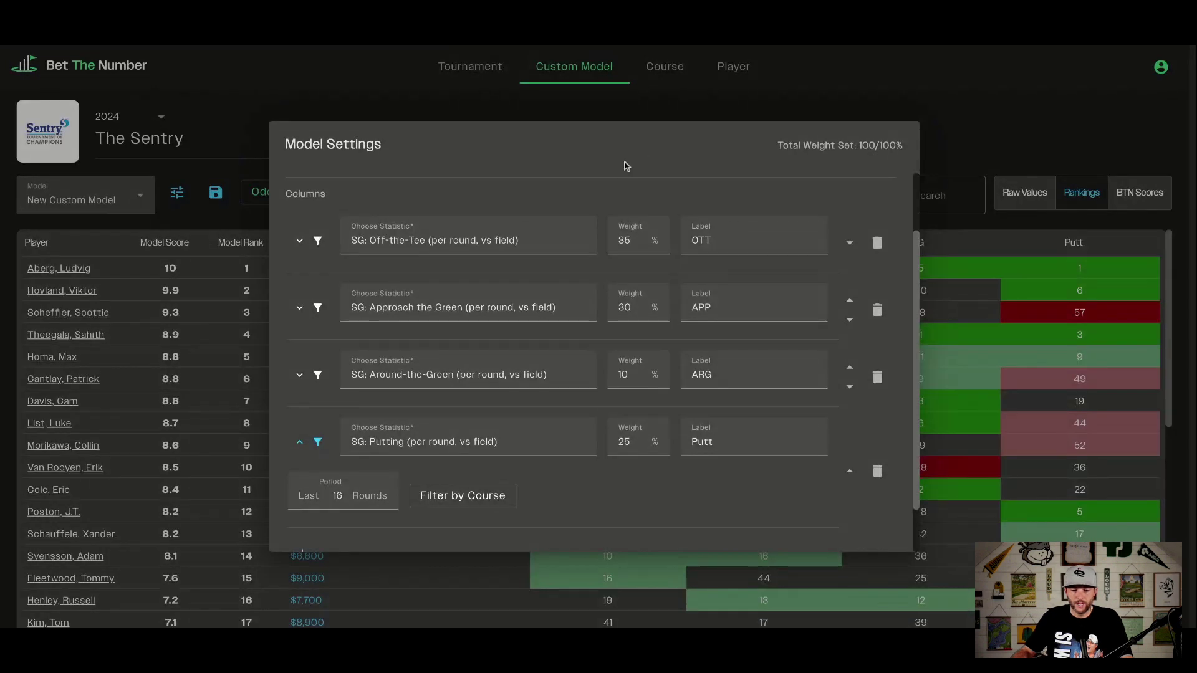
# Examine the Drives, Approaches, Around the Green and Putting statistics offered for the OTT column
pyautogui.click(498, 234)
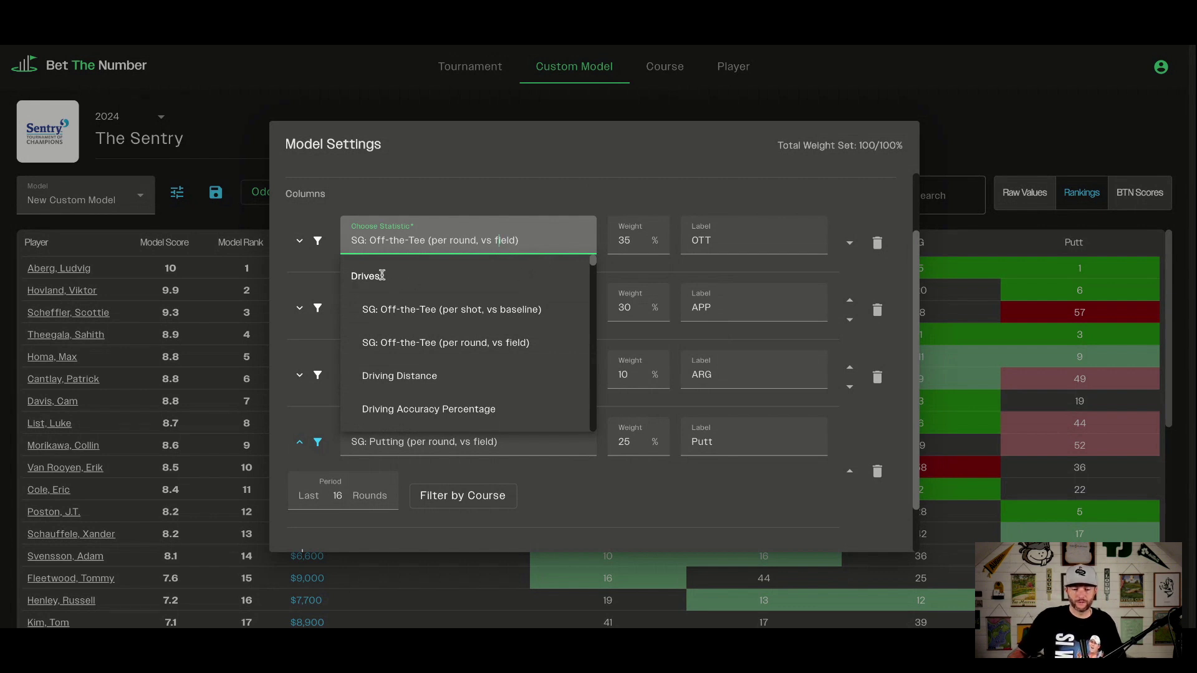
pyautogui.moveTo(454, 312)
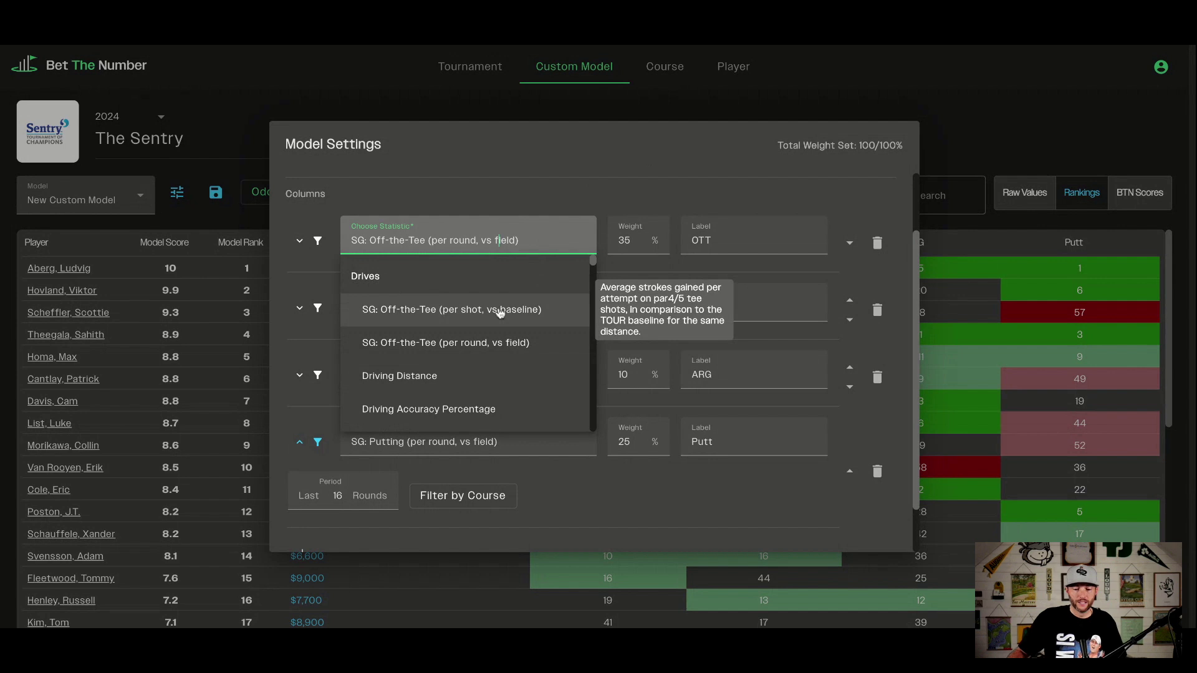
pyautogui.scroll(-2, 497, 337)
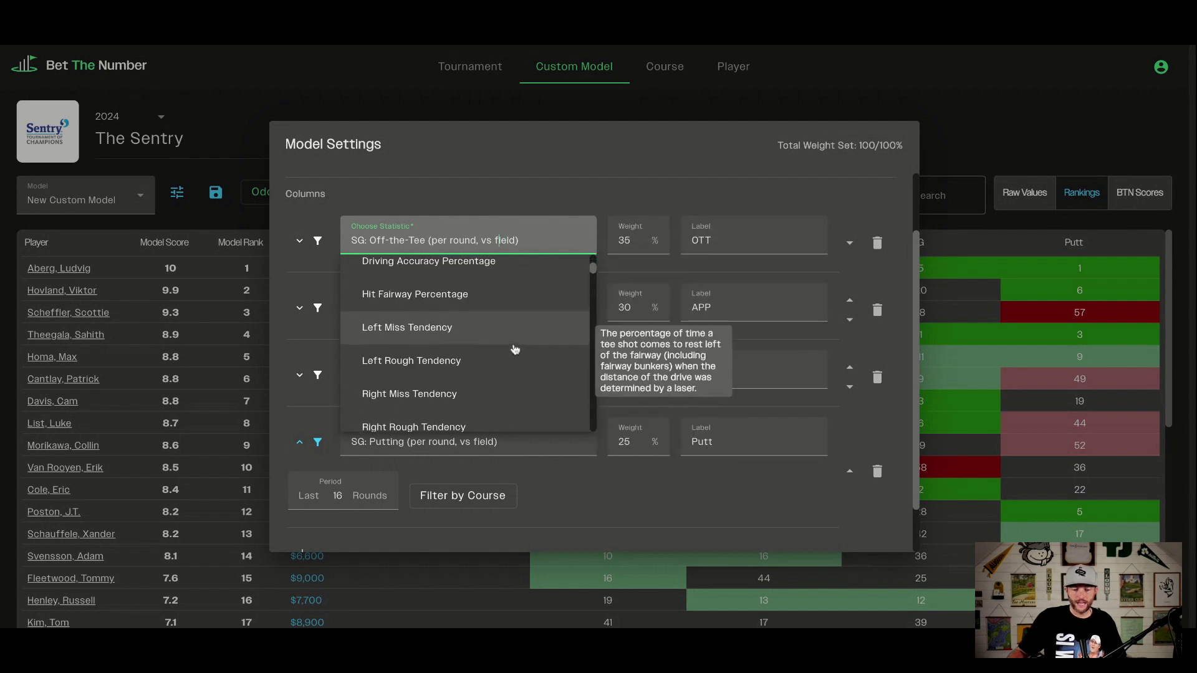
pyautogui.scroll(-2, 494, 353)
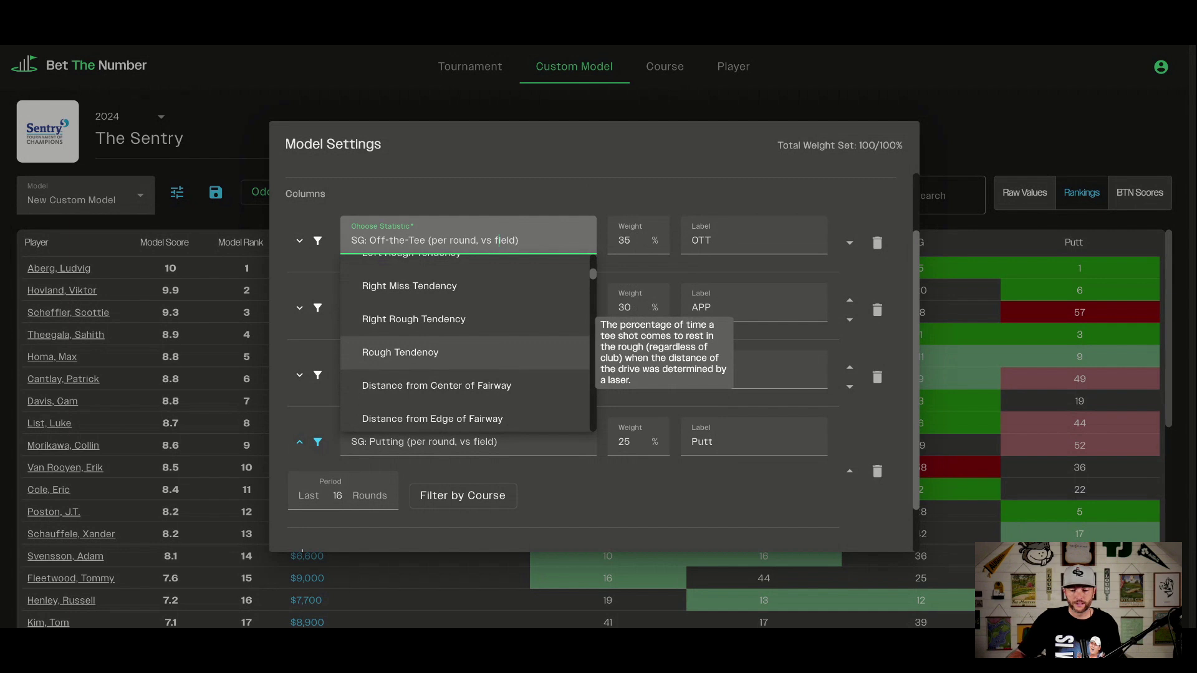
pyautogui.scroll(-8, 494, 352)
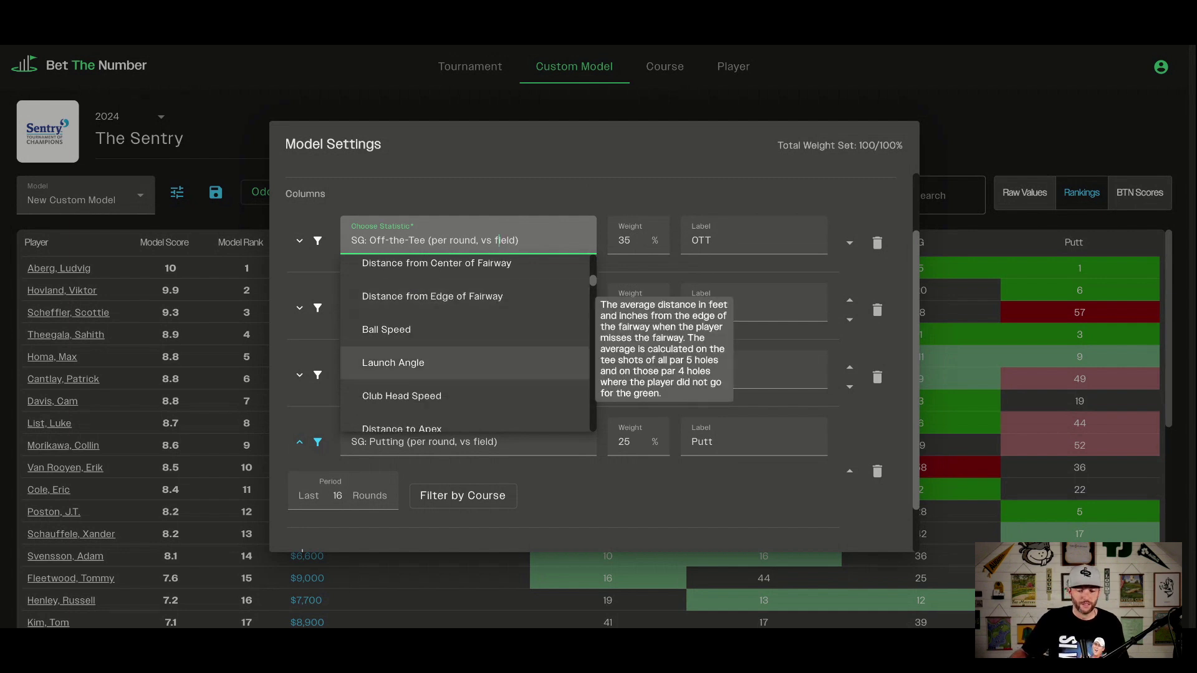
pyautogui.scroll(-5, 436, 330)
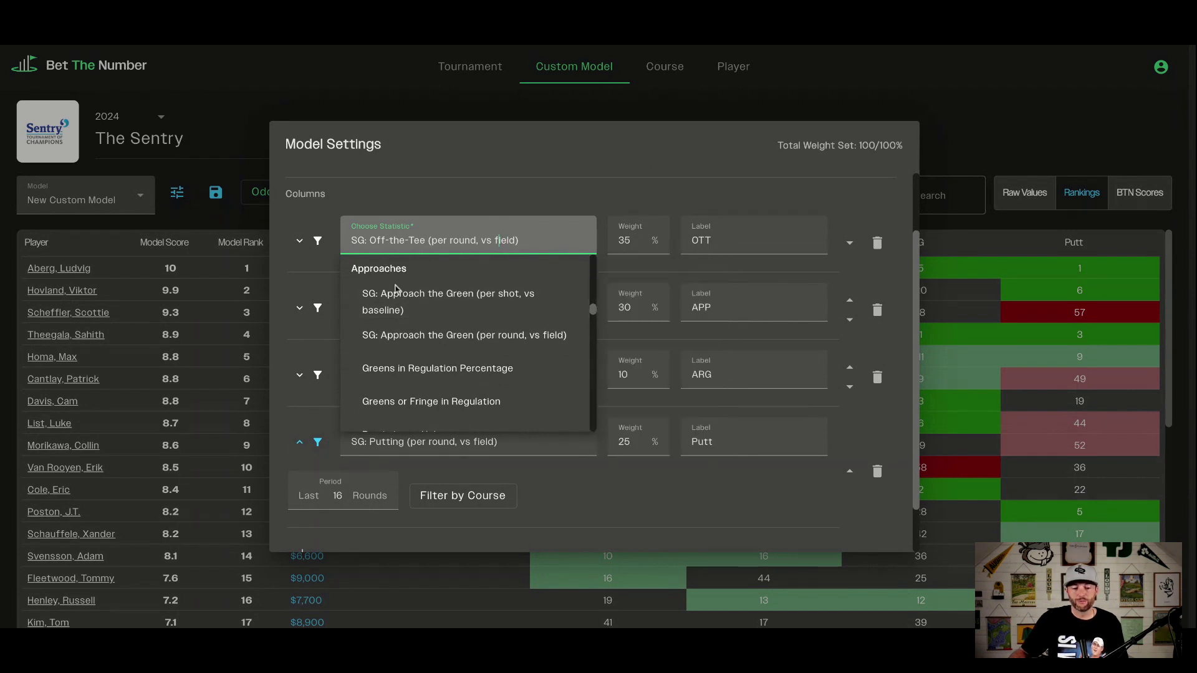
pyautogui.scroll(-10, 522, 317)
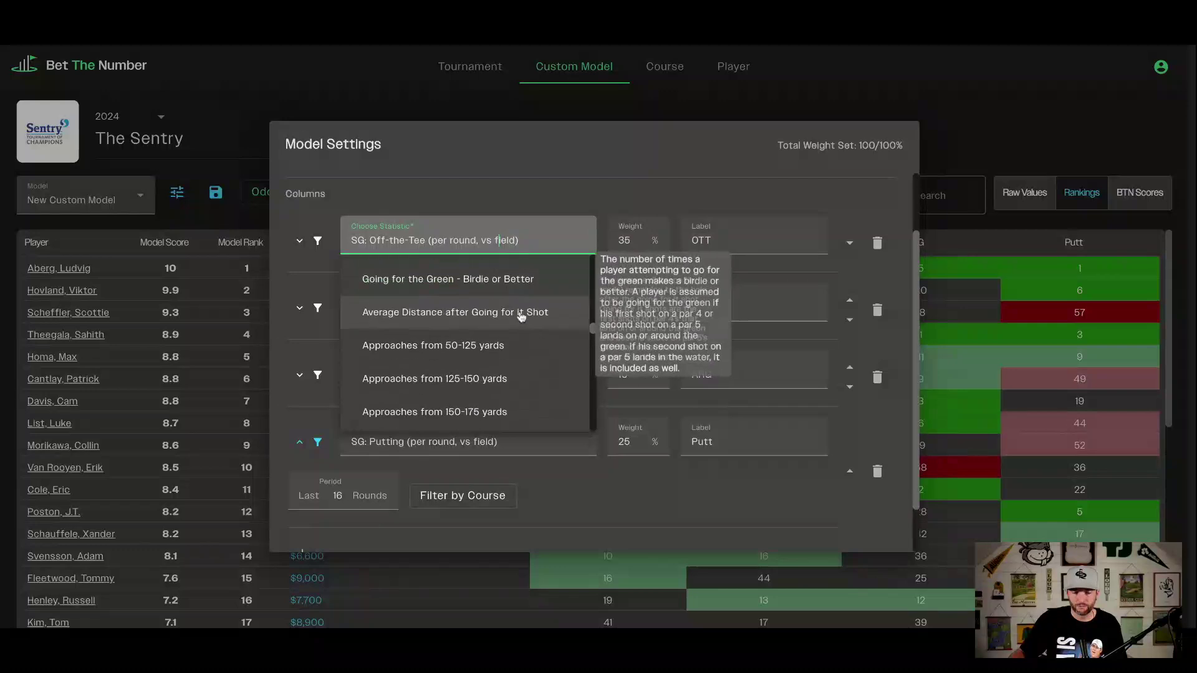
pyautogui.scroll(-6, 521, 317)
pyautogui.scroll(3, 521, 314)
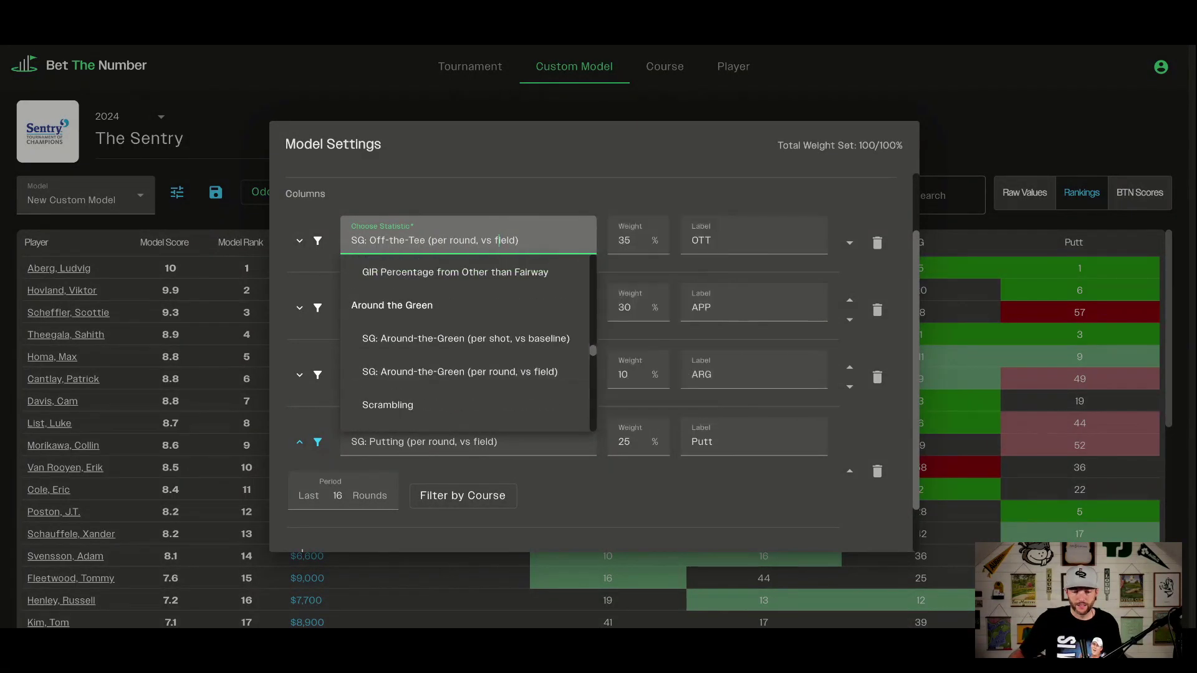
pyautogui.scroll(-6, 423, 334)
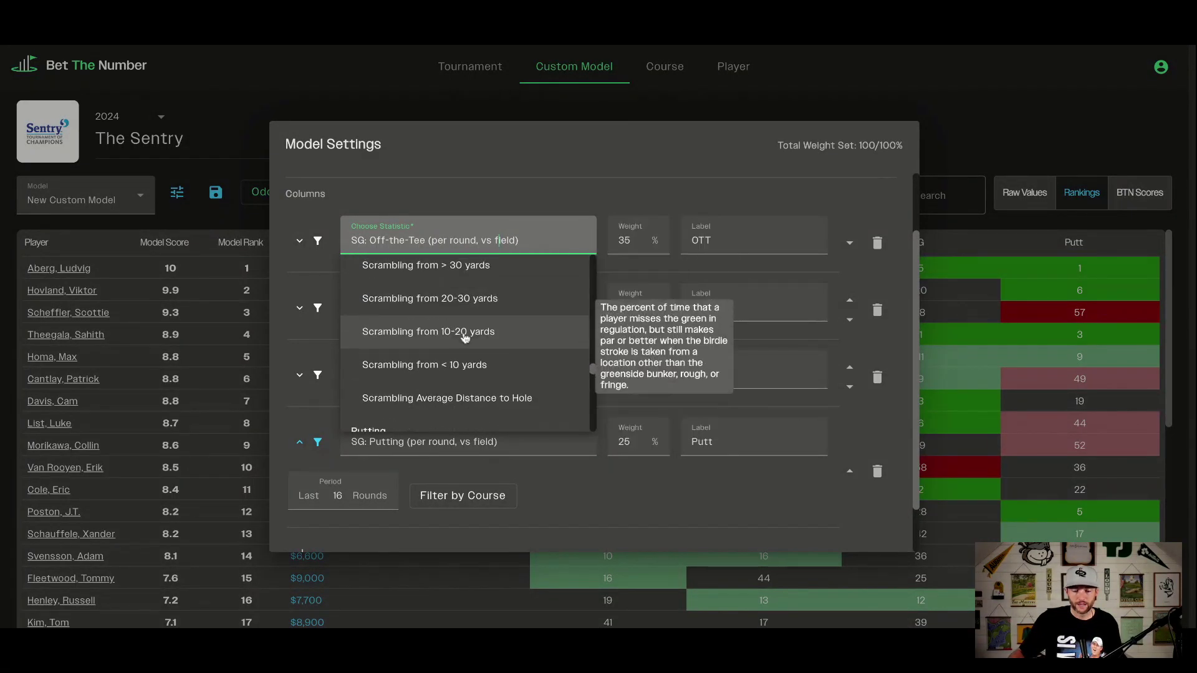
pyautogui.scroll(-6, 489, 310)
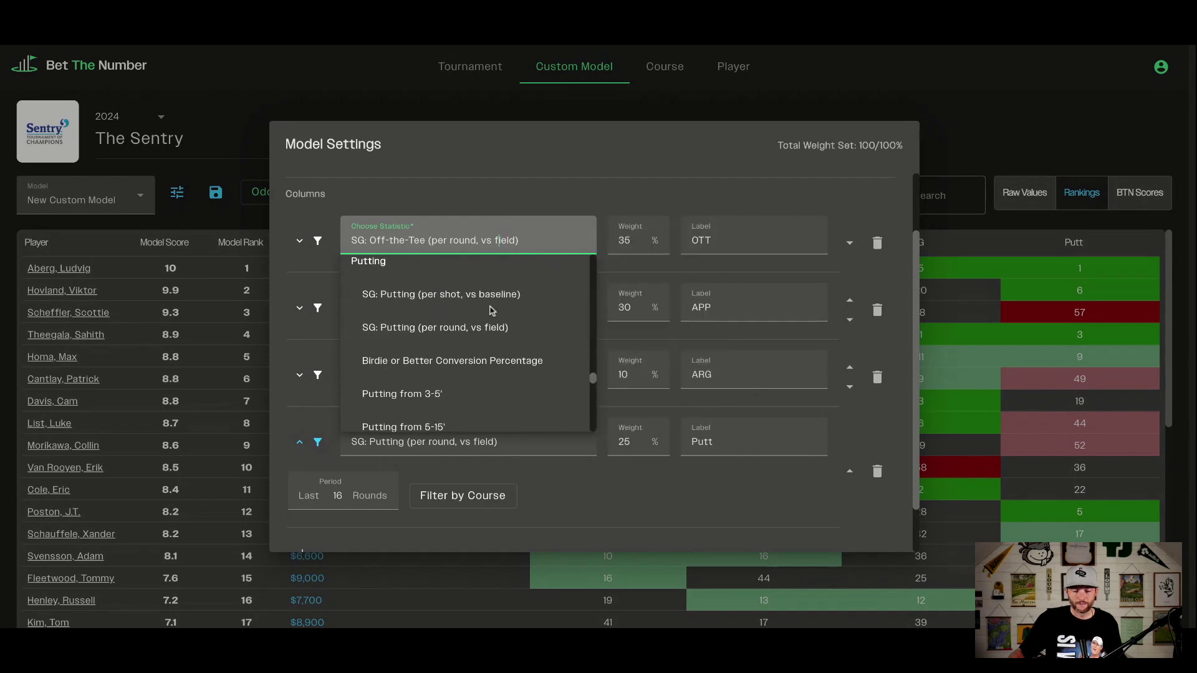
pyautogui.scroll(-4, 454, 312)
pyautogui.scroll(15, 452, 310)
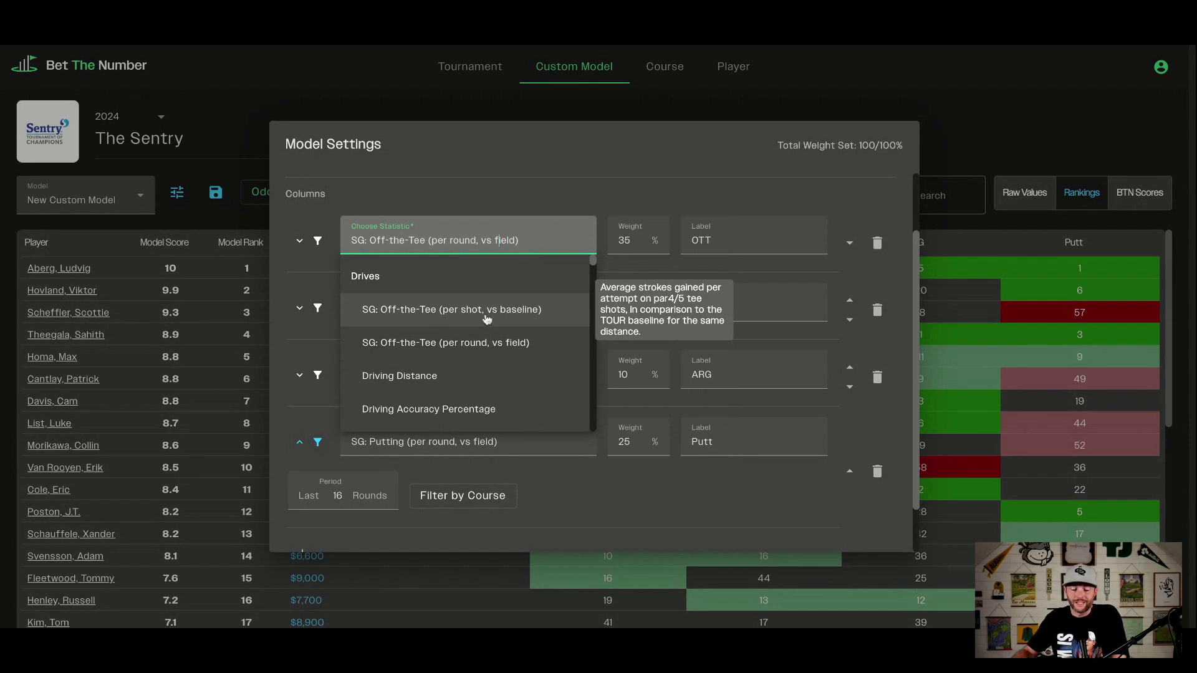
# Read the off-the-tee statistic descriptions and try Driving Distance as the first column's statistic
pyautogui.moveTo(489, 350)
pyautogui.moveTo(502, 309)
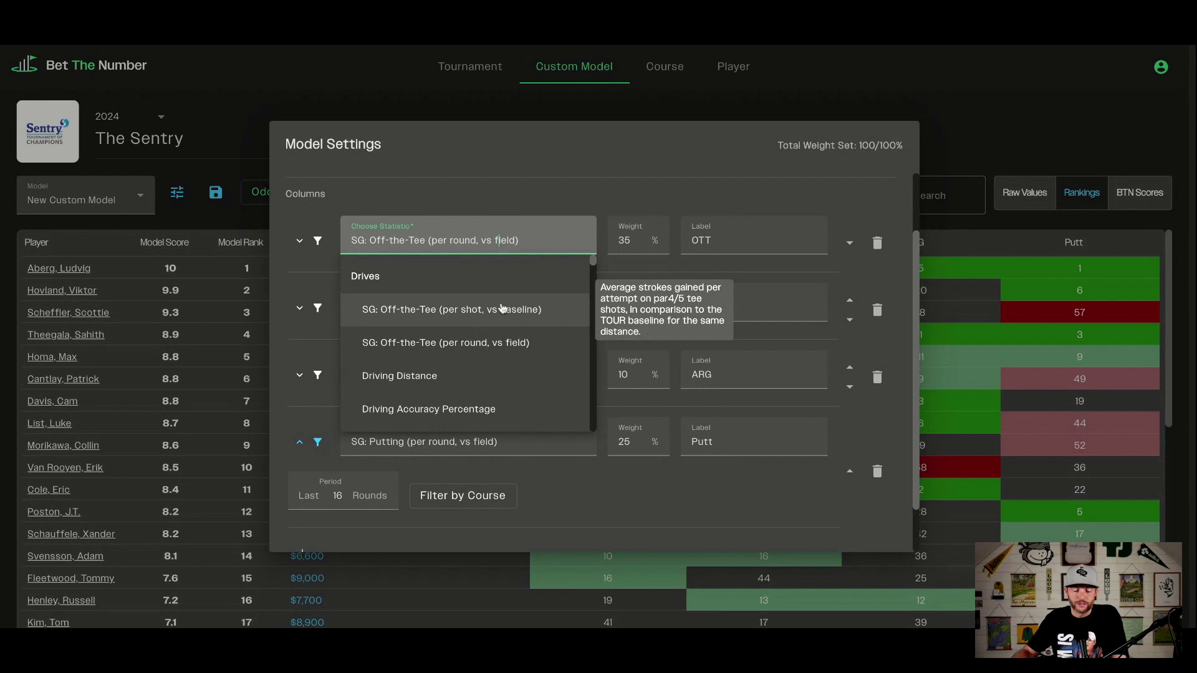
pyautogui.scroll(-3, 508, 315)
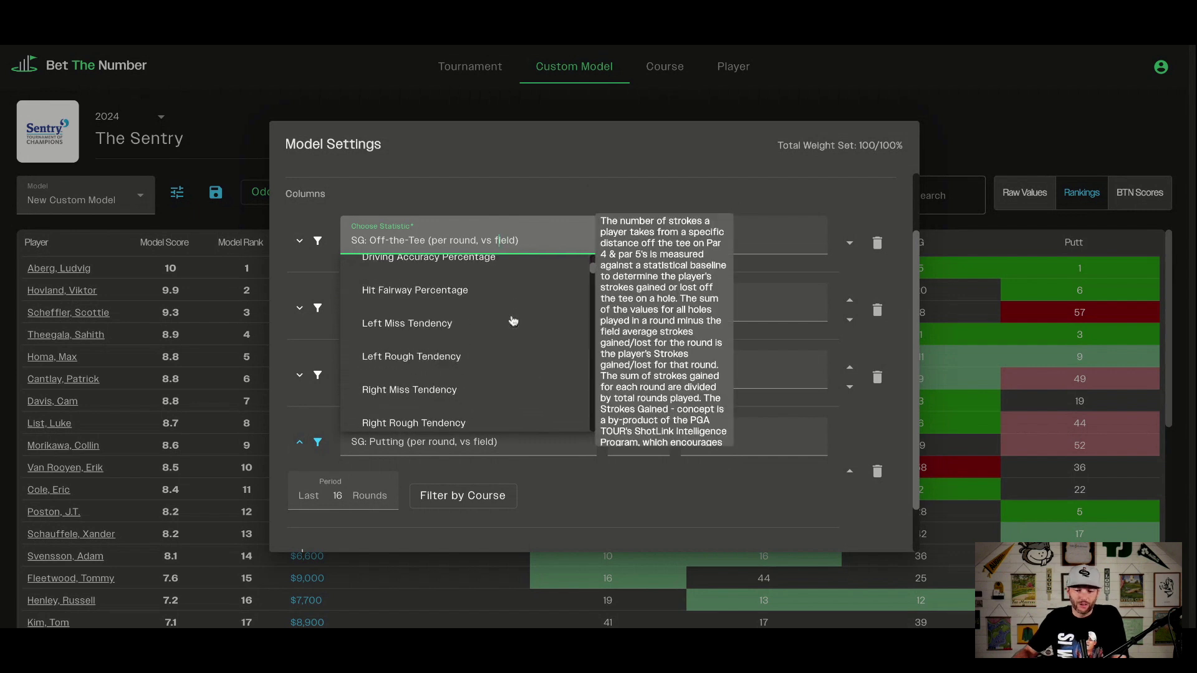
pyautogui.scroll(1, 507, 324)
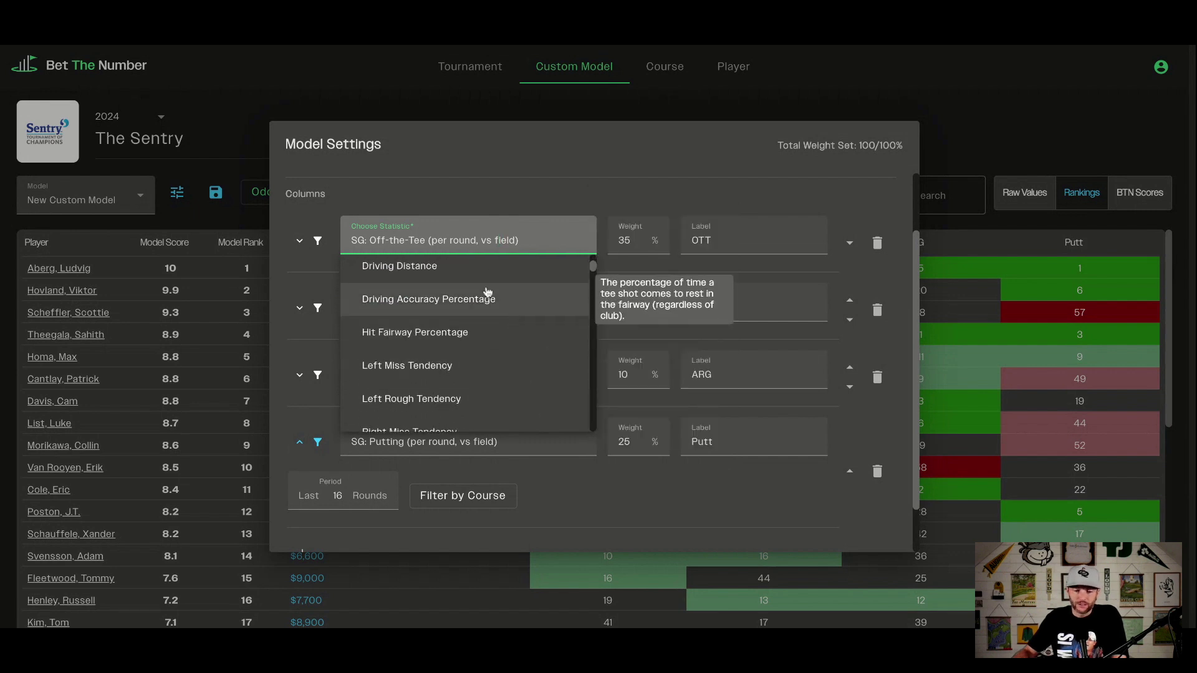
pyautogui.click(441, 275)
# Set the first column's statistic to Apex Height
pyautogui.click(529, 233)
pyautogui.scroll(-3, 498, 356)
pyautogui.scroll(-3, 498, 358)
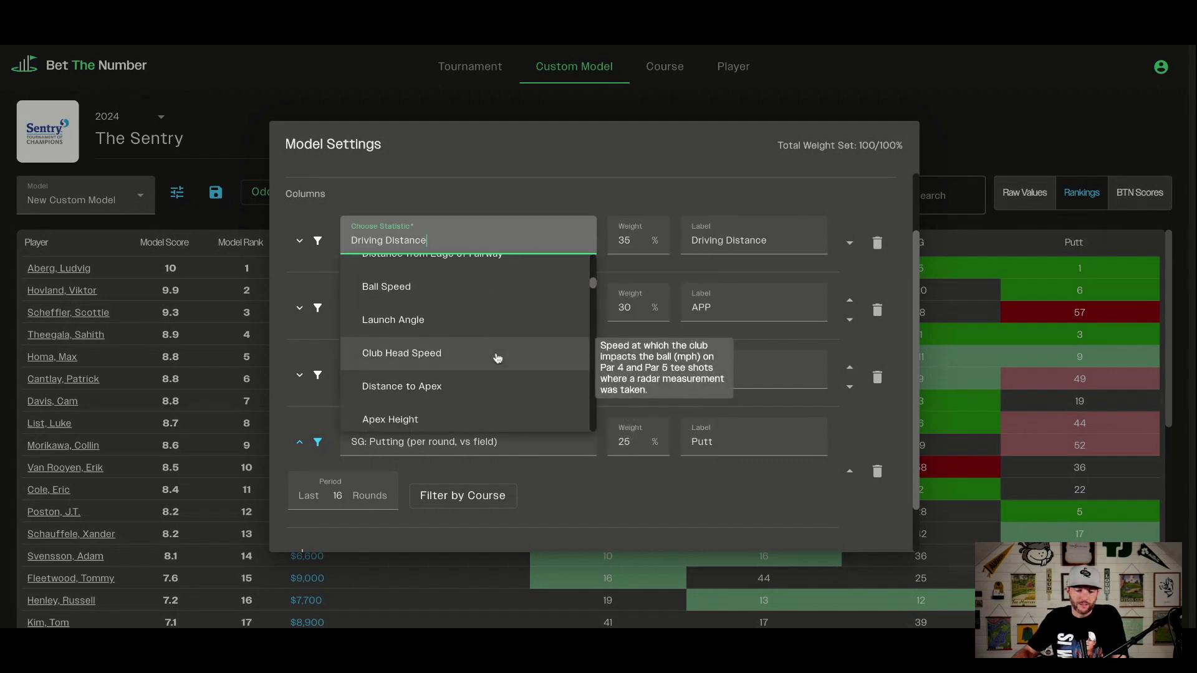
pyautogui.scroll(-1, 468, 355)
pyautogui.scroll(1, 480, 349)
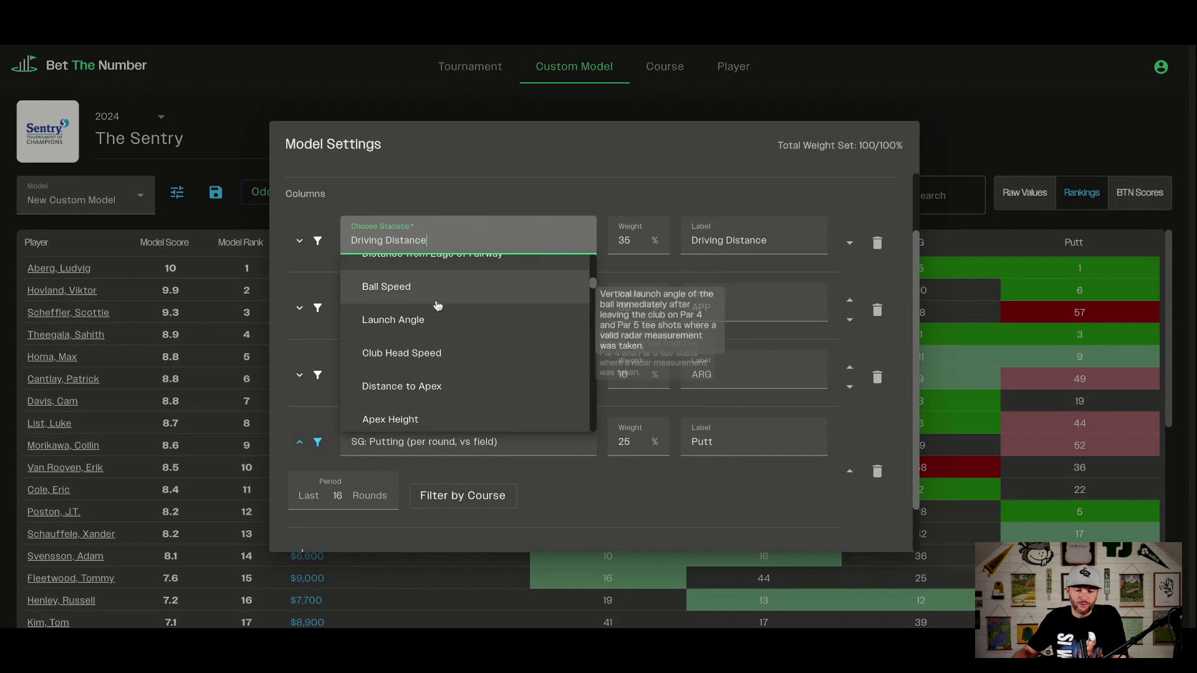
pyautogui.scroll(-1, 441, 310)
pyautogui.scroll(-1, 474, 377)
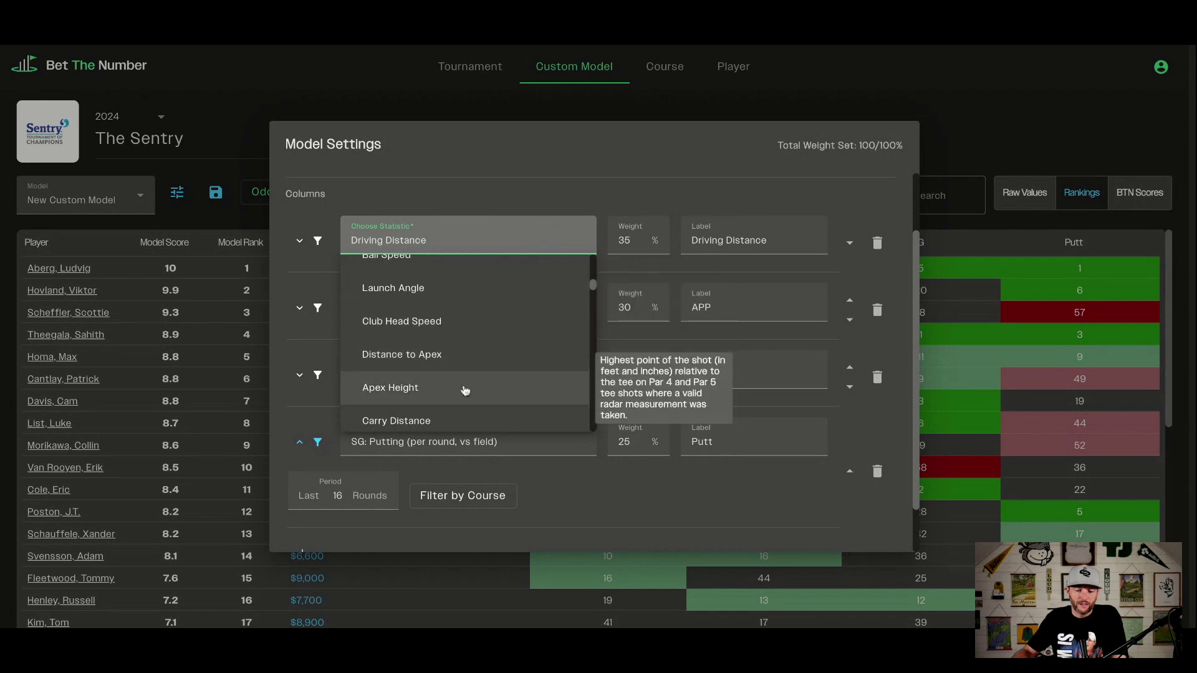
pyautogui.click(410, 388)
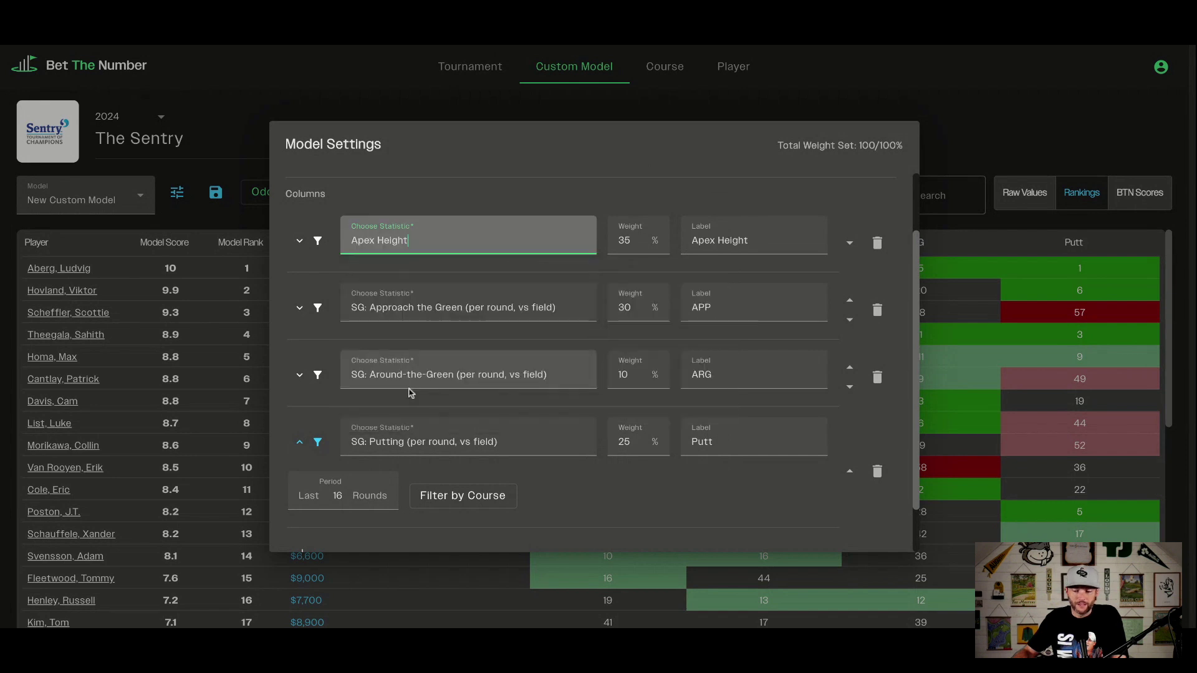
# Set the Apex Height column's weight to 9%
pyautogui.click(647, 245)
pyautogui.click(647, 245)
pyautogui.click(647, 244)
pyautogui.doubleClick(624, 240)
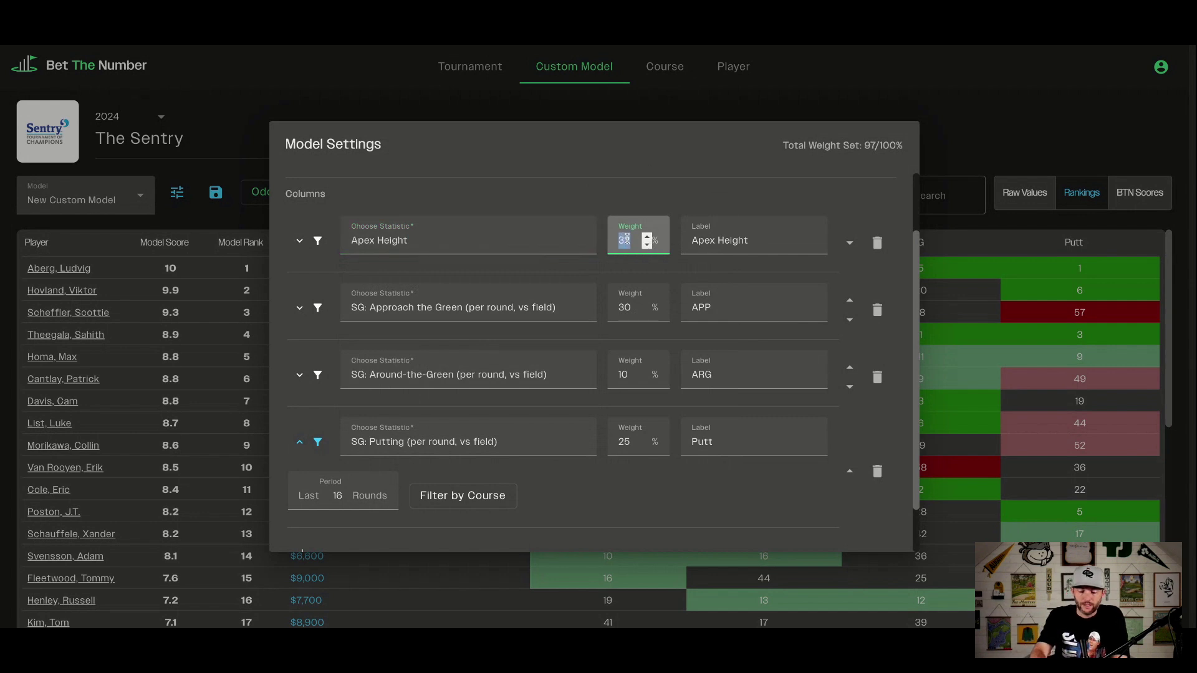
pyautogui.write('9')
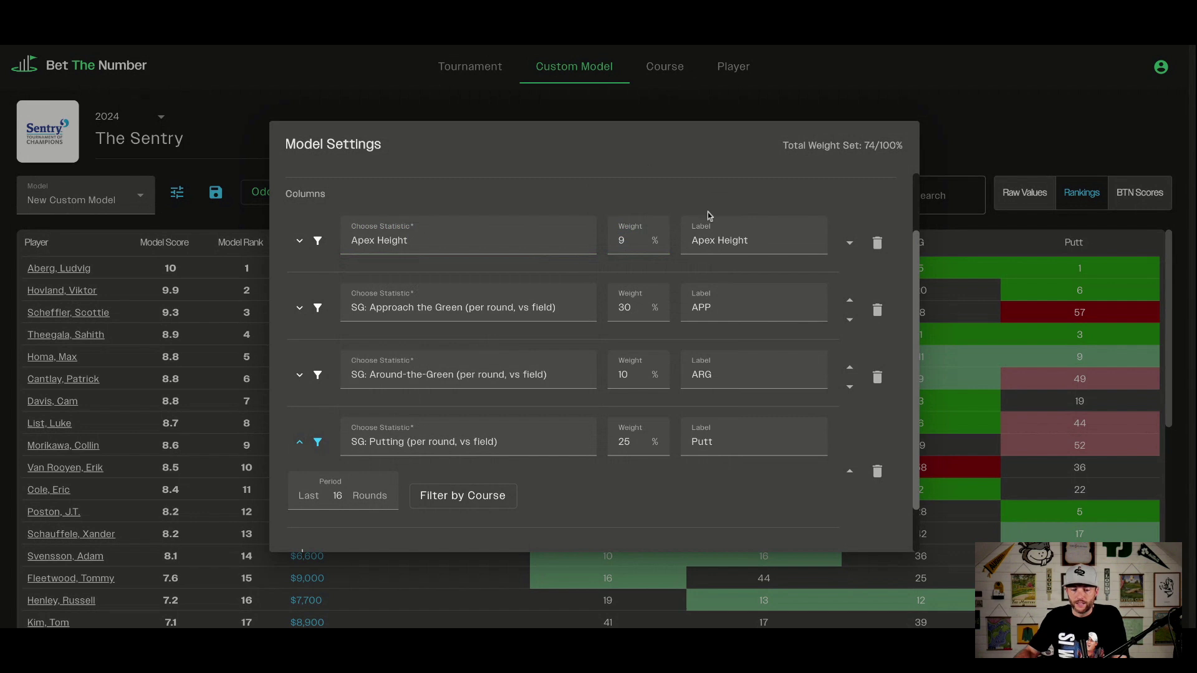
# Relabel the Apex Height column as "DB's Apex Banger"
pyautogui.click(761, 237)
pyautogui.doubleClick(761, 237)
pyautogui.tripleClick(761, 238)
pyautogui.write("DB's")
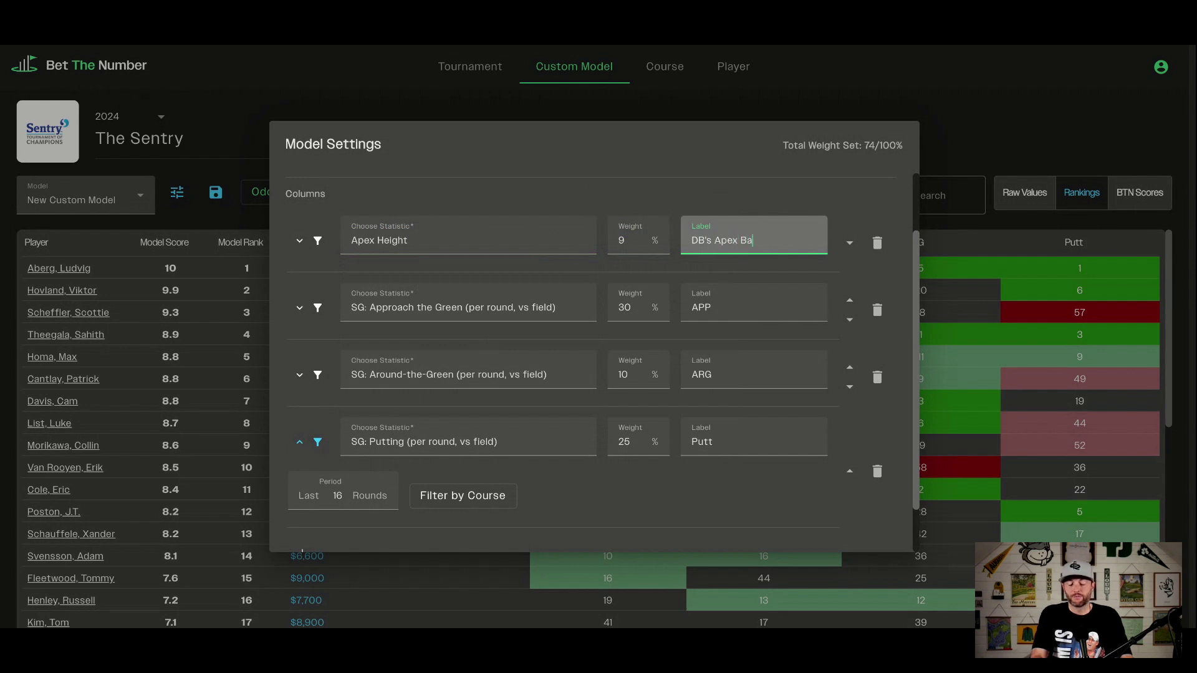
# Reorder the columns so Around-the-Green comes first, followed by Apex Height, Approach the Green and Putting
pyautogui.click(850, 244)
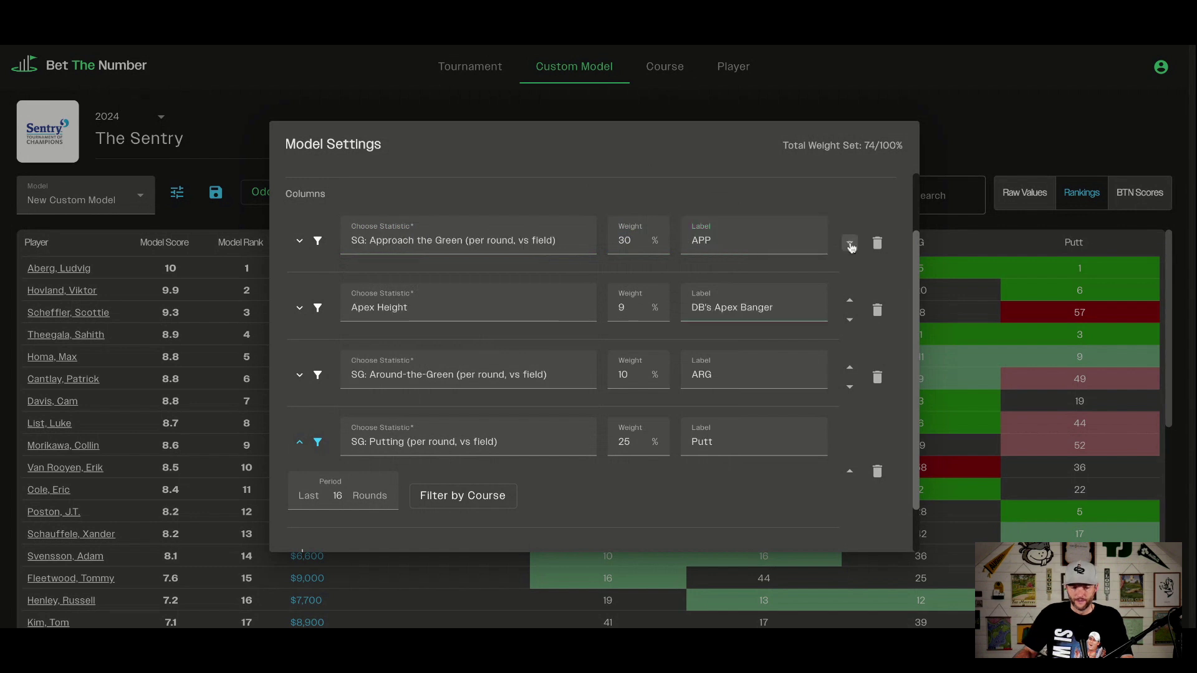
pyautogui.click(850, 301)
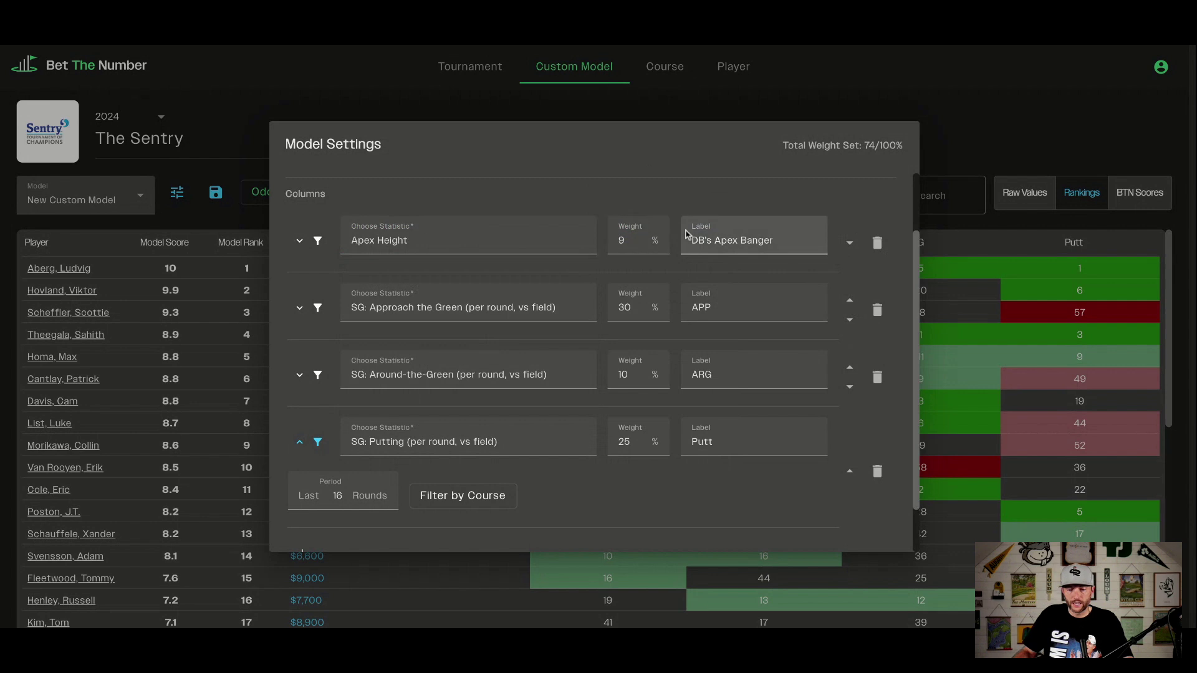
pyautogui.click(850, 320)
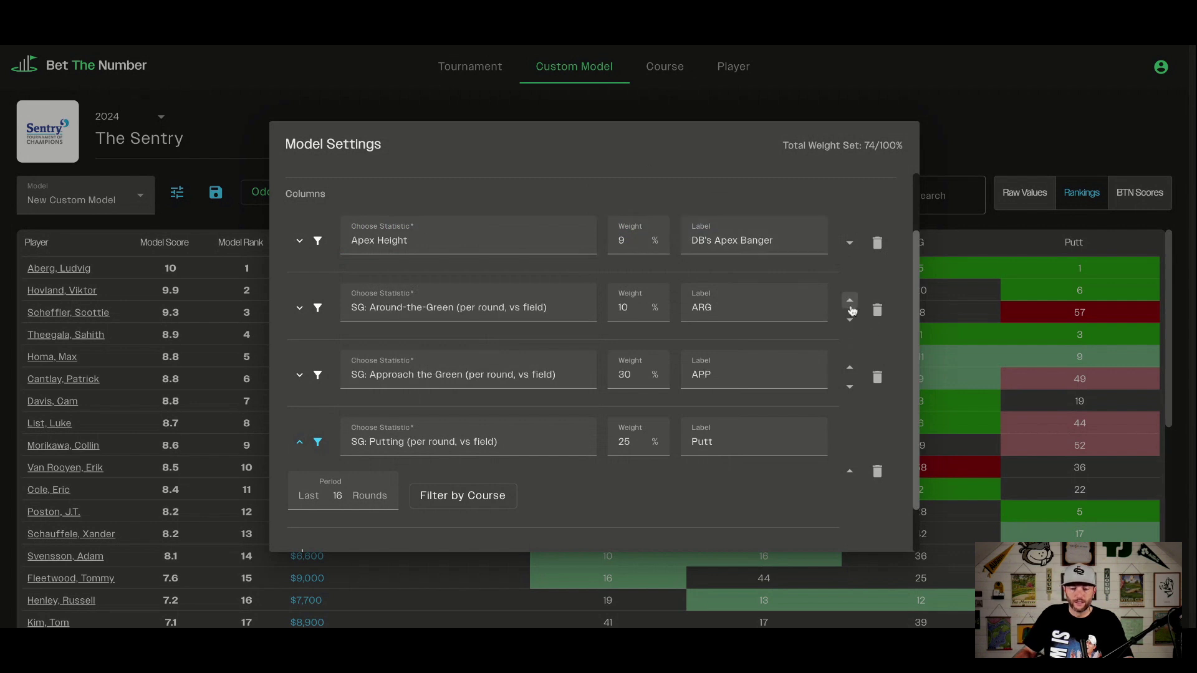
pyautogui.click(850, 301)
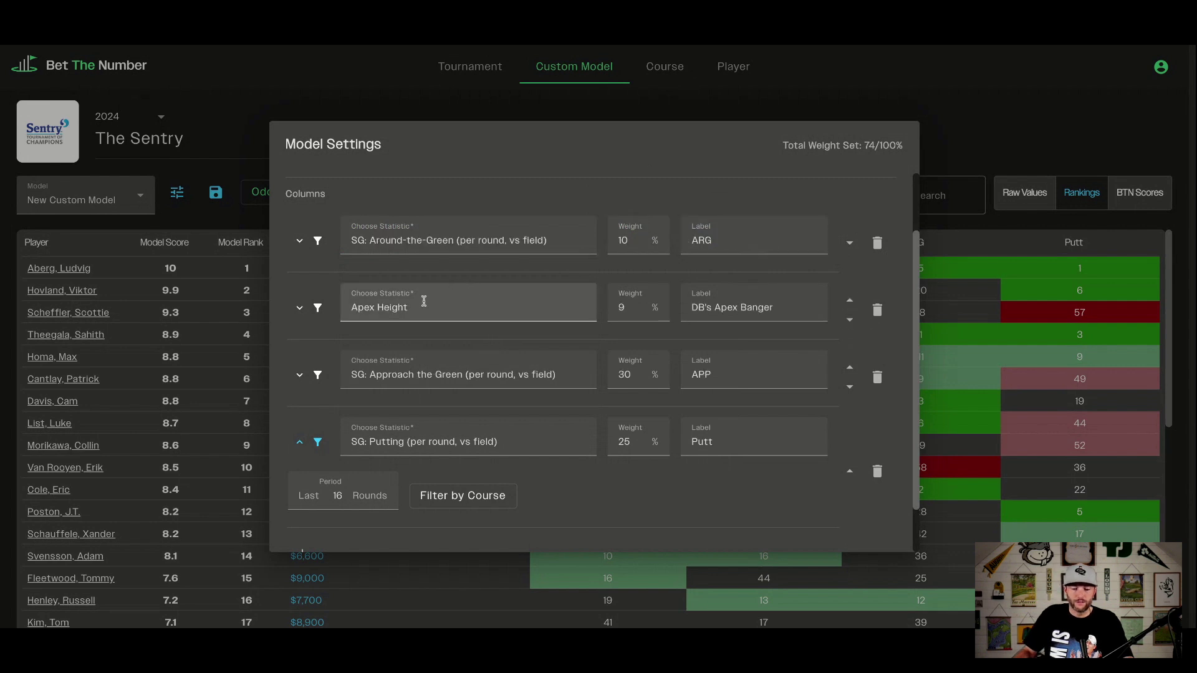
# Try SG: Off-the-Tee (per round, vs field) as the third column's statistic and expand its filter options
pyautogui.scroll(-3, 521, 284)
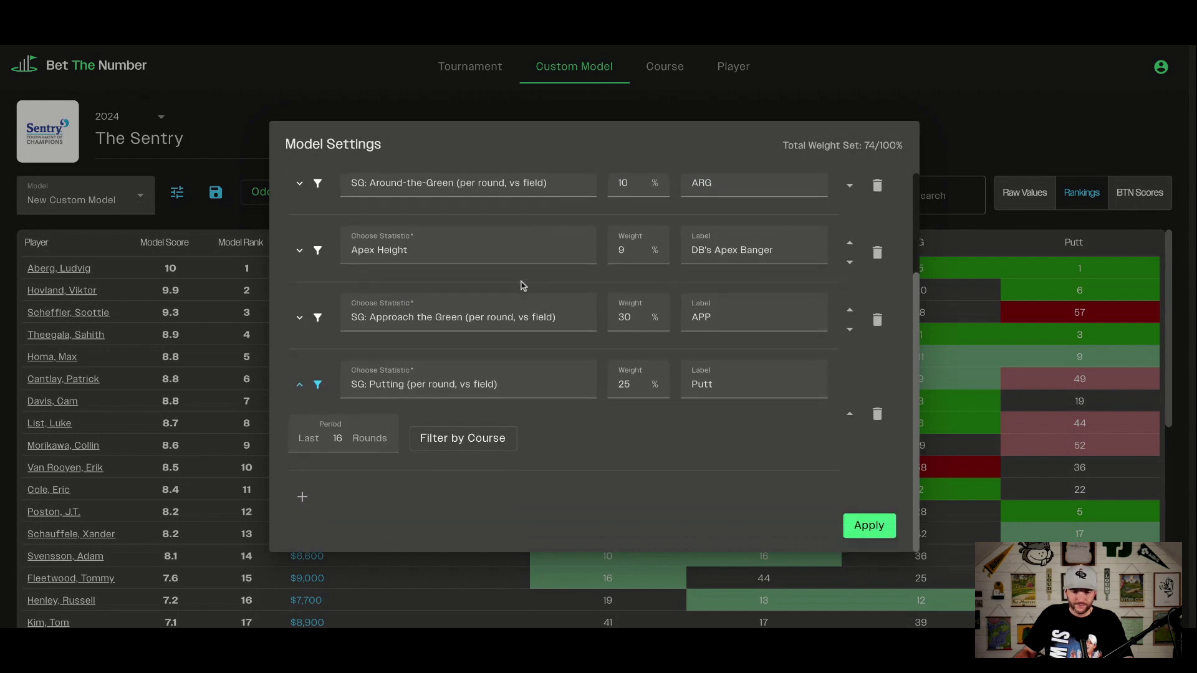
pyautogui.click(466, 319)
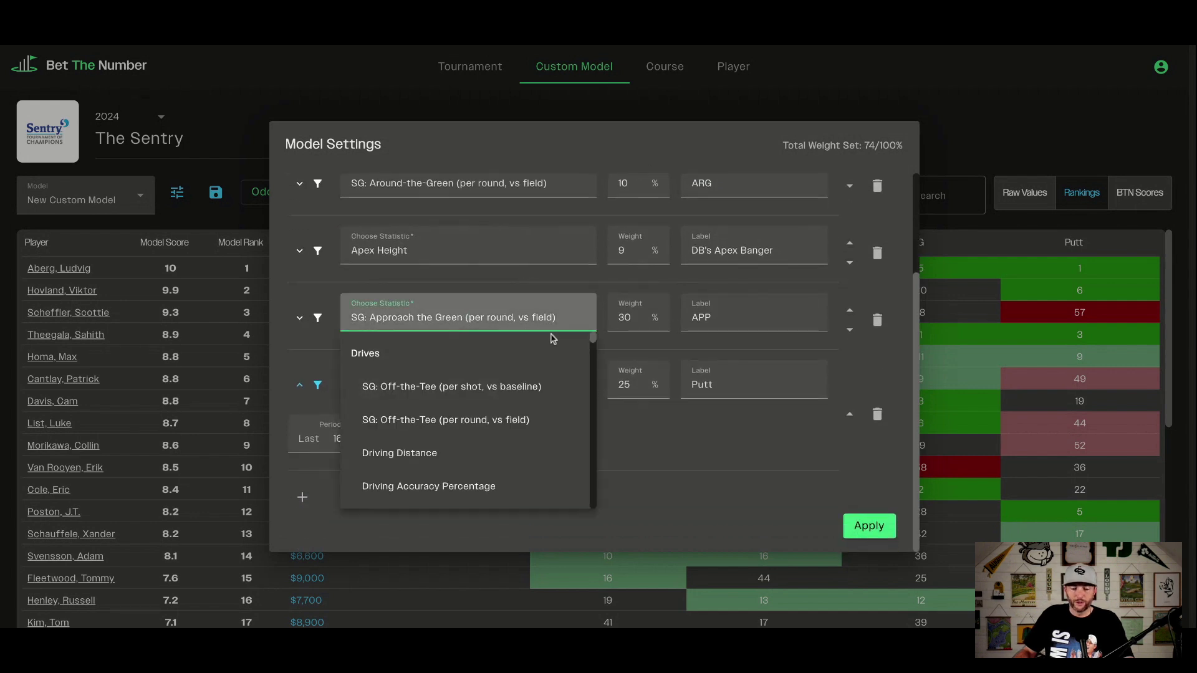
pyautogui.click(493, 425)
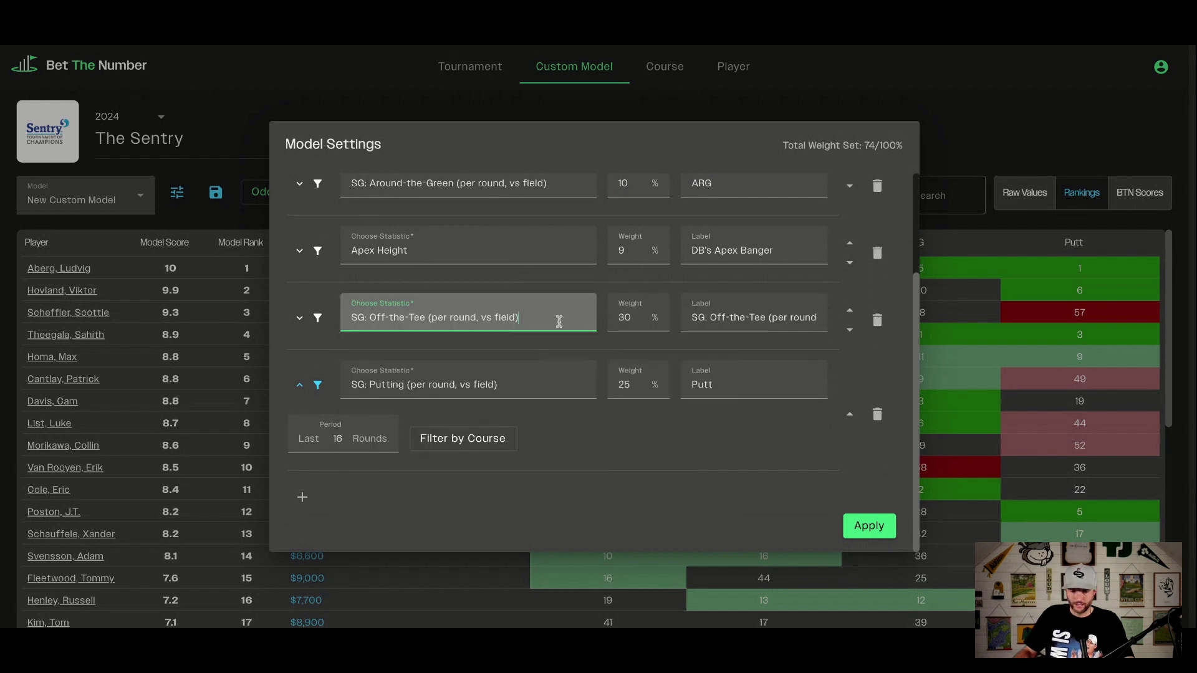
pyautogui.click(298, 318)
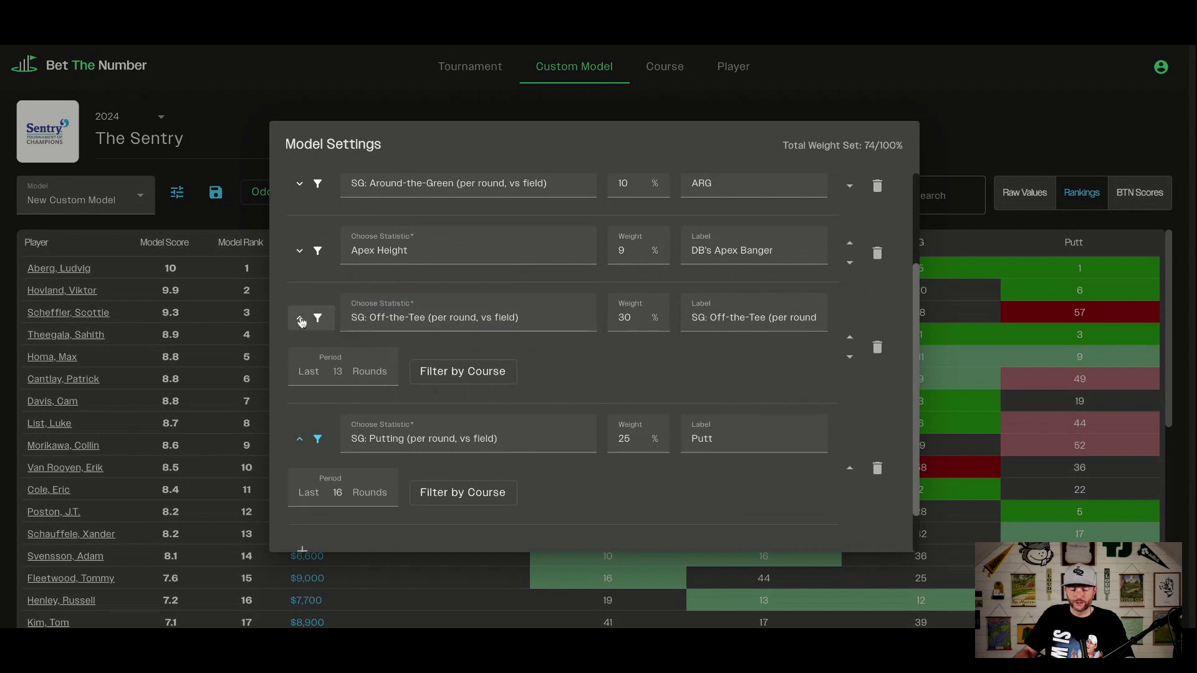
pyautogui.click(346, 372)
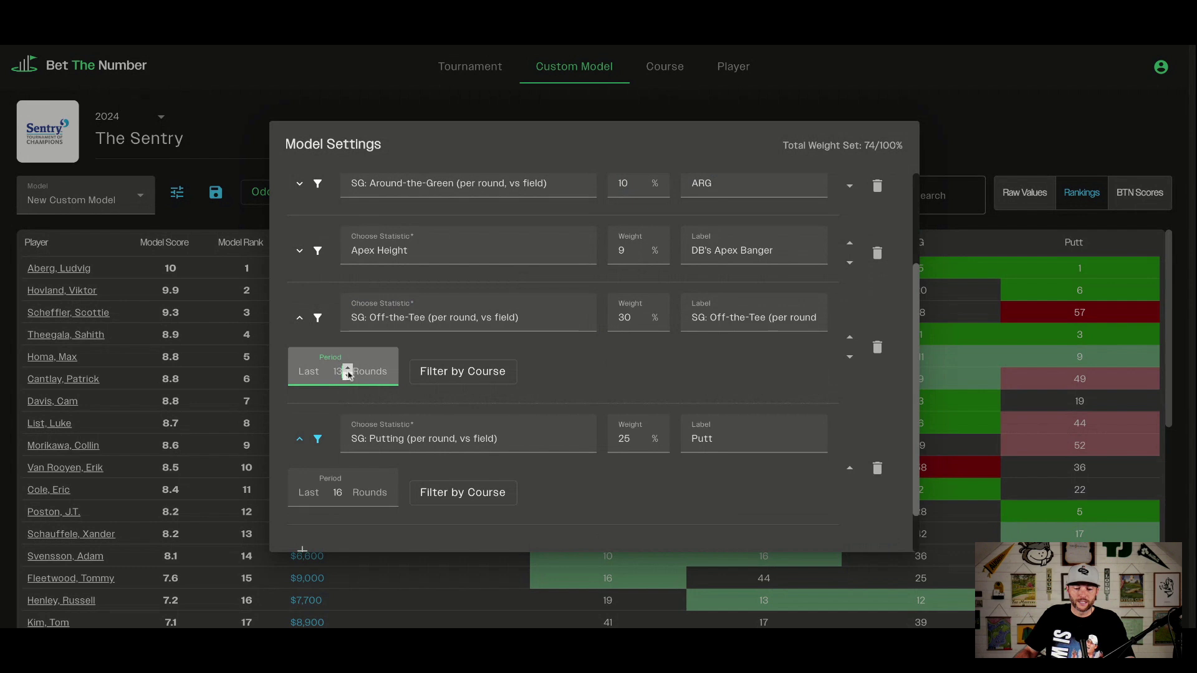
# Set the third column's statistic to SG: Approach the Green (per shot, vs baseline)
pyautogui.scroll(2, 417, 374)
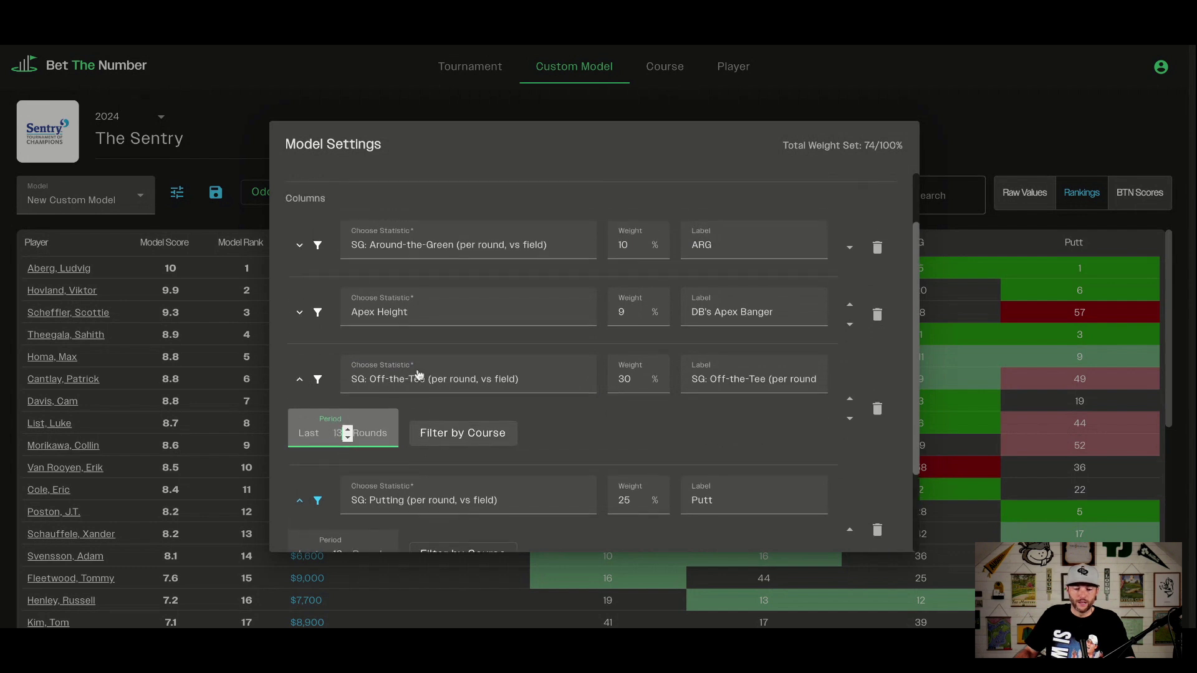
pyautogui.click(418, 374)
pyautogui.scroll(-3, 474, 436)
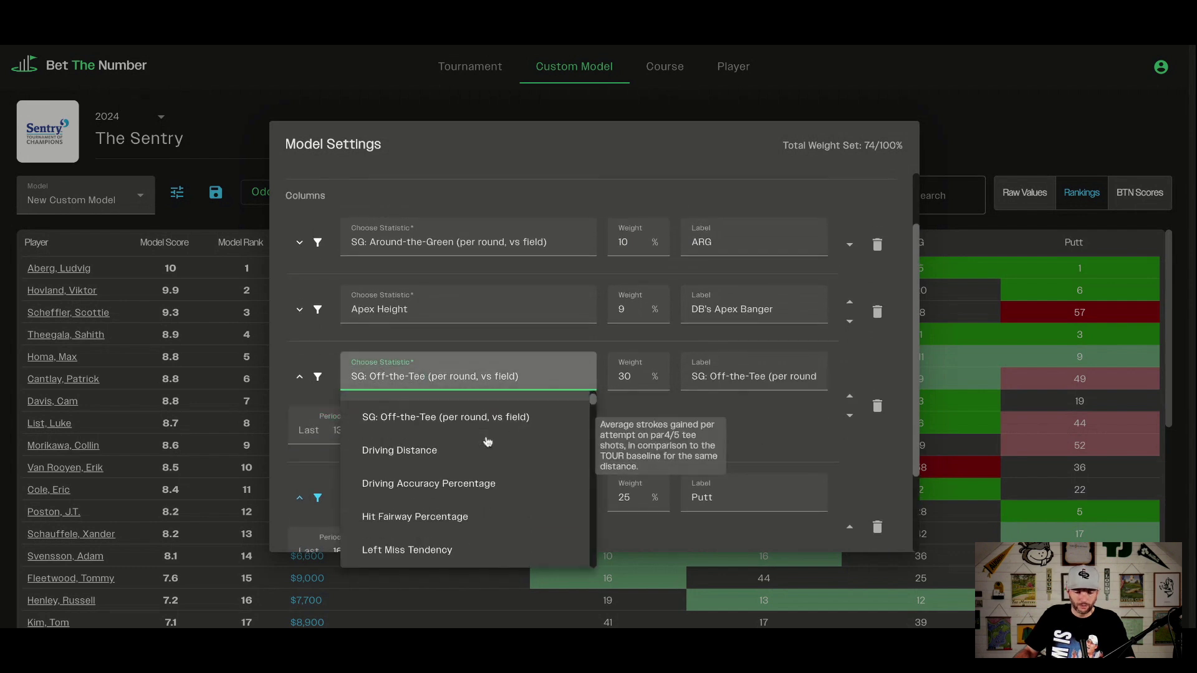
pyautogui.scroll(-12, 487, 441)
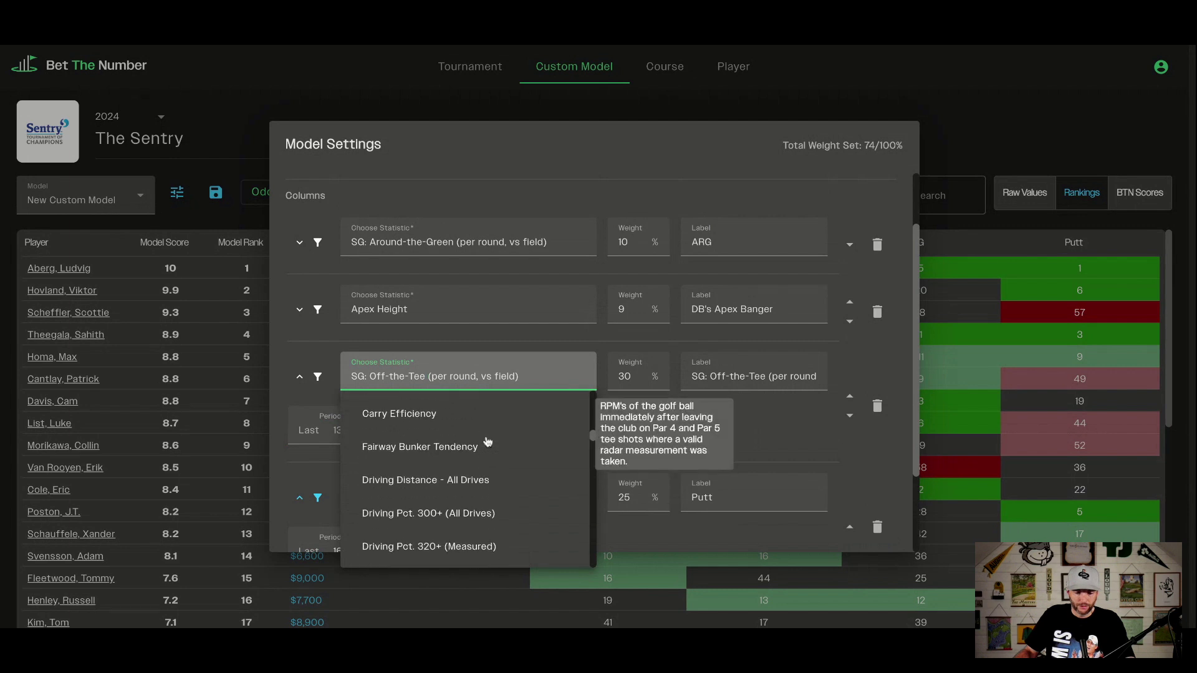
pyautogui.scroll(2, 488, 441)
pyautogui.click(487, 442)
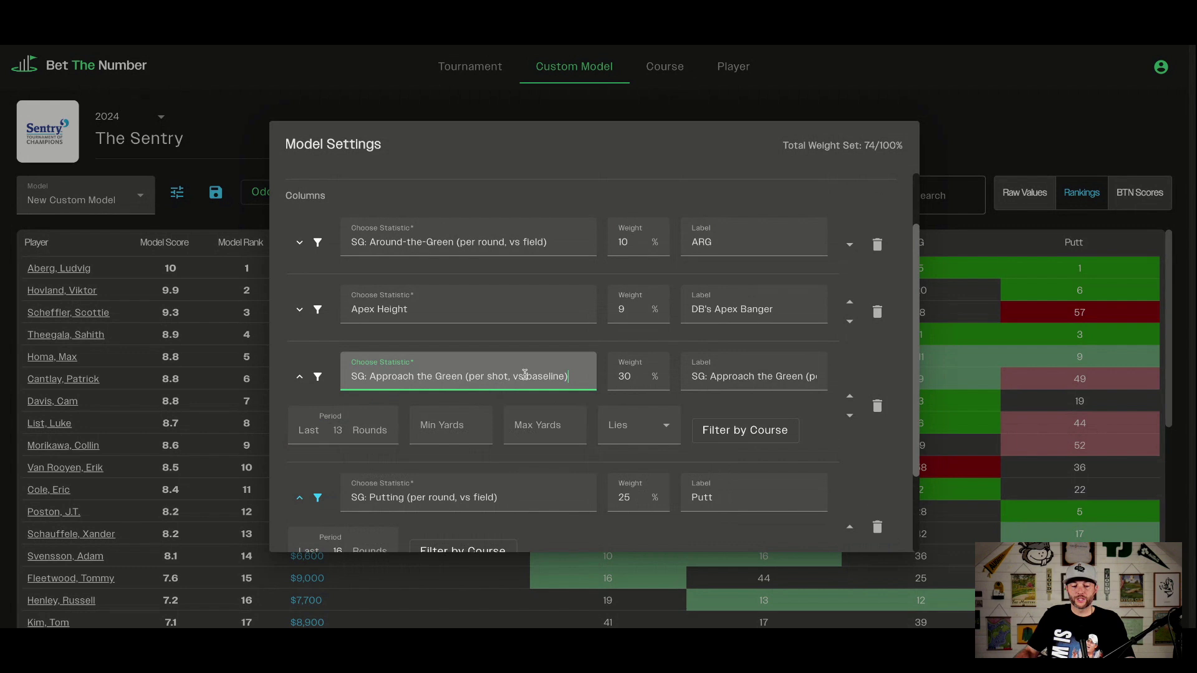
# Set the approach column's period to the last 50 rounds
pyautogui.scroll(-1, 522, 375)
pyautogui.scroll(-2, 524, 374)
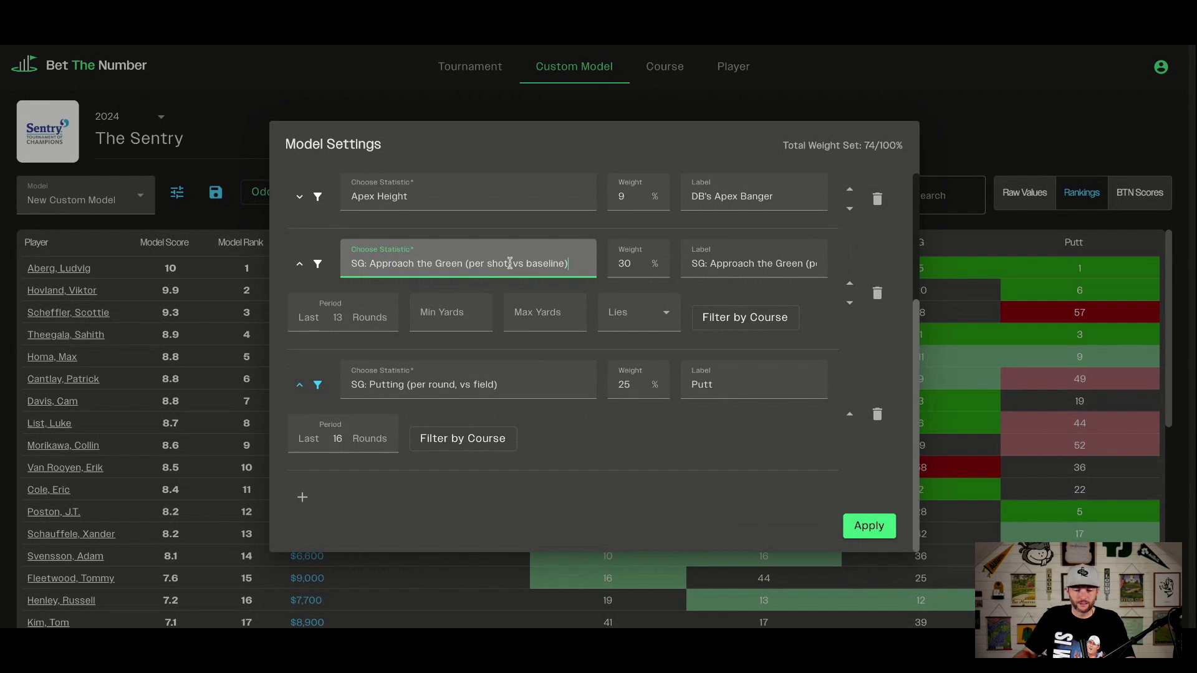
pyautogui.click(300, 263)
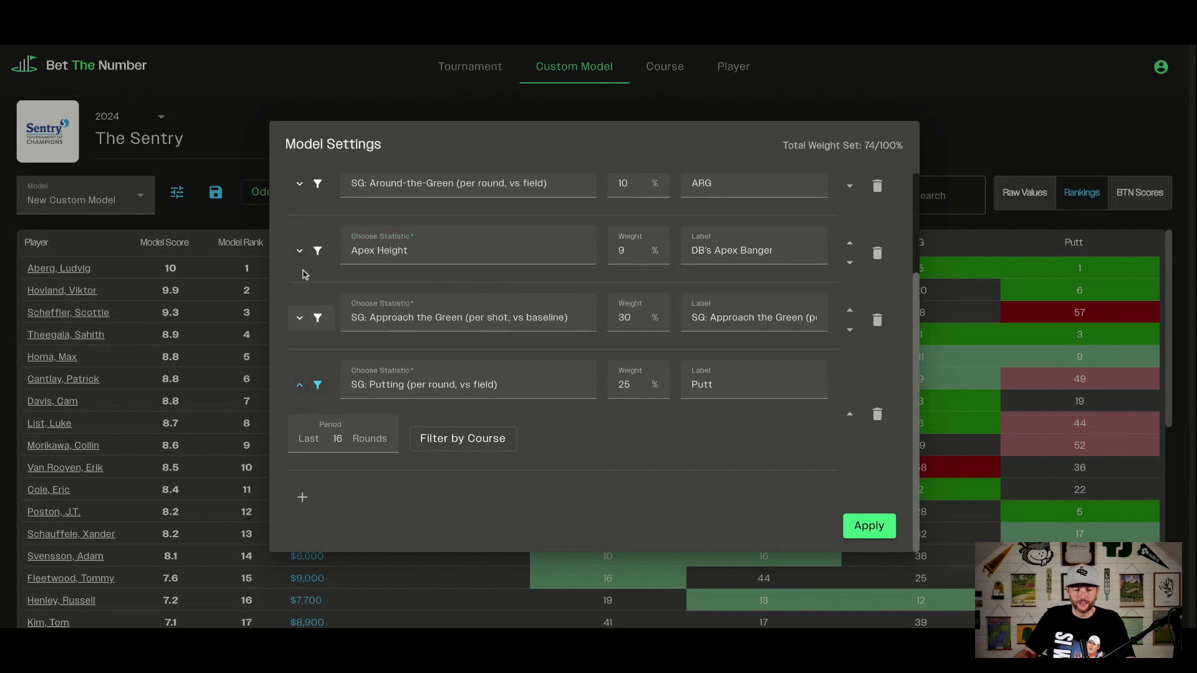
pyautogui.click(304, 318)
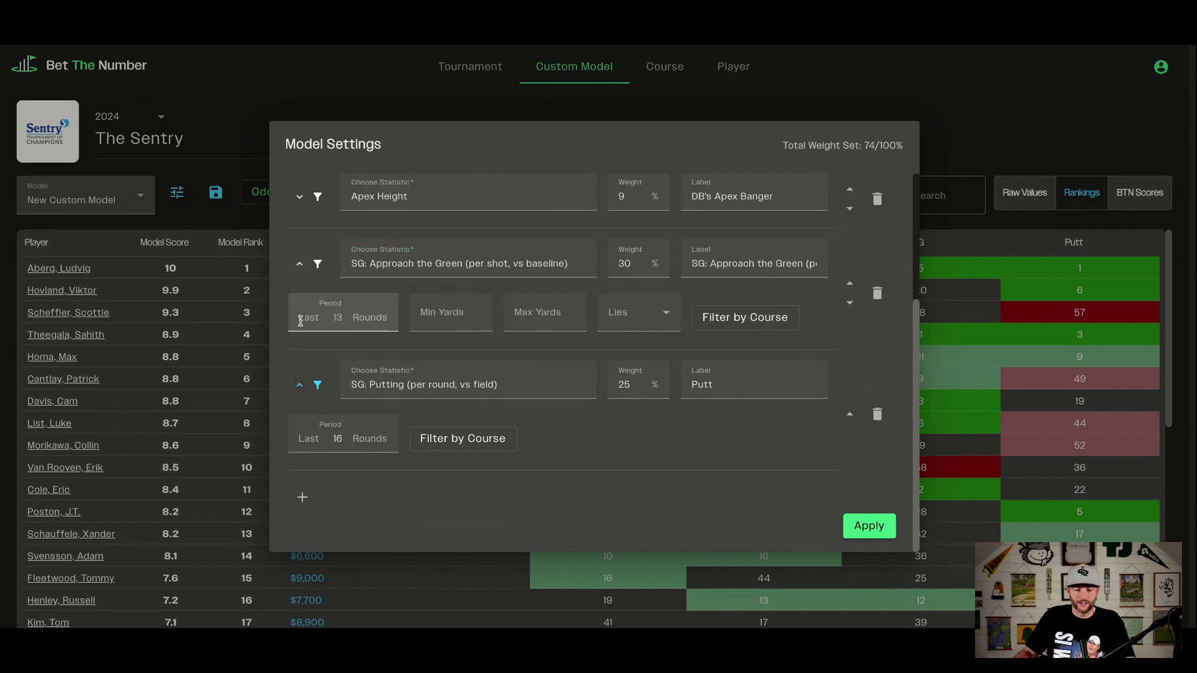
pyautogui.click(335, 318)
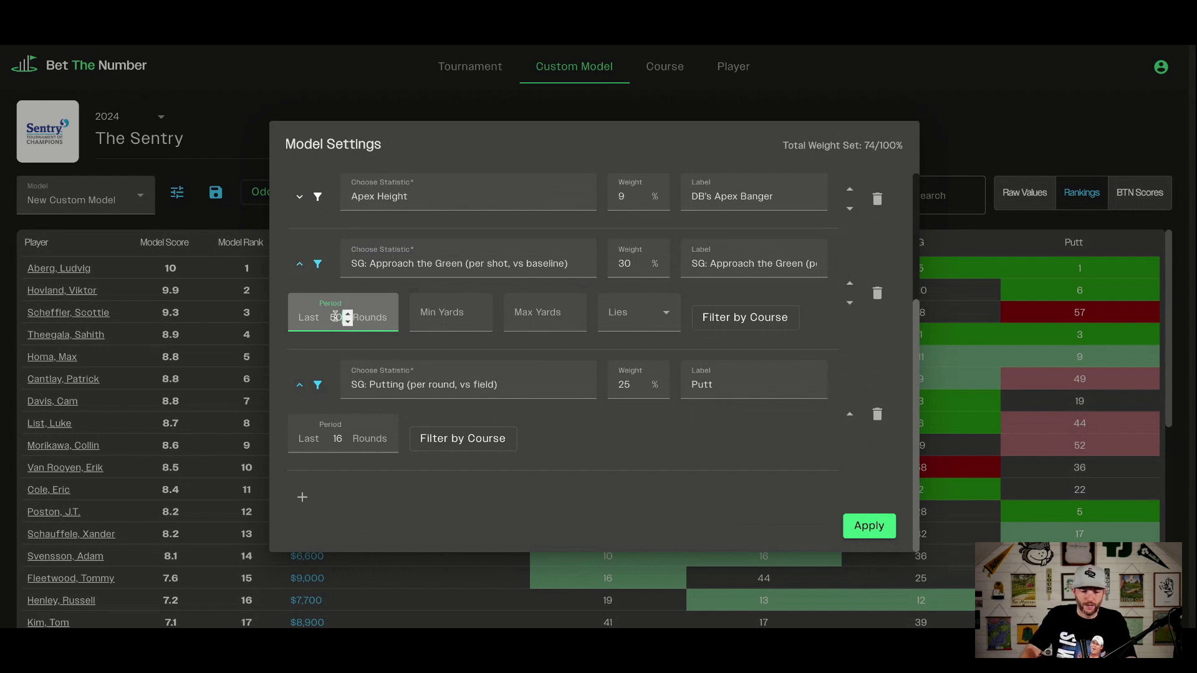
# Limit the approach column to shots from a minimum of 60 to a maximum of 147 yards
pyautogui.click(450, 316)
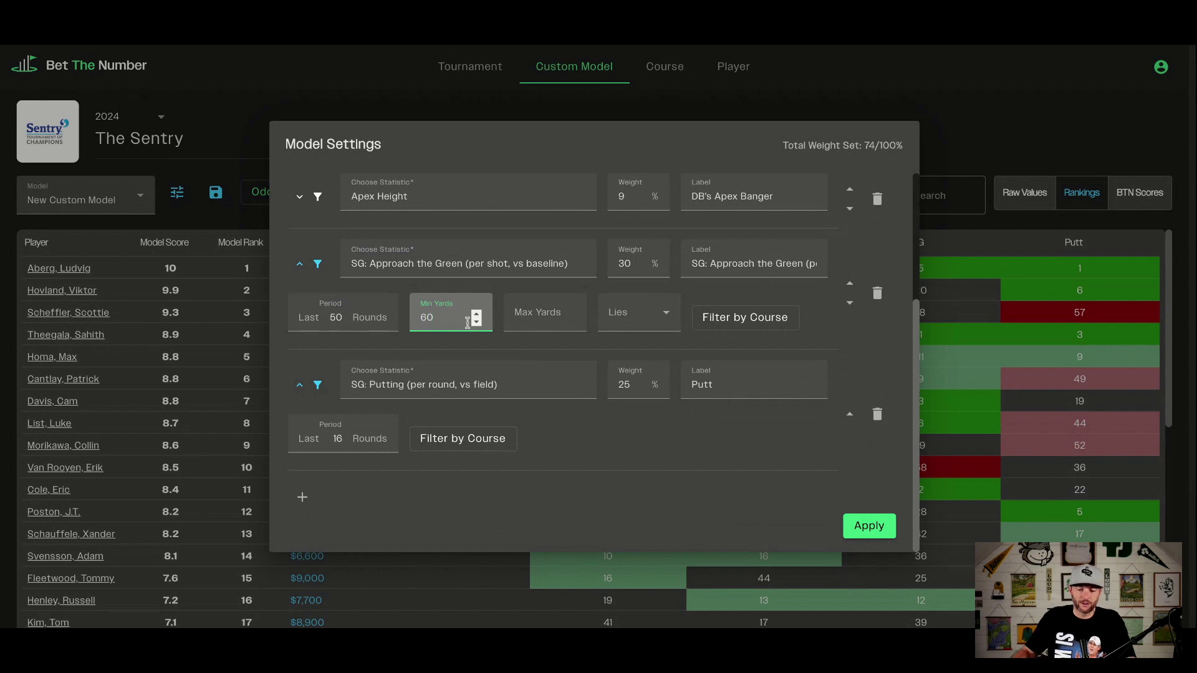
pyautogui.click(548, 318)
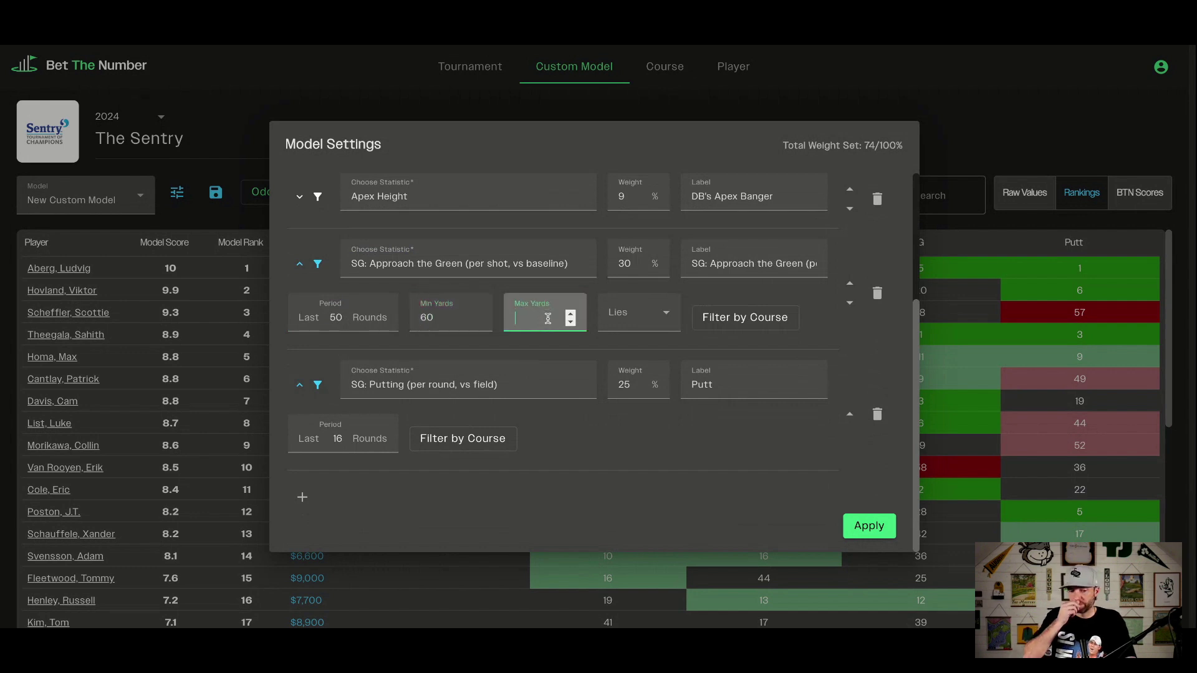
pyautogui.write('1')
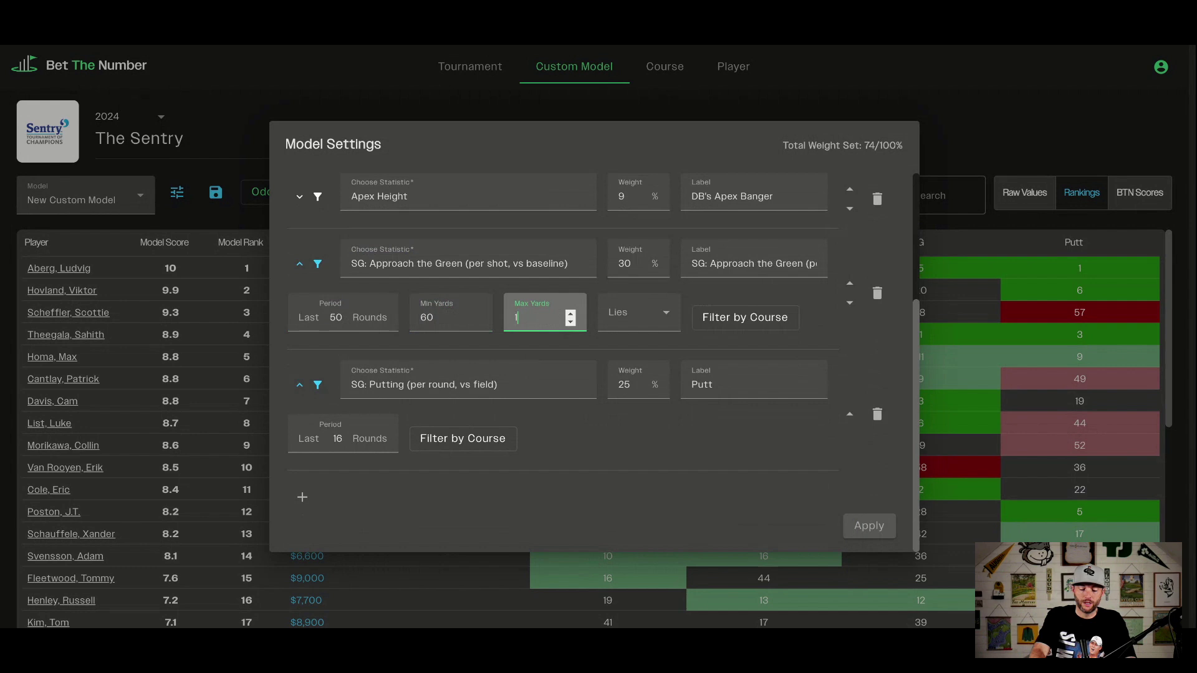
pyautogui.write('47')
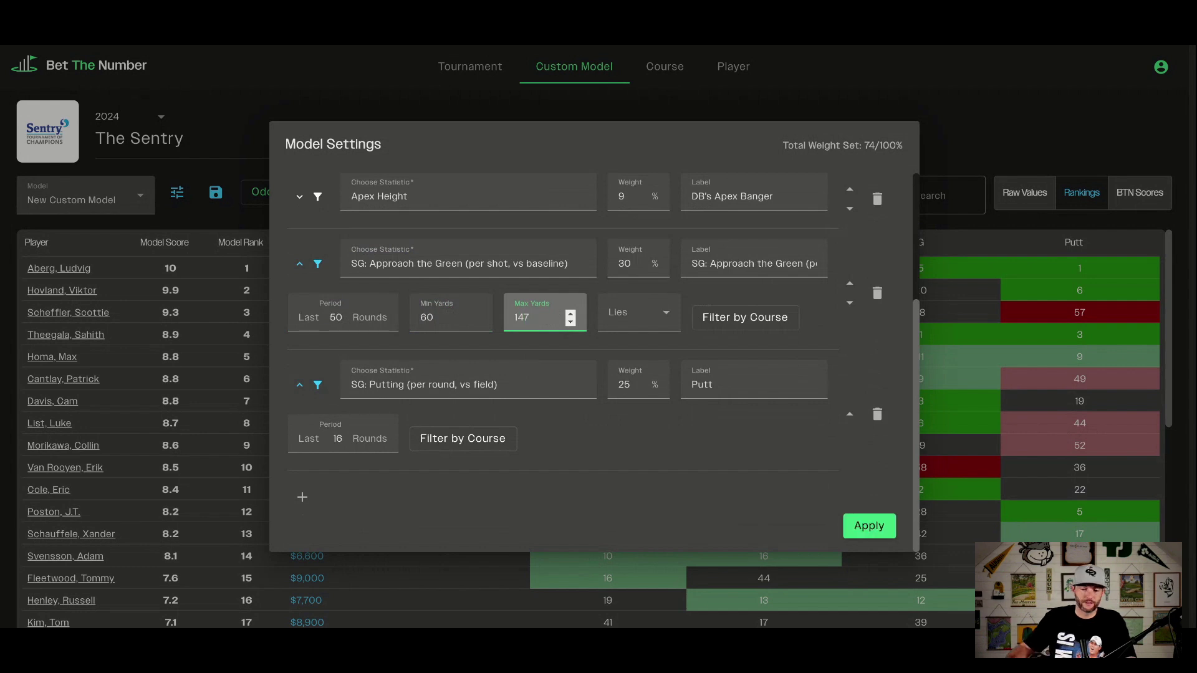
# Restrict the approach column's lies to Tee and Fairway
pyautogui.click(636, 322)
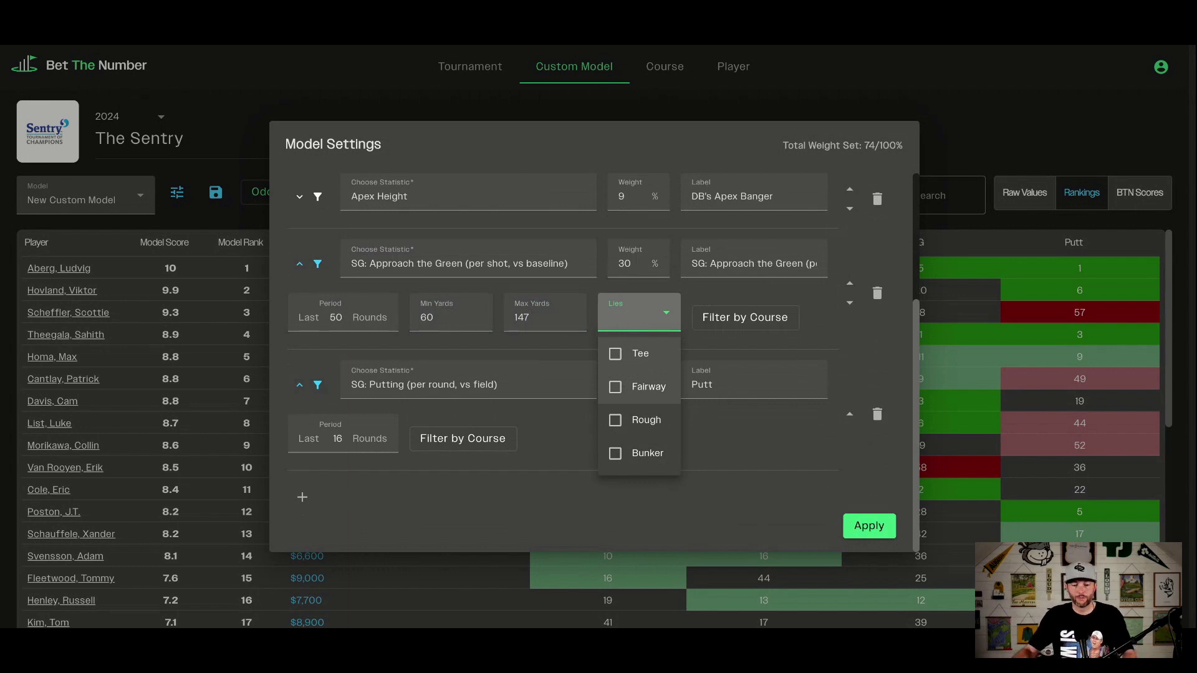
pyautogui.click(615, 387)
pyautogui.click(615, 355)
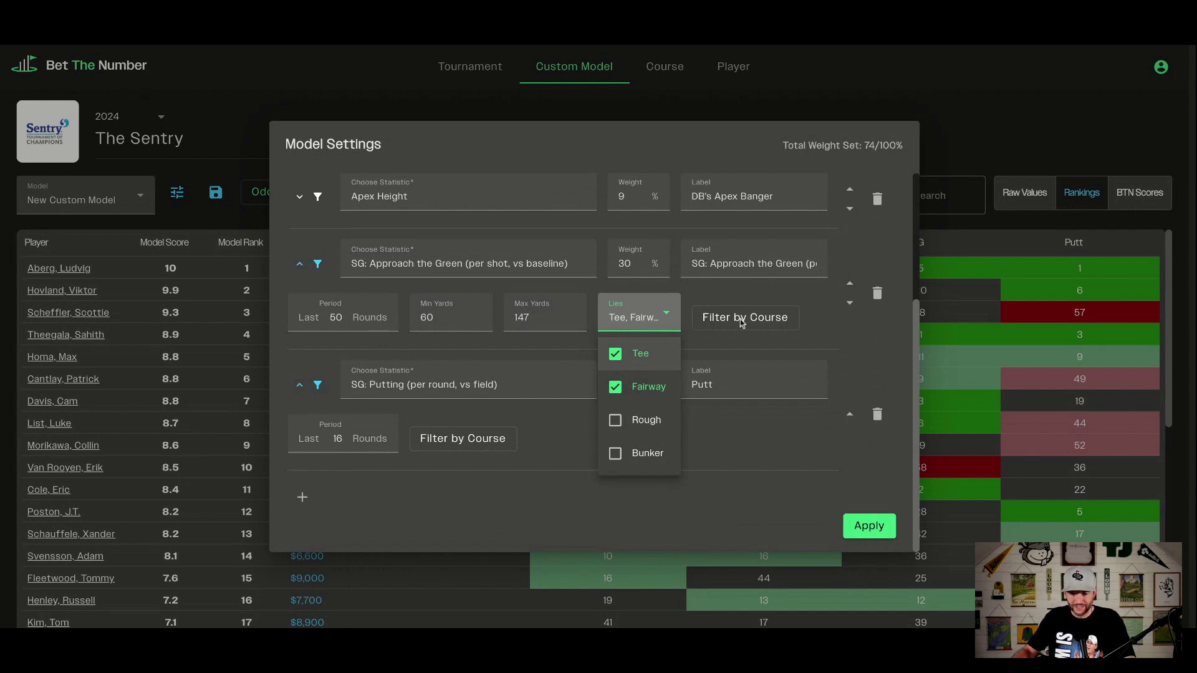
pyautogui.click(820, 326)
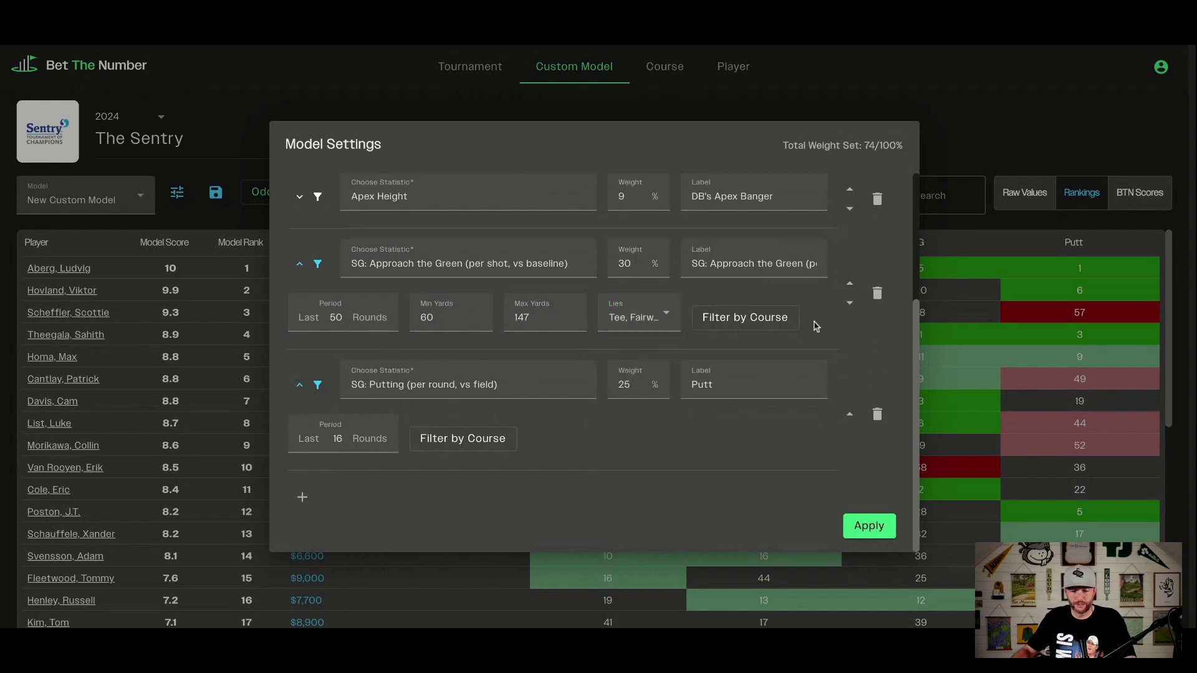
# Examine the course filter options for the approach column, then cancel the course filter
pyautogui.click(768, 320)
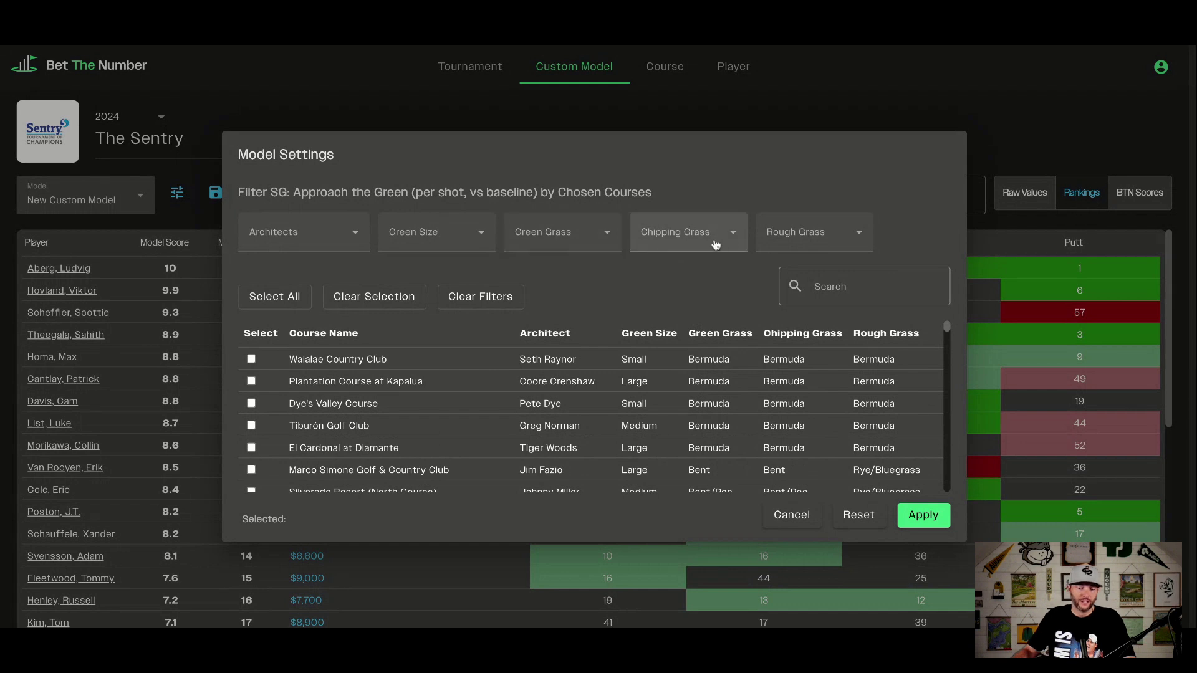
pyautogui.click(465, 244)
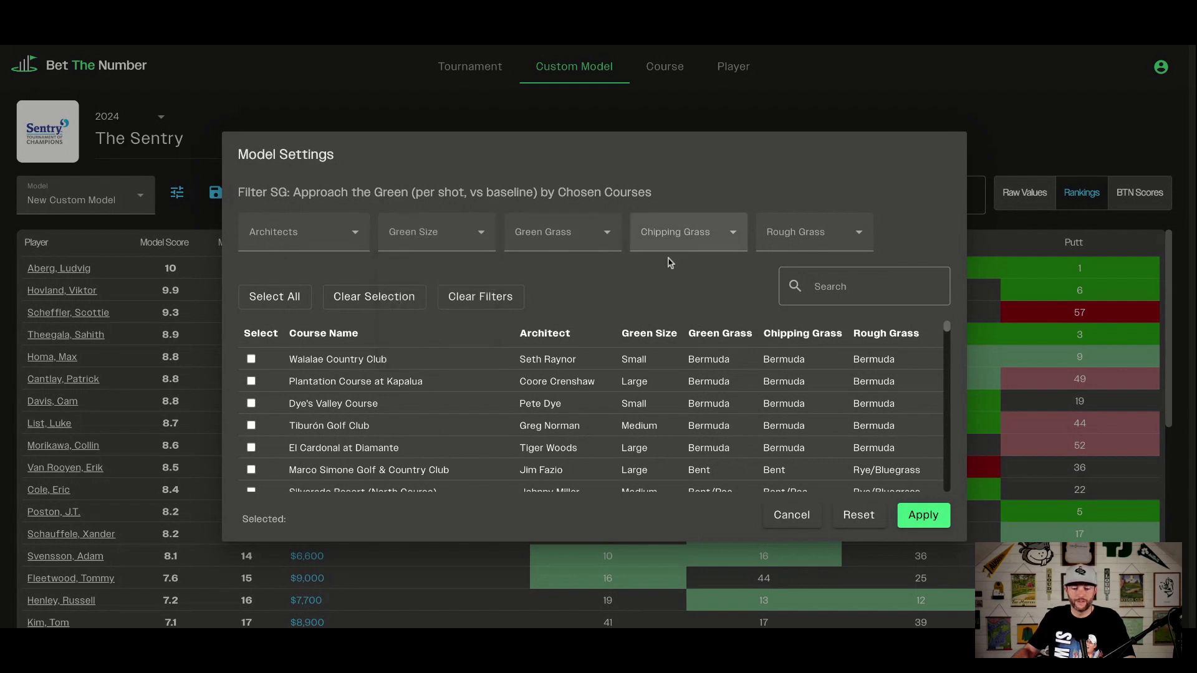
pyautogui.click(792, 516)
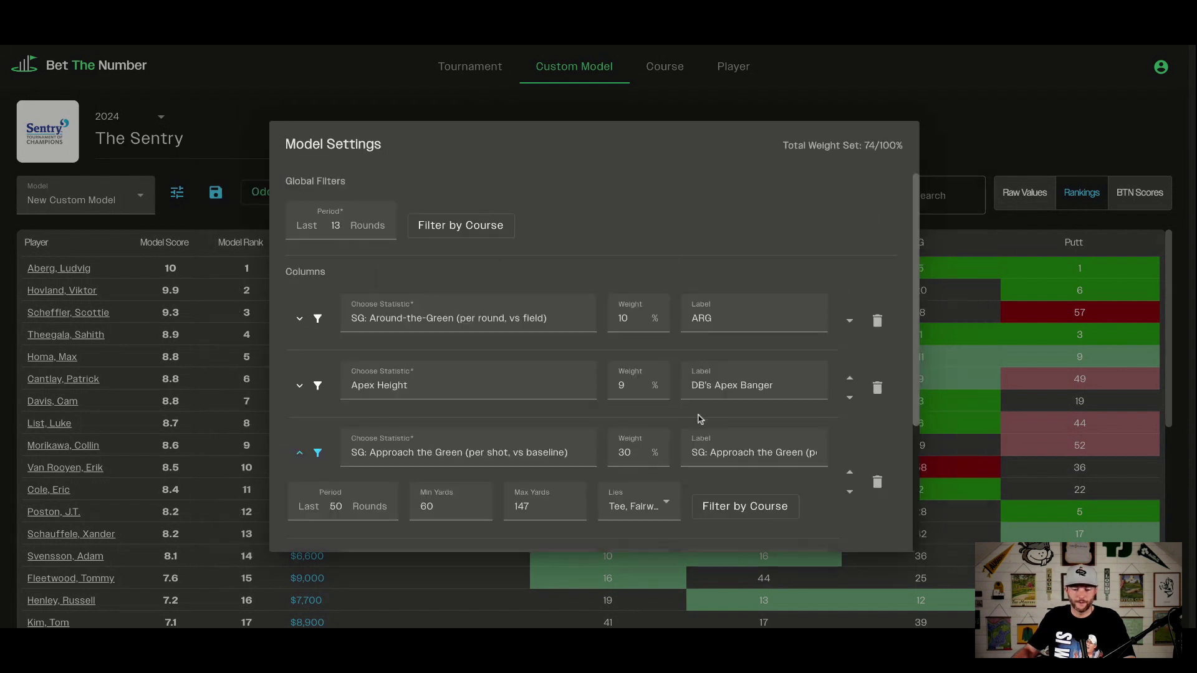
# Change the putting column's statistic to SG: Putting (per shot, vs baseline)
pyautogui.scroll(-2, 701, 418)
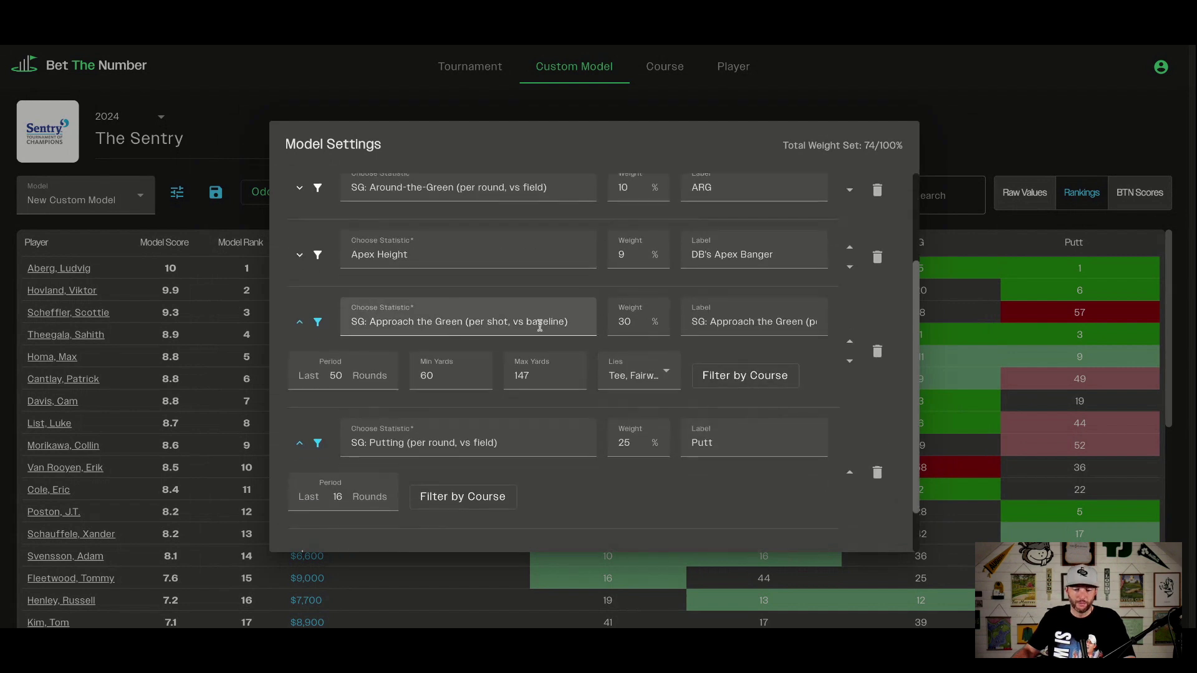
pyautogui.scroll(-1, 629, 340)
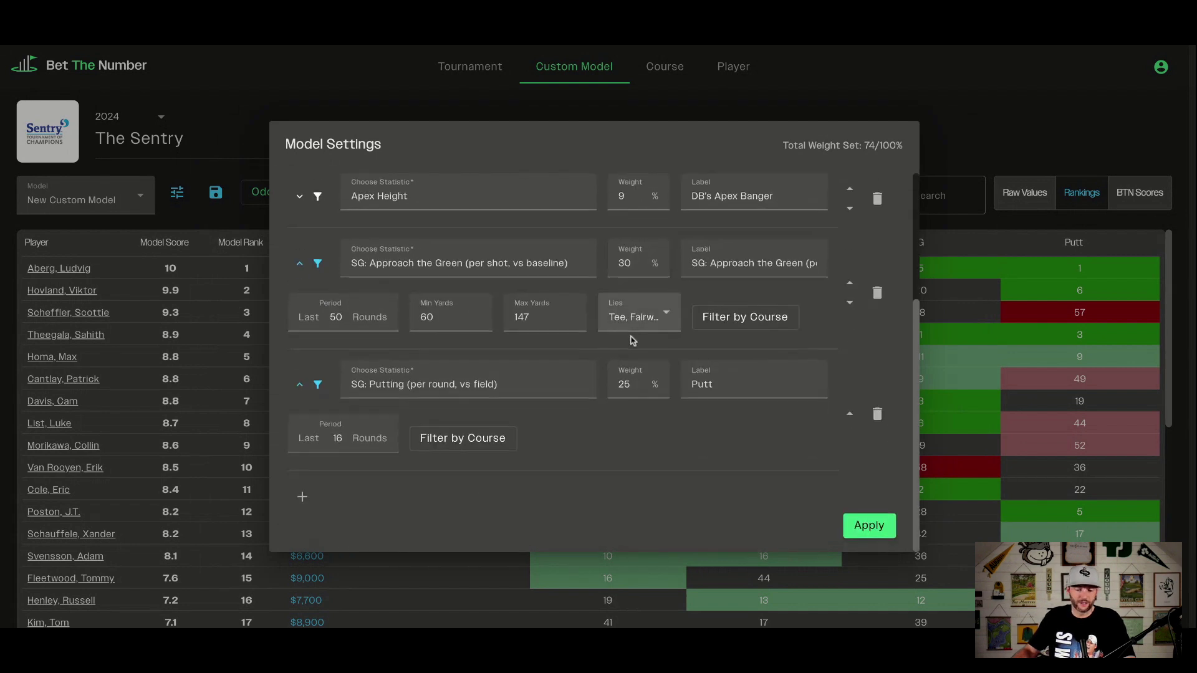
pyautogui.click(536, 383)
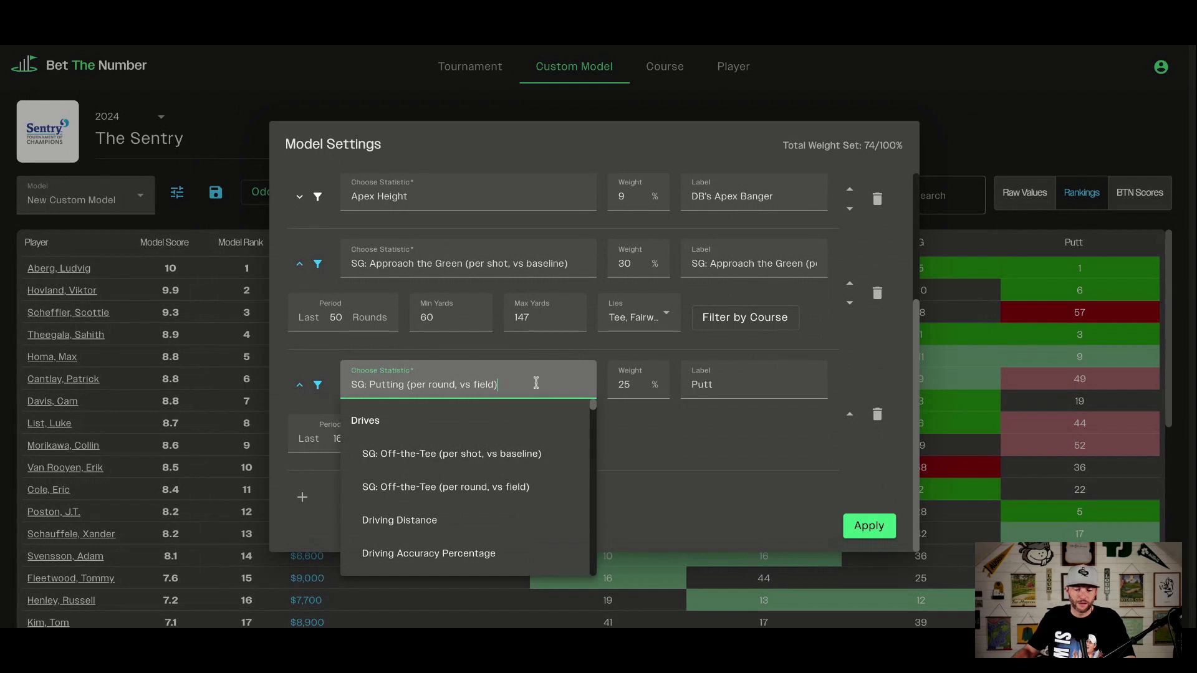
pyautogui.click(612, 412)
pyautogui.click(509, 383)
pyautogui.scroll(-10, 515, 449)
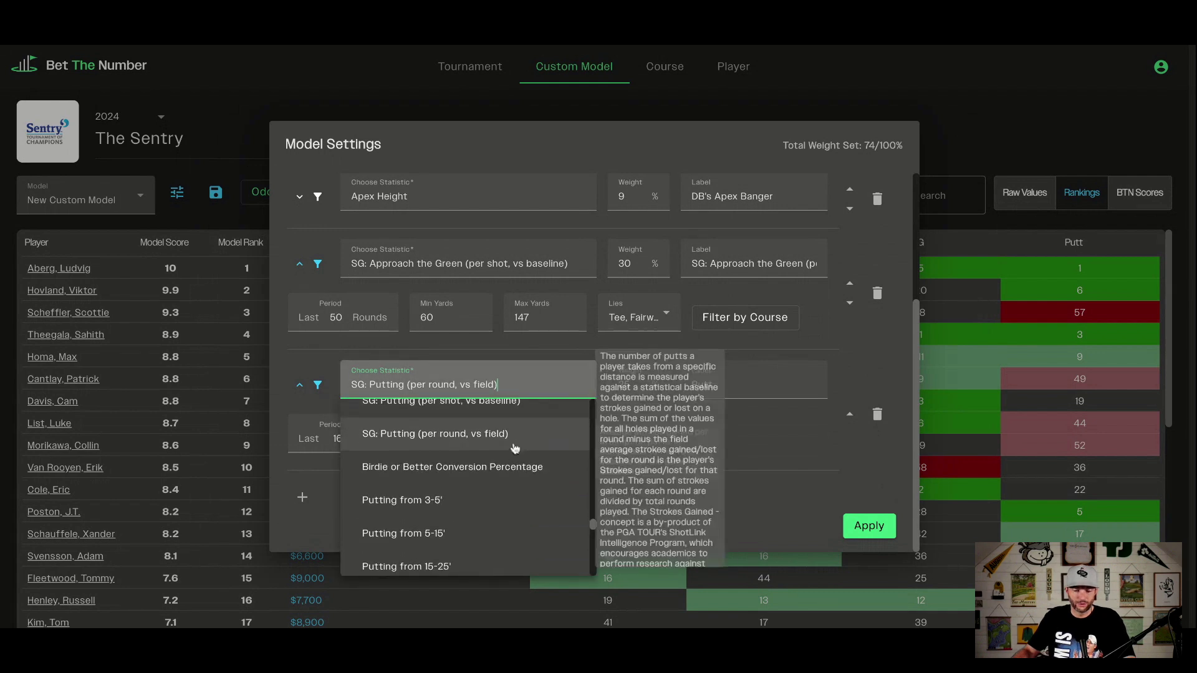
pyautogui.scroll(3, 515, 449)
pyautogui.scroll(-1, 492, 446)
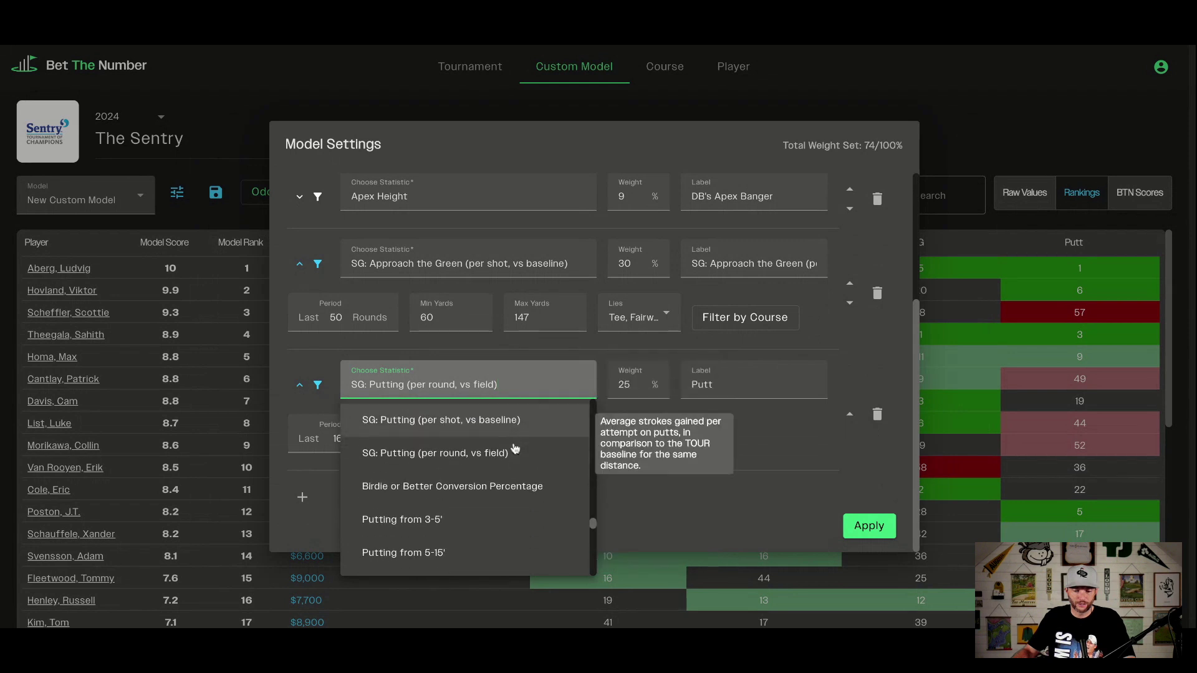
pyautogui.click(470, 424)
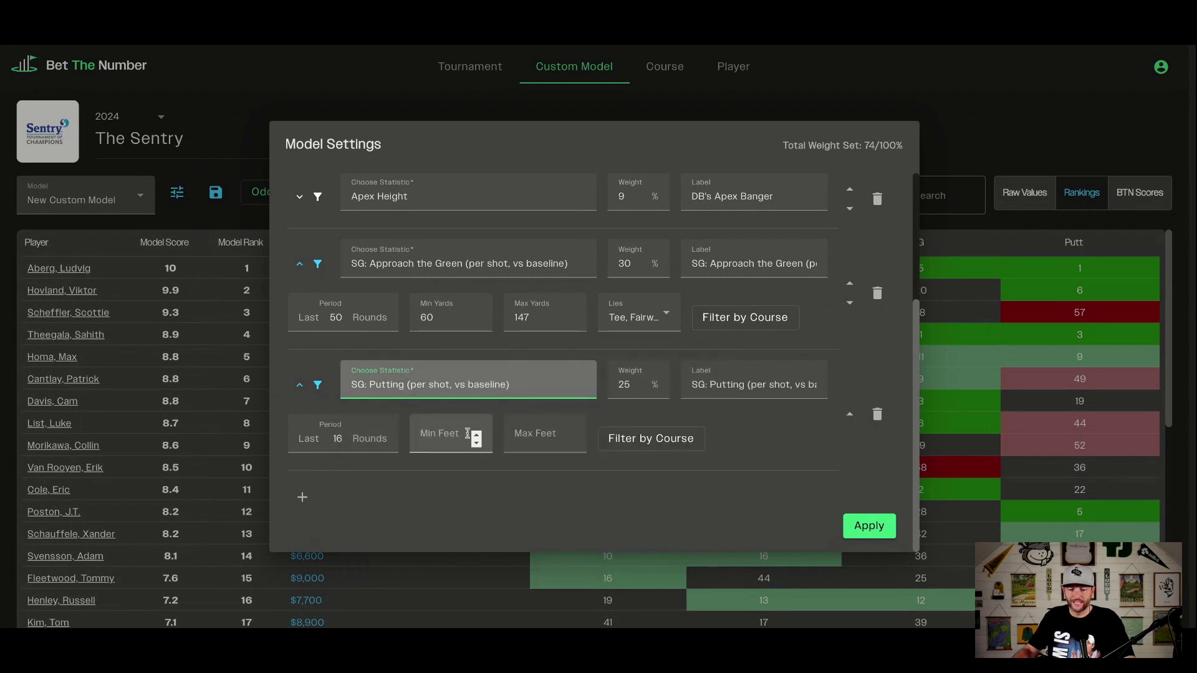
# Set the putting column's period to the last 20 rounds and limit putts to a minimum of 7 and maximum of 20 feet
pyautogui.doubleClick(334, 443)
pyautogui.write('12')
pyautogui.click(458, 437)
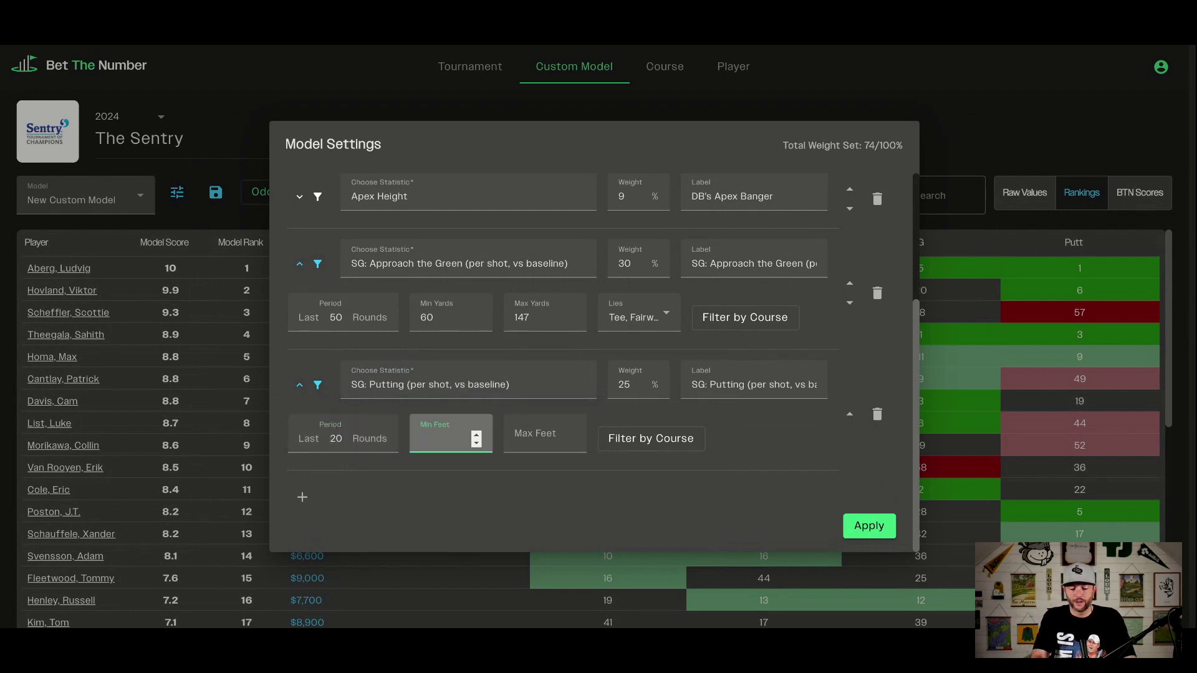
pyautogui.click(547, 436)
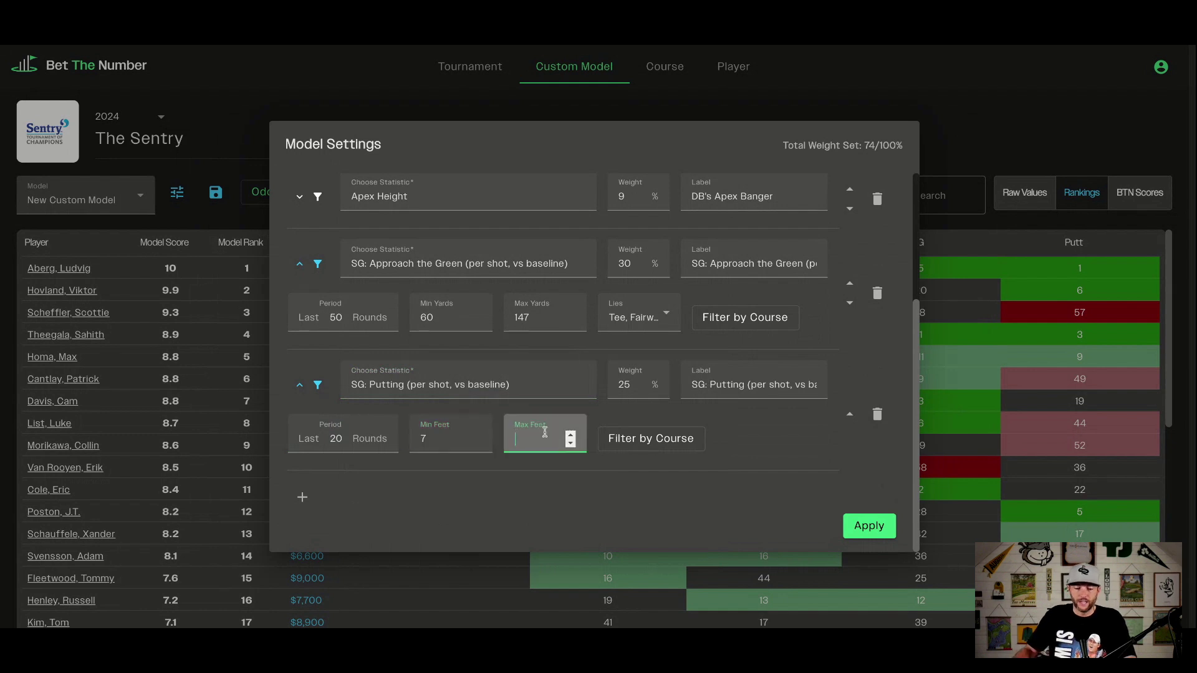
pyautogui.write('20')
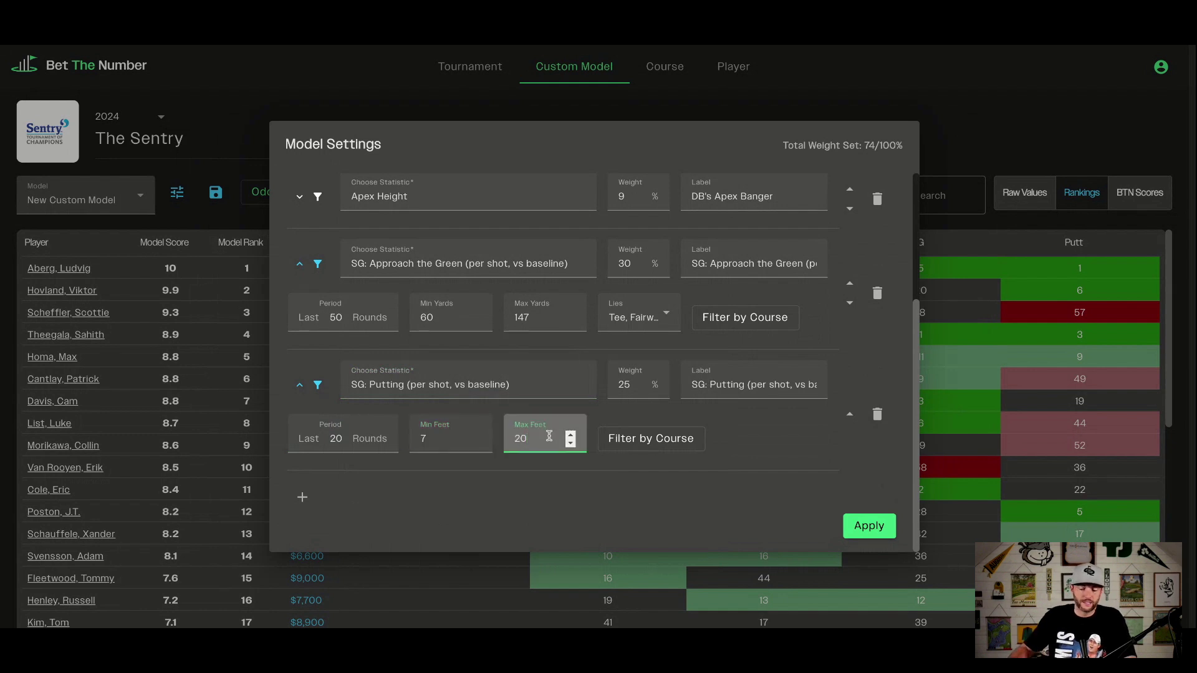
pyautogui.click(780, 430)
# Filter the putting column to all courses with Bermuda green grass
pyautogui.click(651, 438)
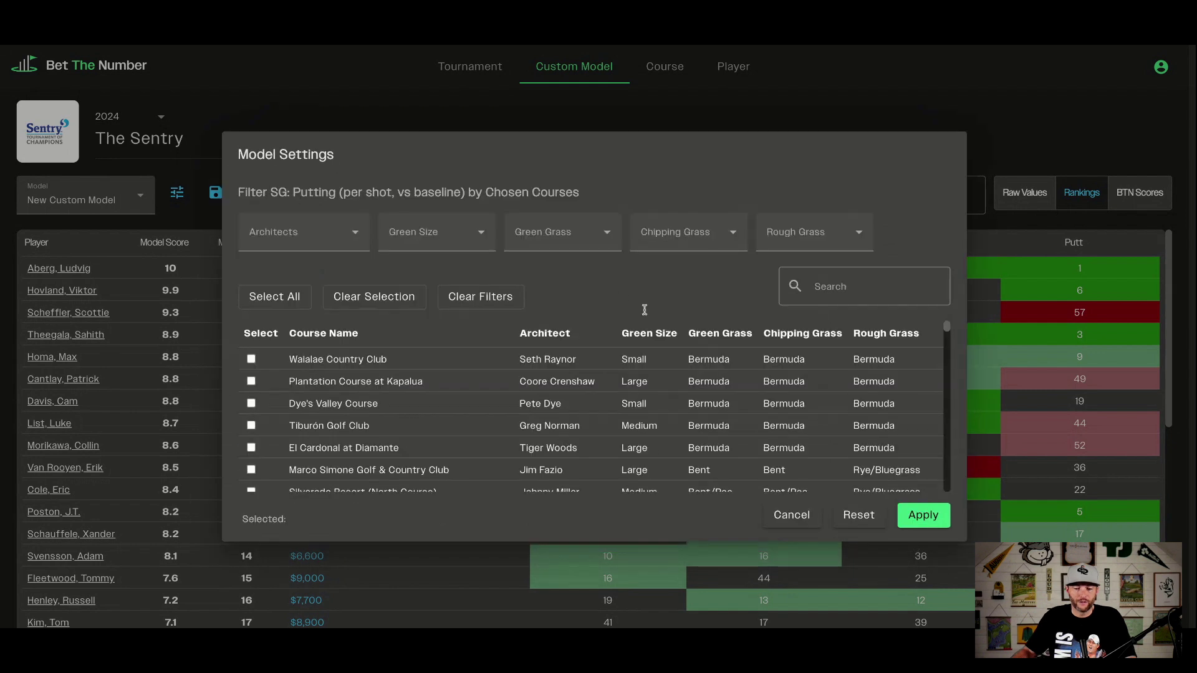
pyautogui.click(570, 234)
pyautogui.click(529, 275)
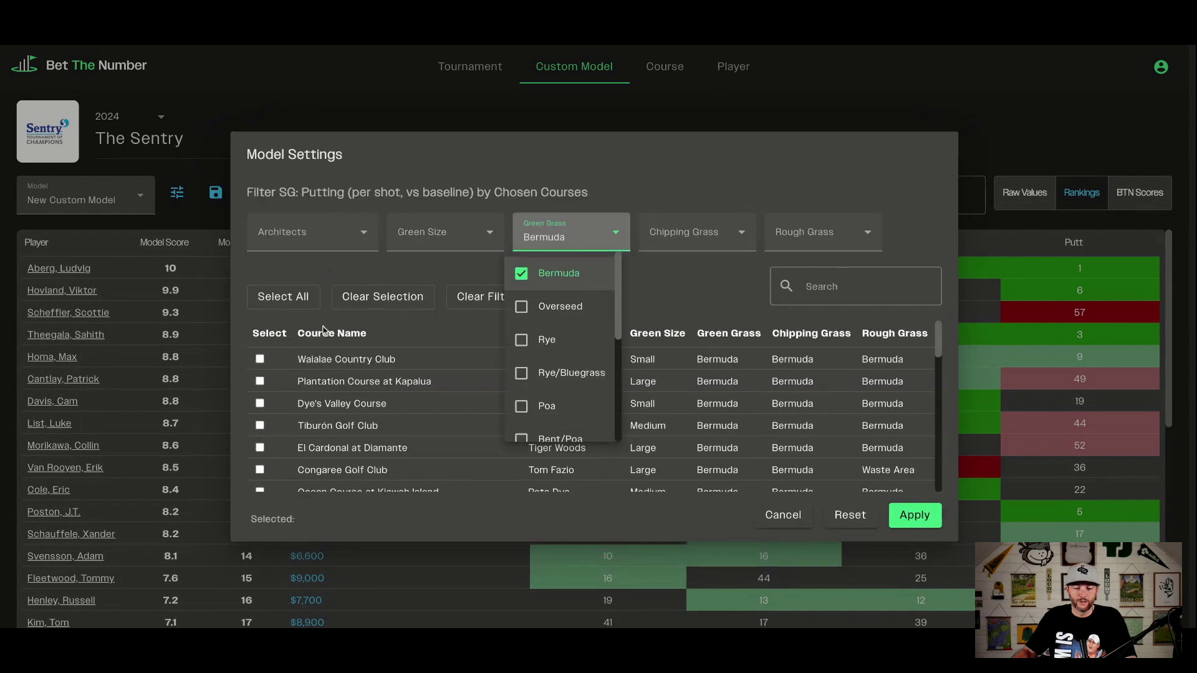
pyautogui.click(268, 298)
pyautogui.click(268, 298)
pyautogui.click(926, 527)
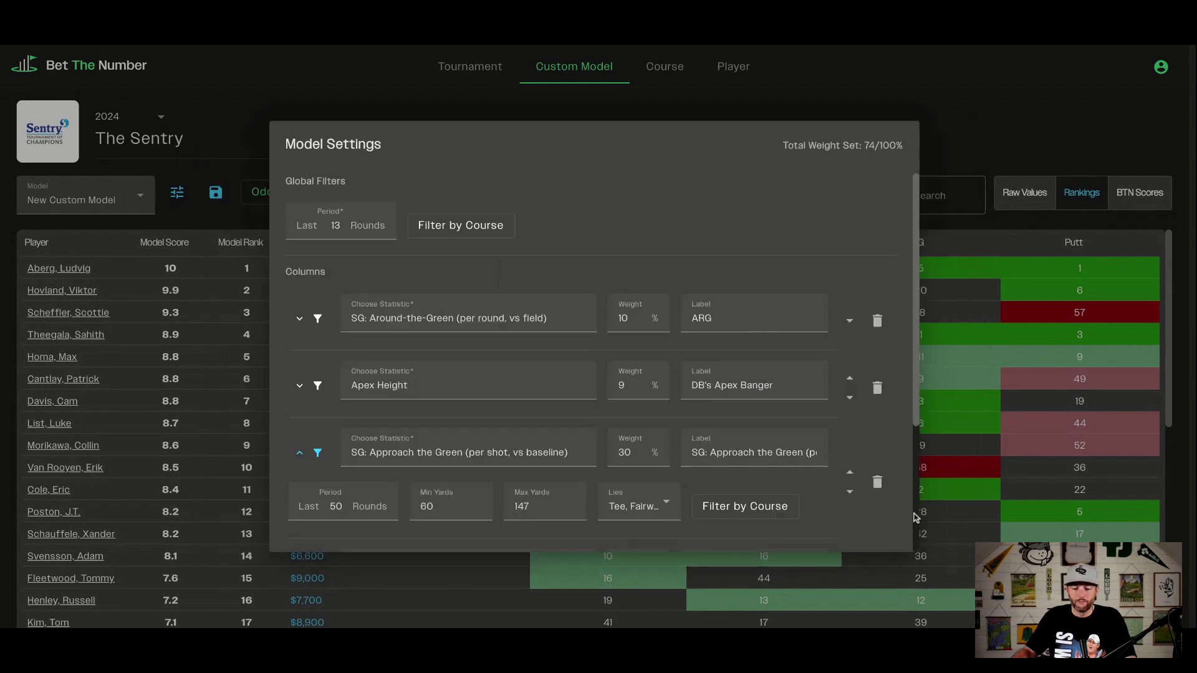
# Add a new column to the model with the statistic SG: Around-the-Green (per shot, vs baseline)
pyautogui.scroll(-1, 736, 462)
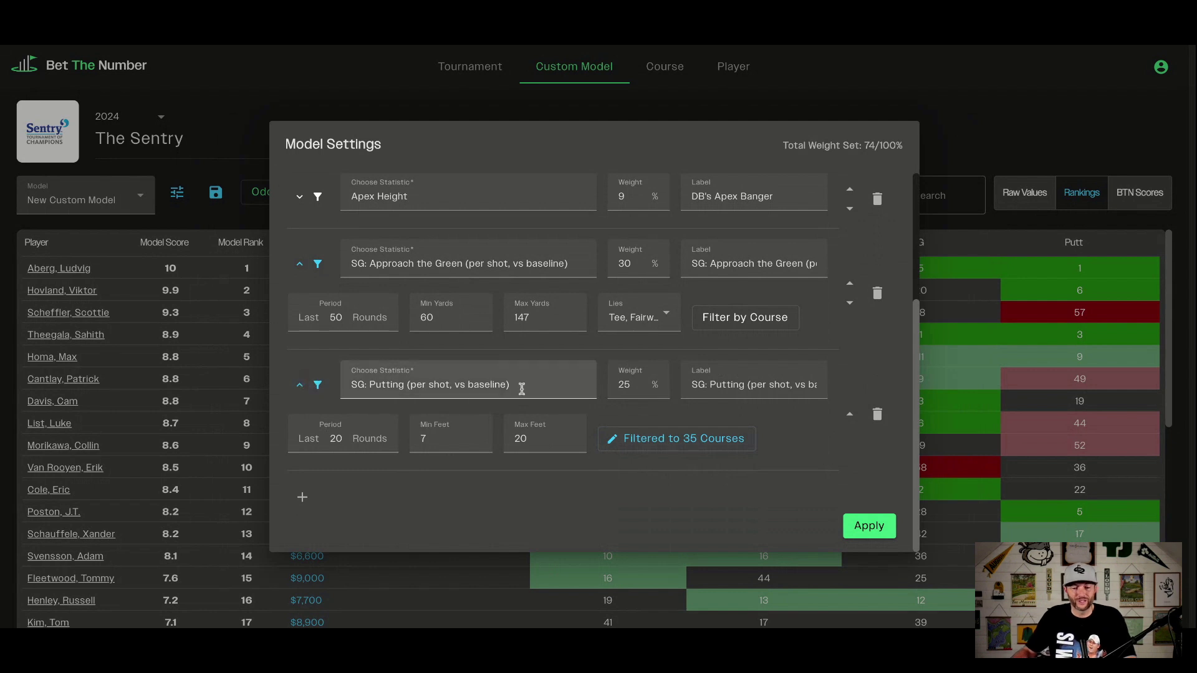
pyautogui.scroll(3, 522, 388)
pyautogui.scroll(-3, 522, 393)
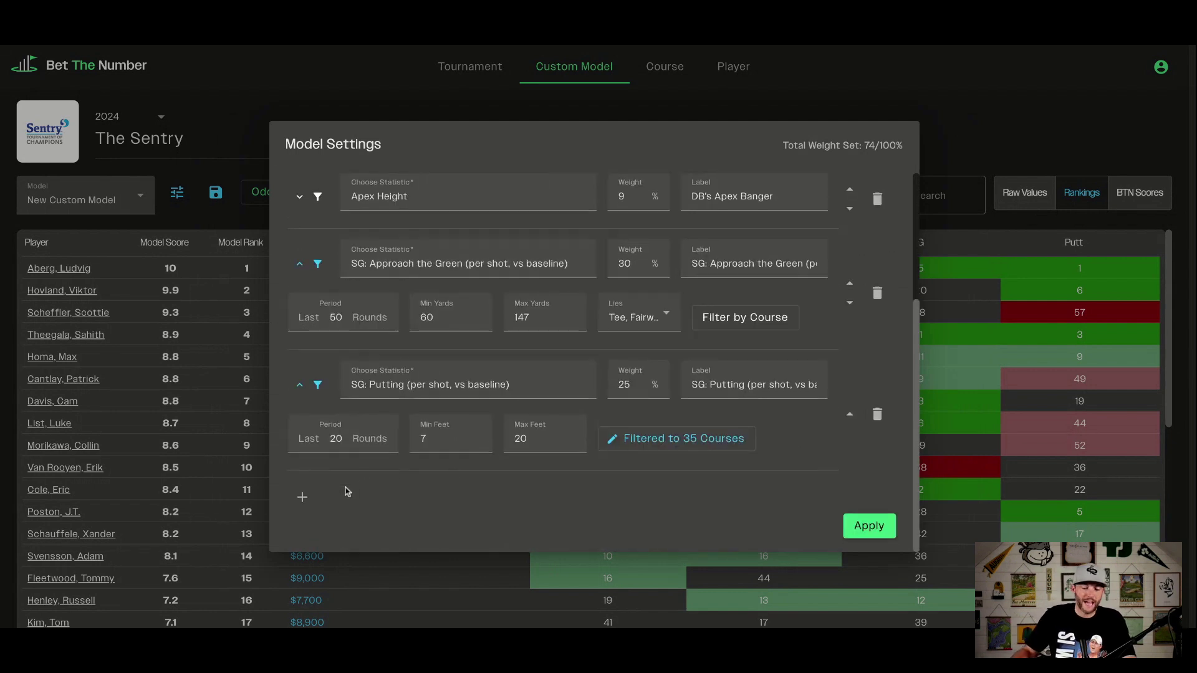
pyautogui.click(303, 497)
pyautogui.scroll(-1, 521, 430)
pyautogui.click(485, 432)
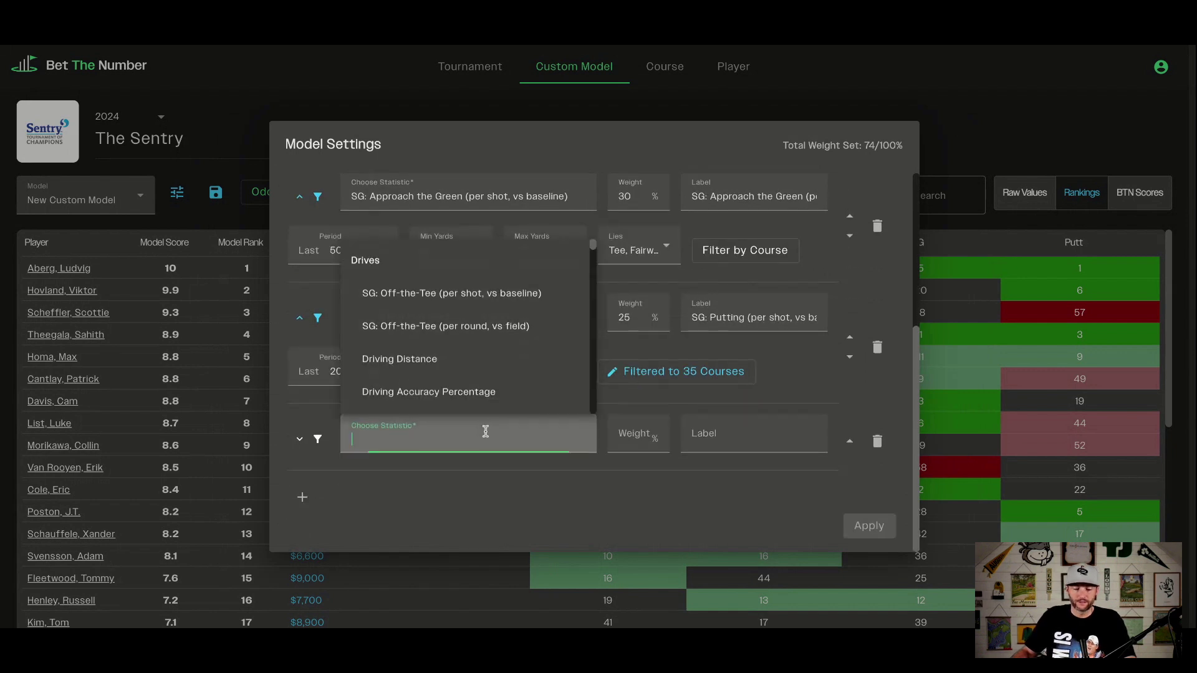
pyautogui.scroll(-10, 477, 370)
pyautogui.scroll(-12, 477, 370)
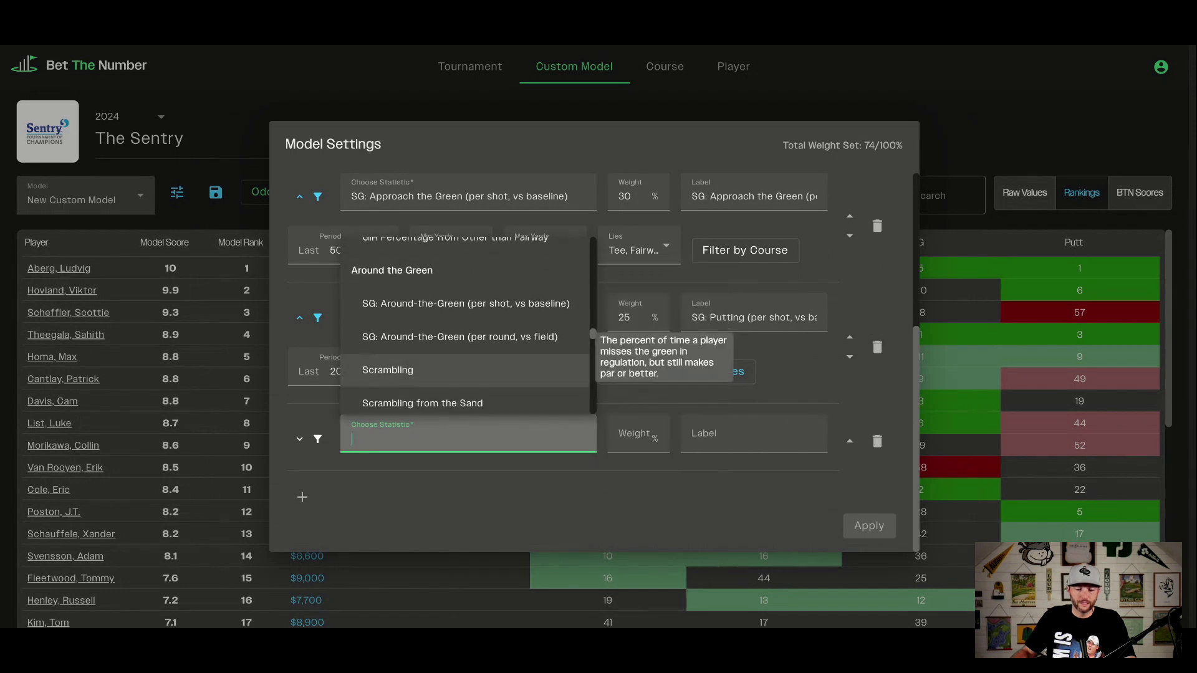
pyautogui.click(467, 304)
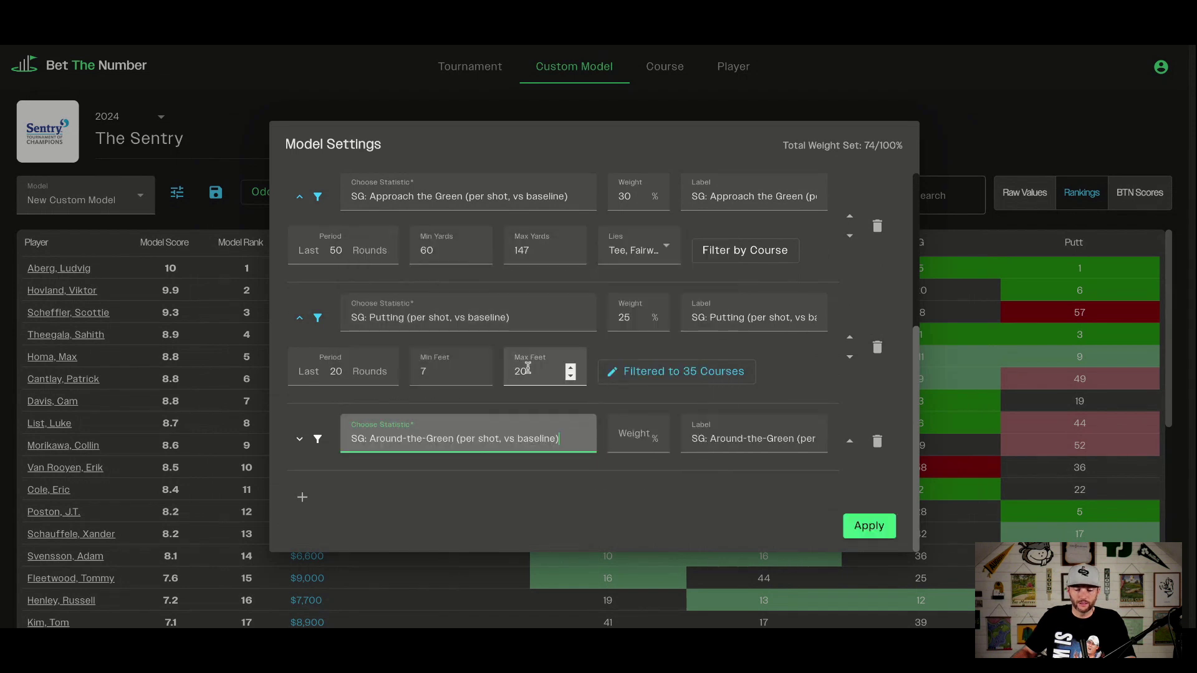
# Set the new around-the-green column's period to the last 75 rounds and its weight to 10%
pyautogui.click(299, 440)
pyautogui.scroll(-1, 336, 439)
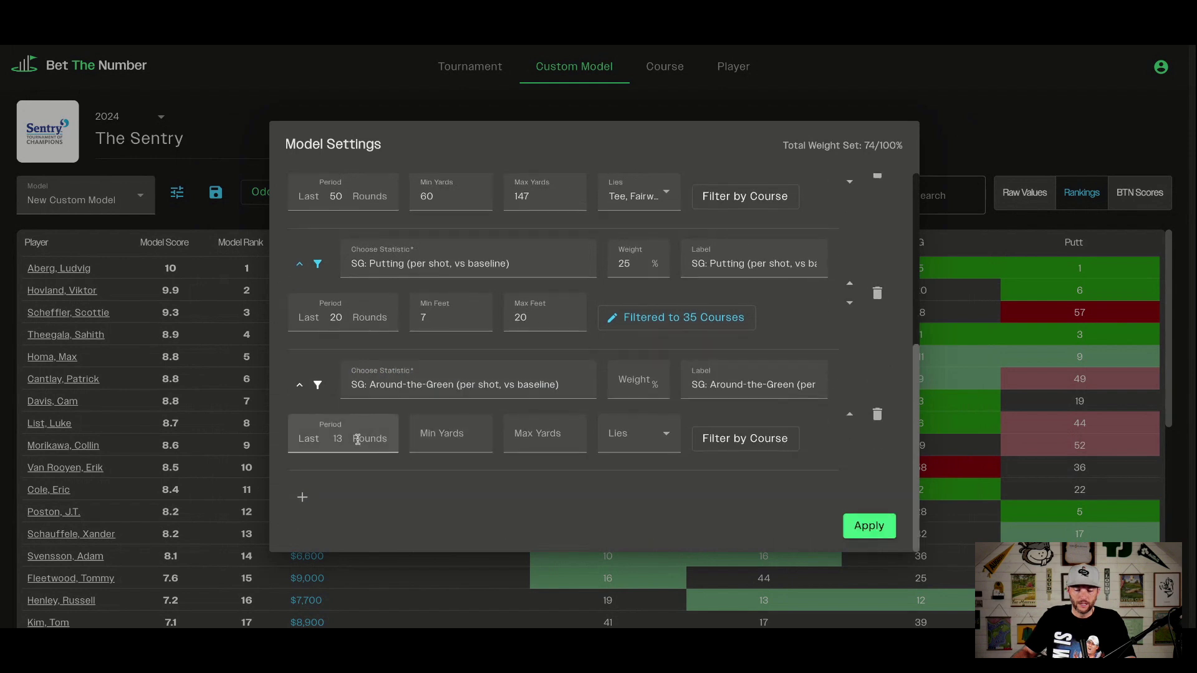
pyautogui.click(338, 440)
pyautogui.write('13')
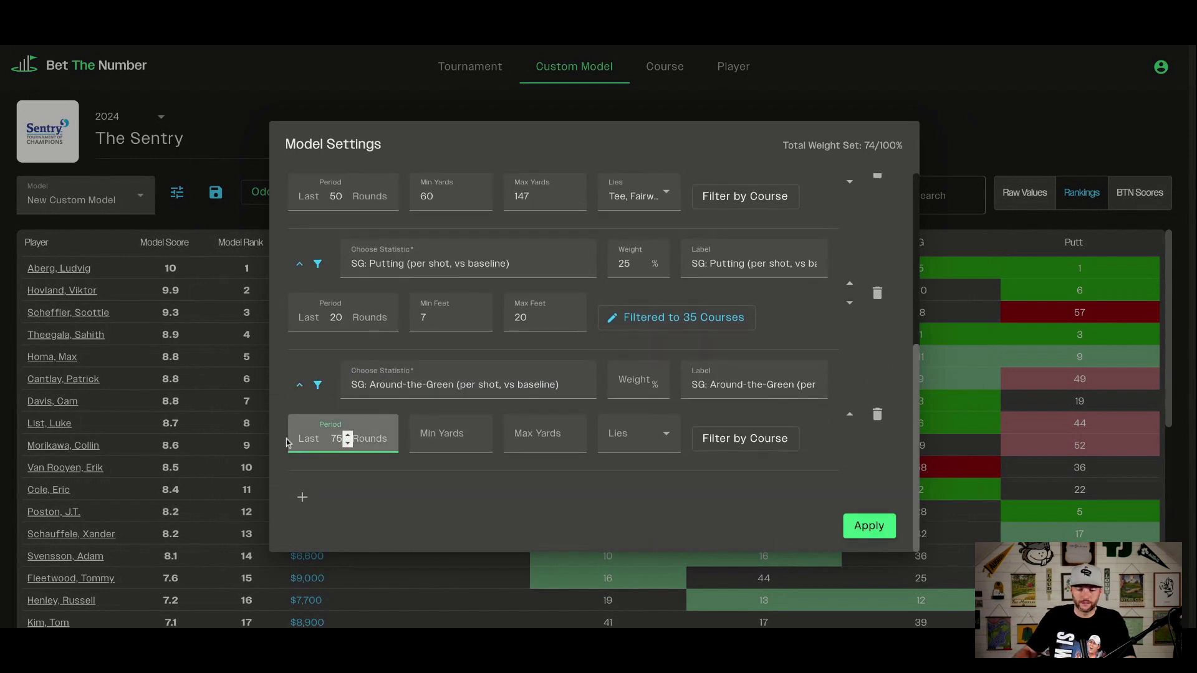
pyautogui.click(636, 386)
pyautogui.write('10')
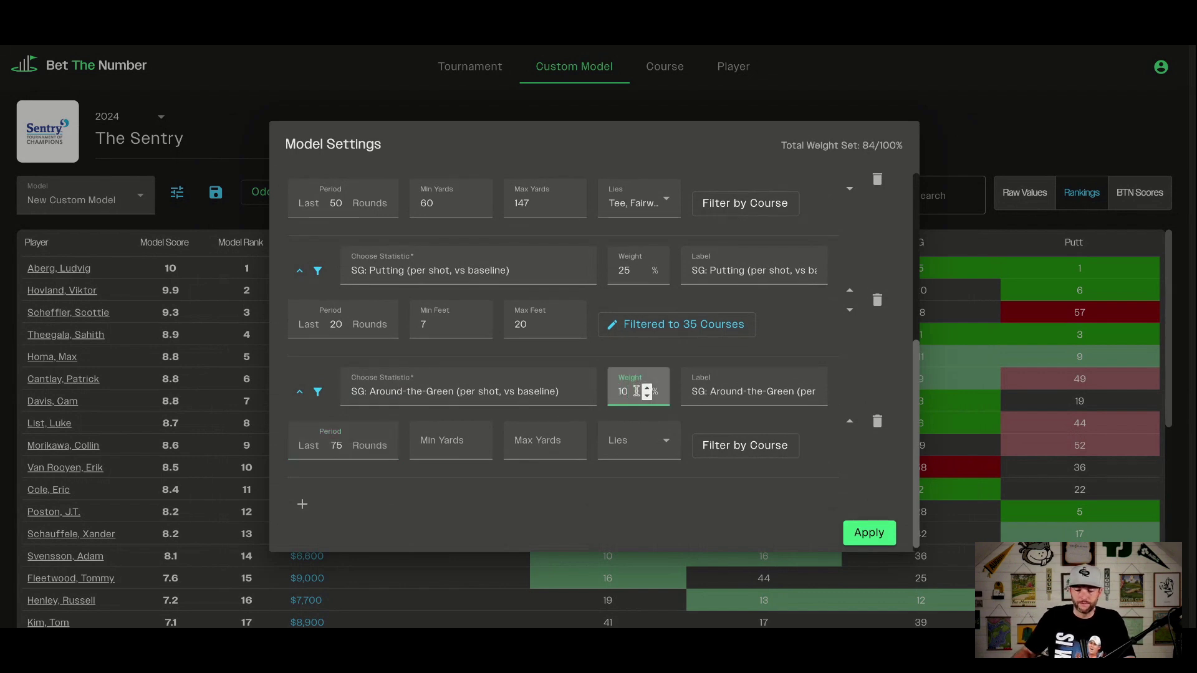
# Limit the new around-the-green column to Fairway lies from a minimum of 6 to a maximum of 30 yards
pyautogui.click(451, 448)
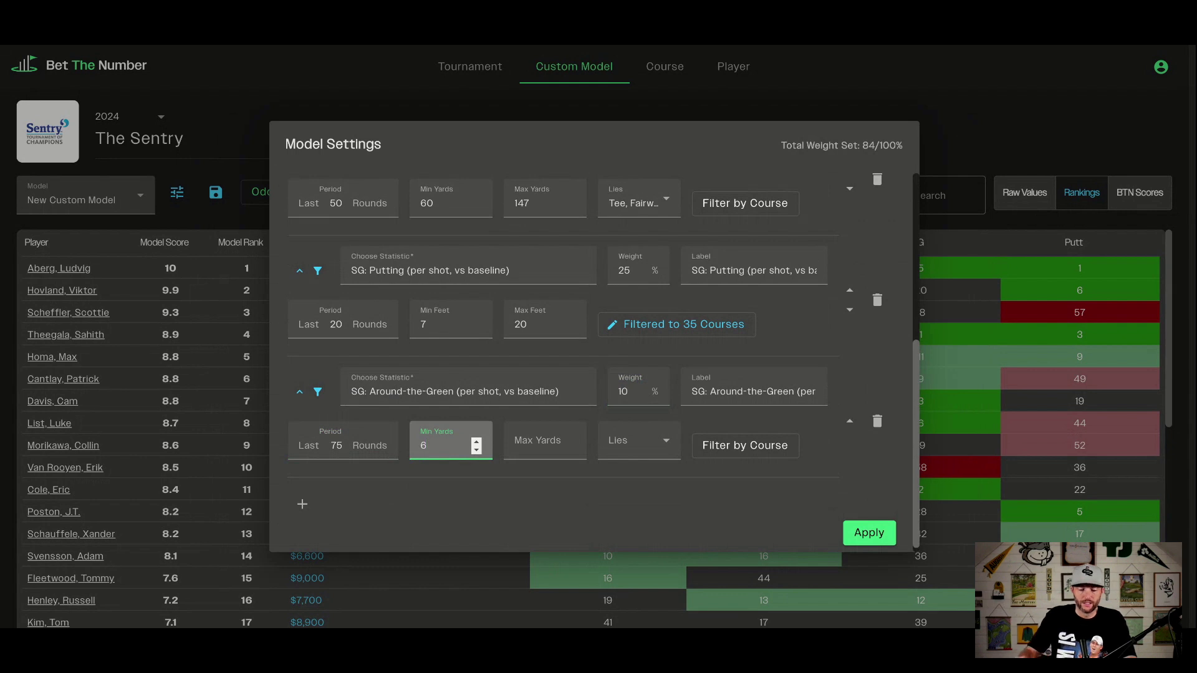
pyautogui.click(539, 444)
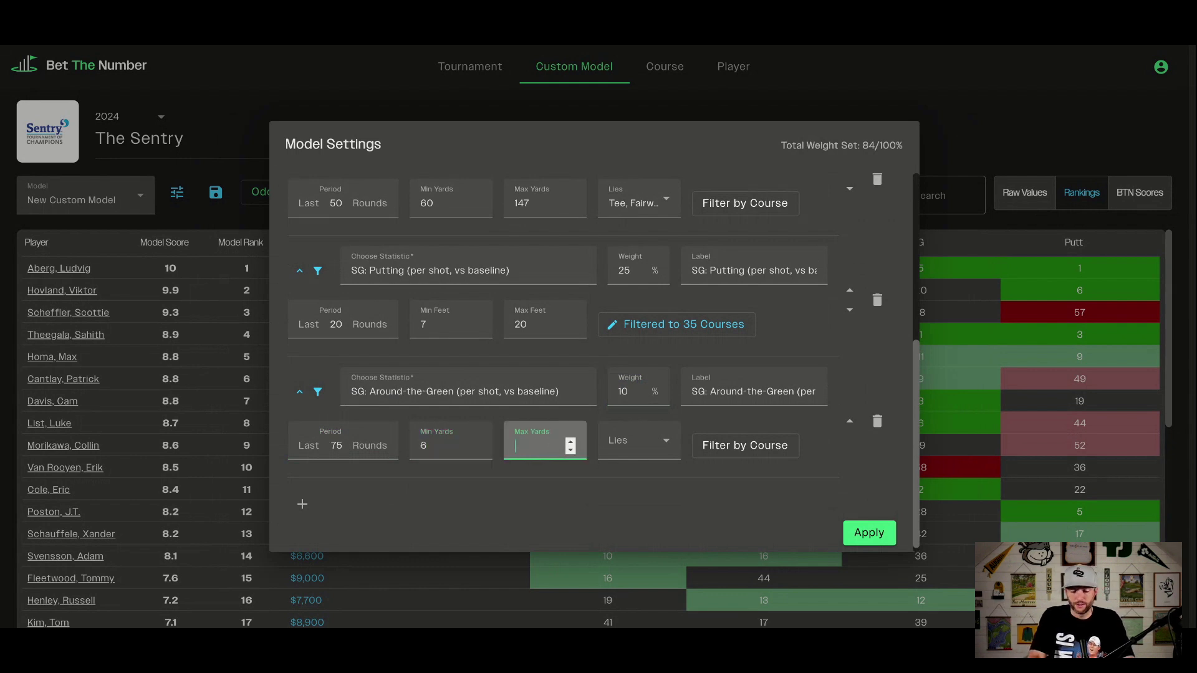
pyautogui.click(630, 446)
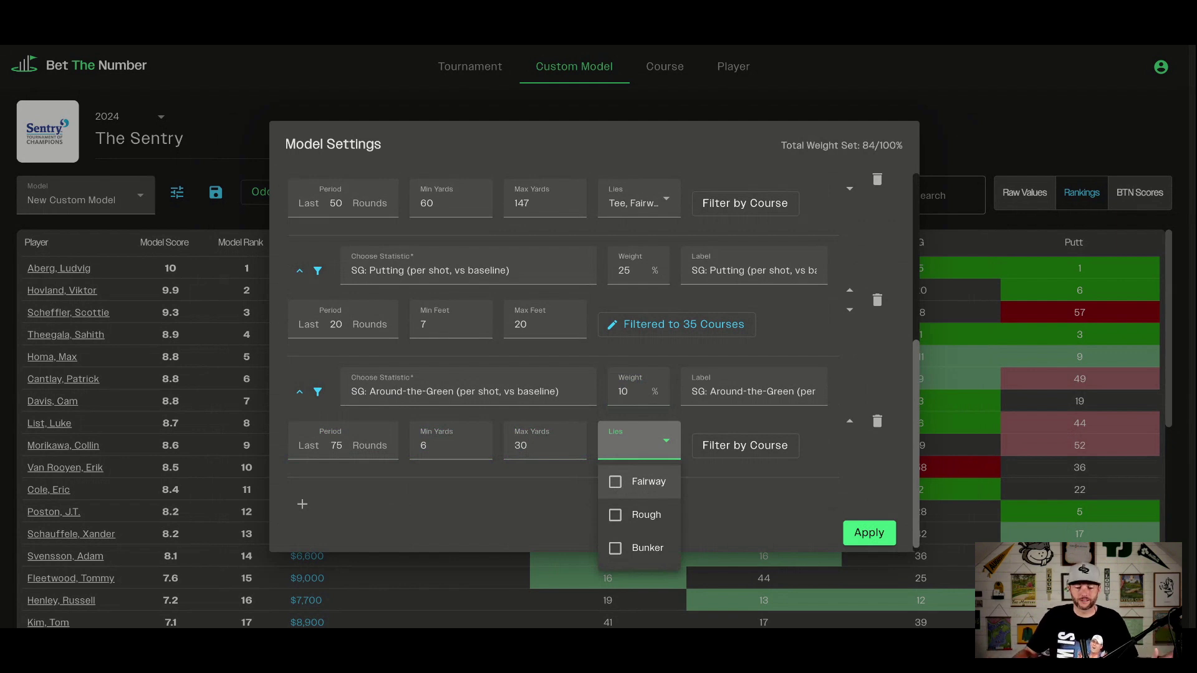
pyautogui.click(616, 485)
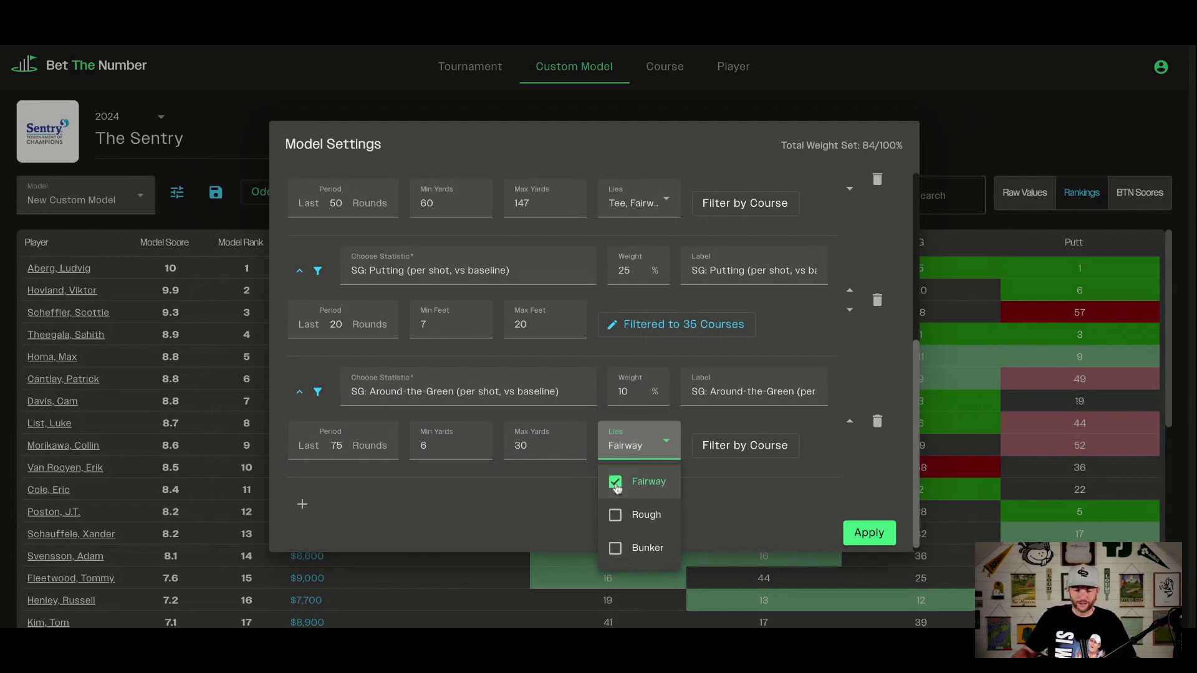
pyautogui.click(763, 445)
# Narrow the new around-the-green column's course list to Bermuda chipping grass
pyautogui.click(762, 446)
pyautogui.scroll(-5, 486, 424)
pyautogui.scroll(5, 486, 424)
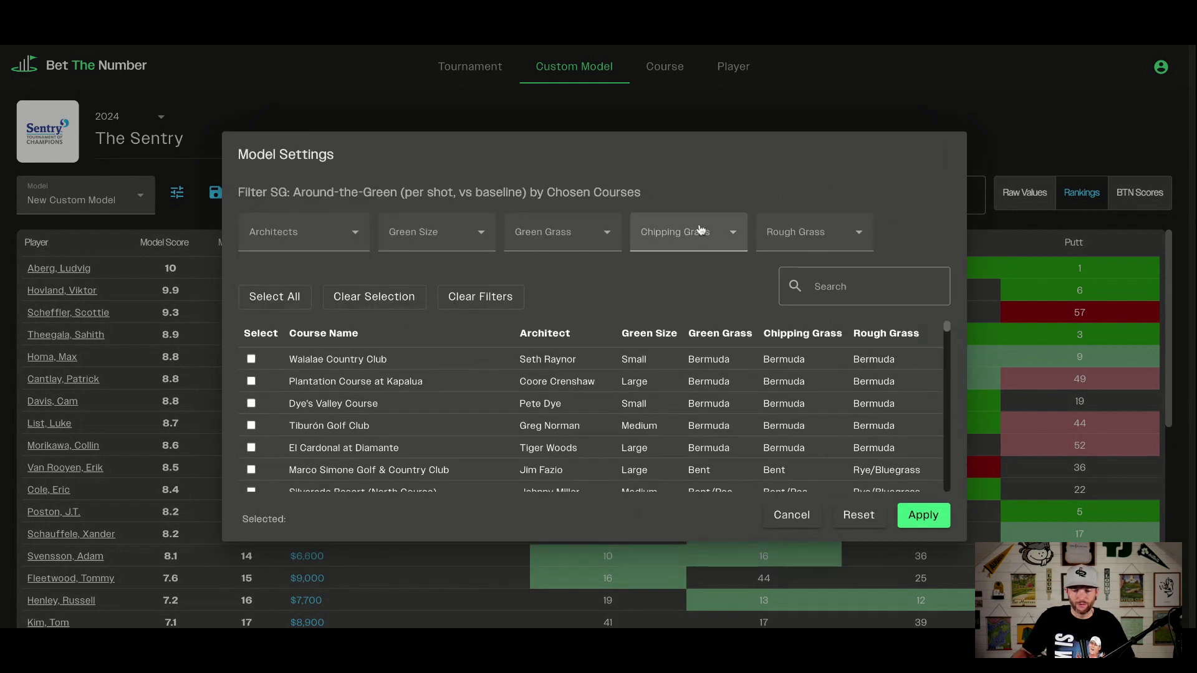
pyautogui.click(579, 235)
pyautogui.click(712, 239)
pyautogui.click(706, 240)
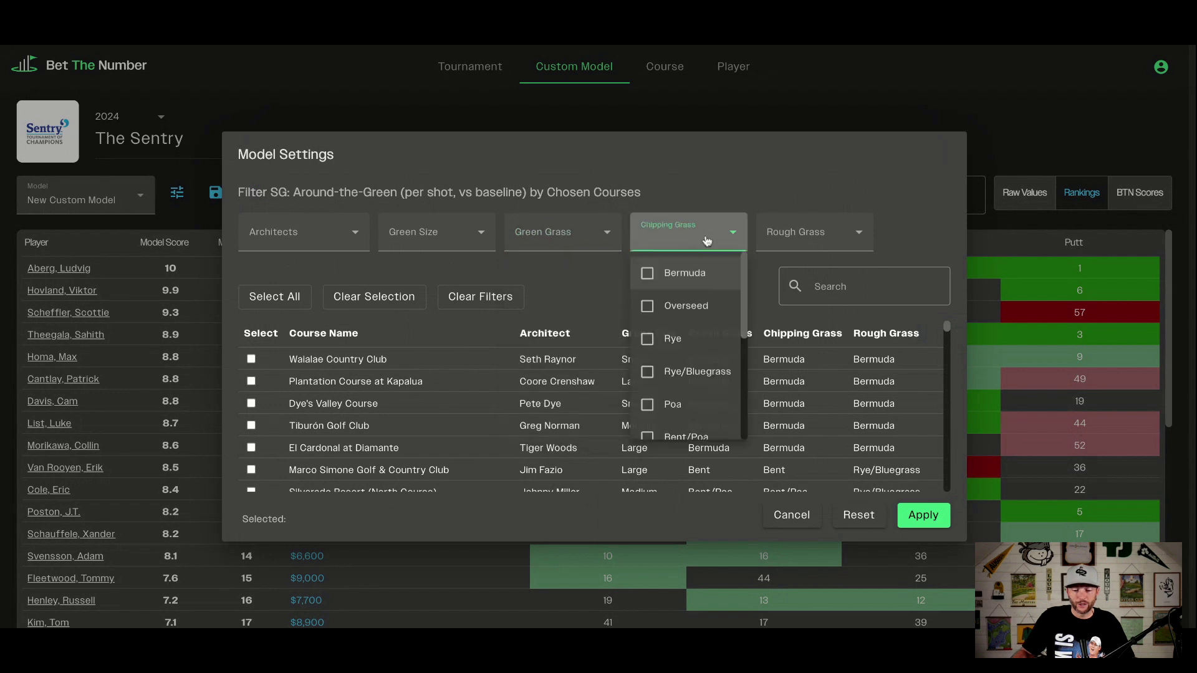
pyautogui.click(648, 275)
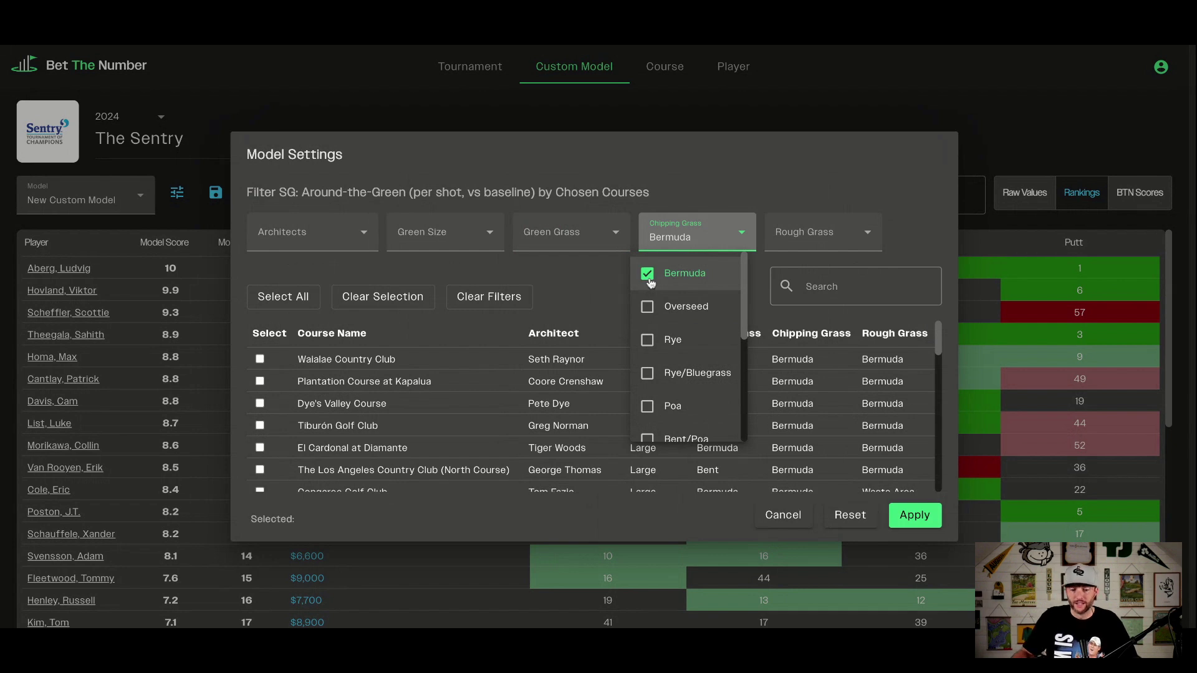
pyautogui.click(838, 246)
pyautogui.click(824, 246)
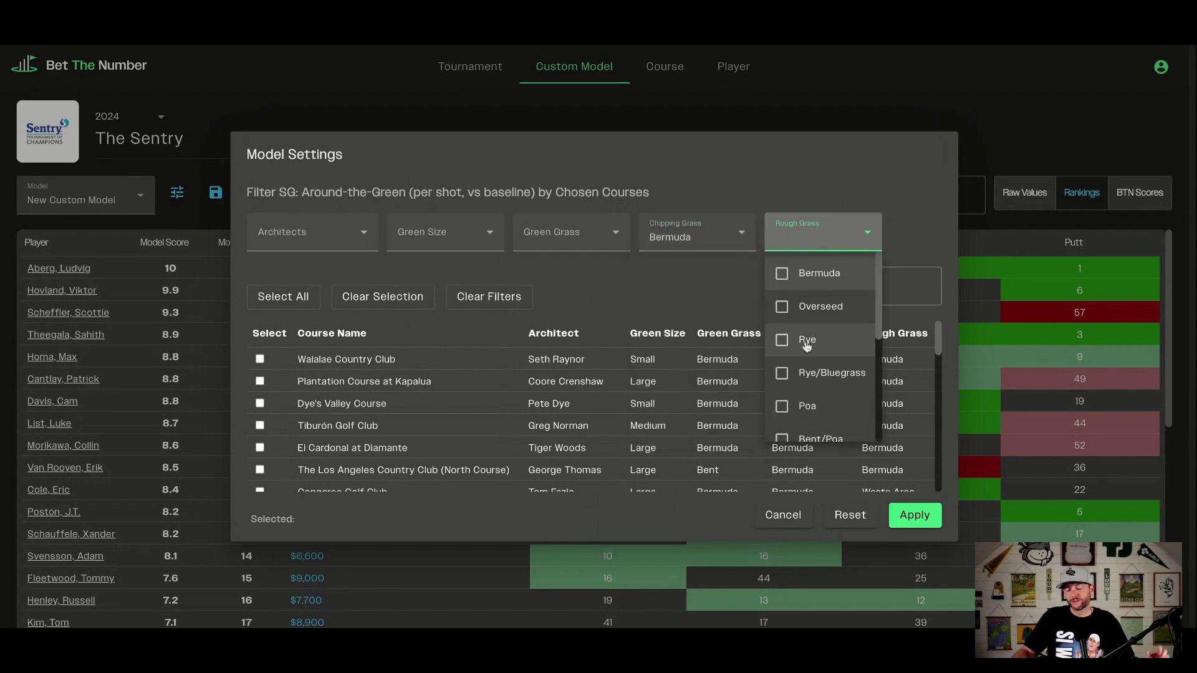
pyautogui.click(788, 280)
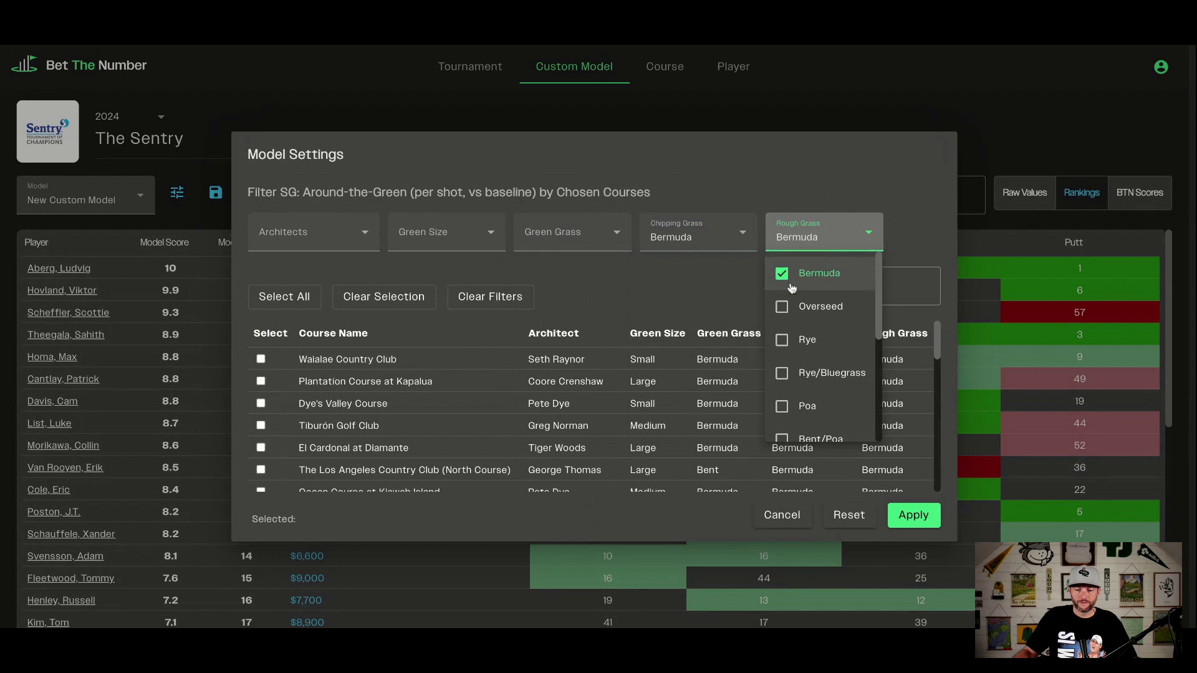
pyautogui.click(917, 519)
pyautogui.click(835, 244)
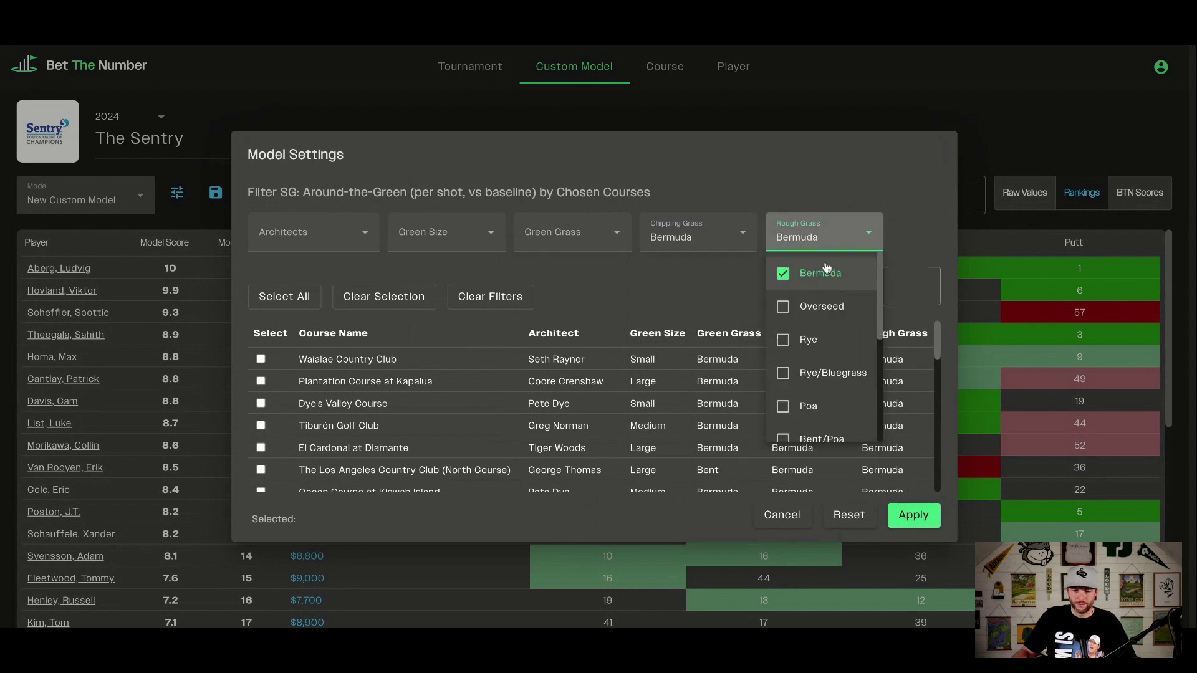
pyautogui.click(786, 277)
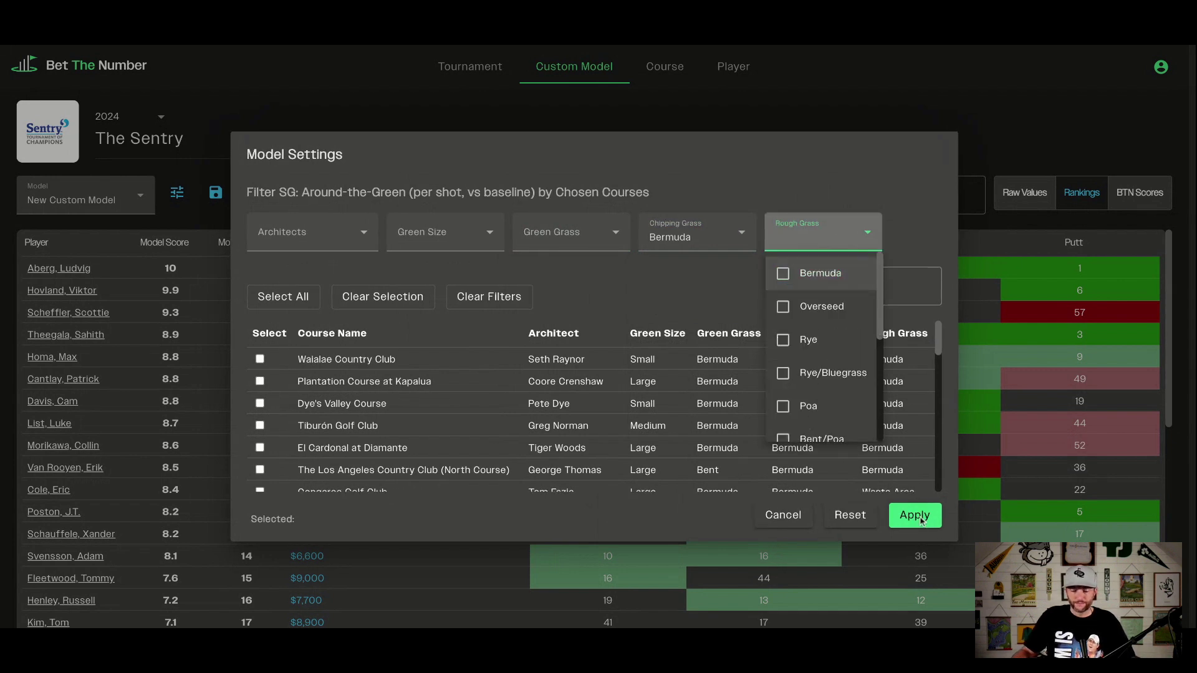
# Select all the listed Bermuda chipping courses and apply the course filter to the around-the-green column
pyautogui.click(282, 297)
pyautogui.click(282, 298)
pyautogui.click(914, 515)
# Apply the updated model settings to the player rankings table
pyautogui.scroll(-4, 717, 437)
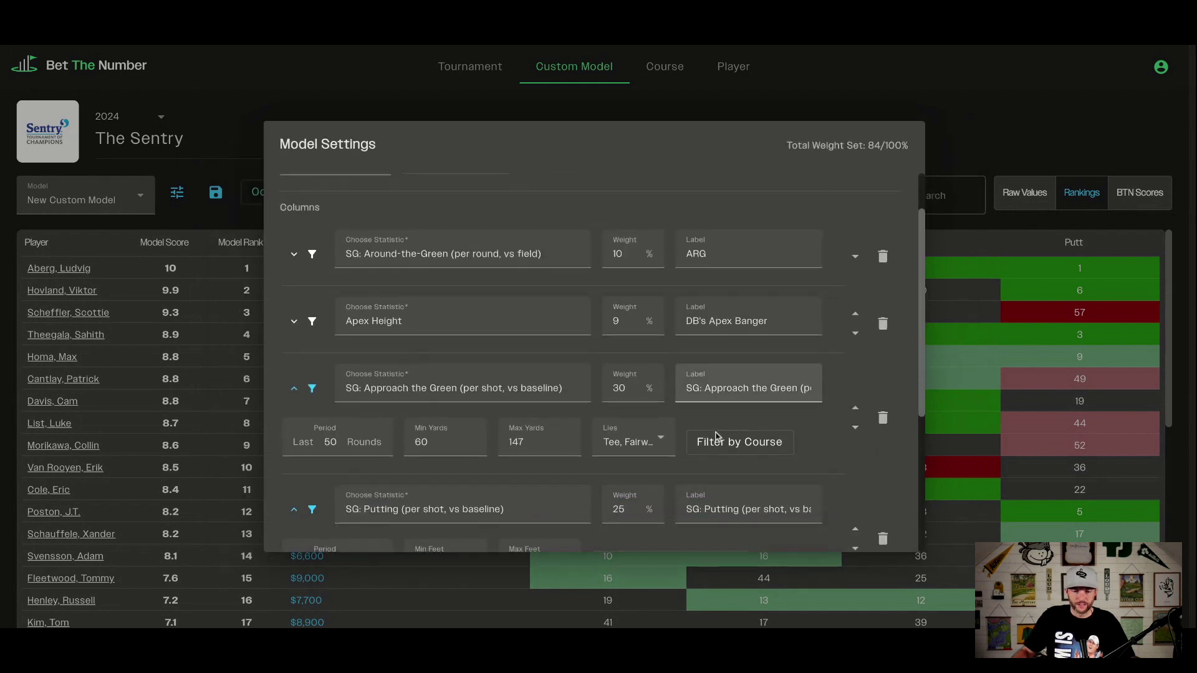
pyautogui.scroll(5, 717, 437)
pyautogui.scroll(-8, 716, 423)
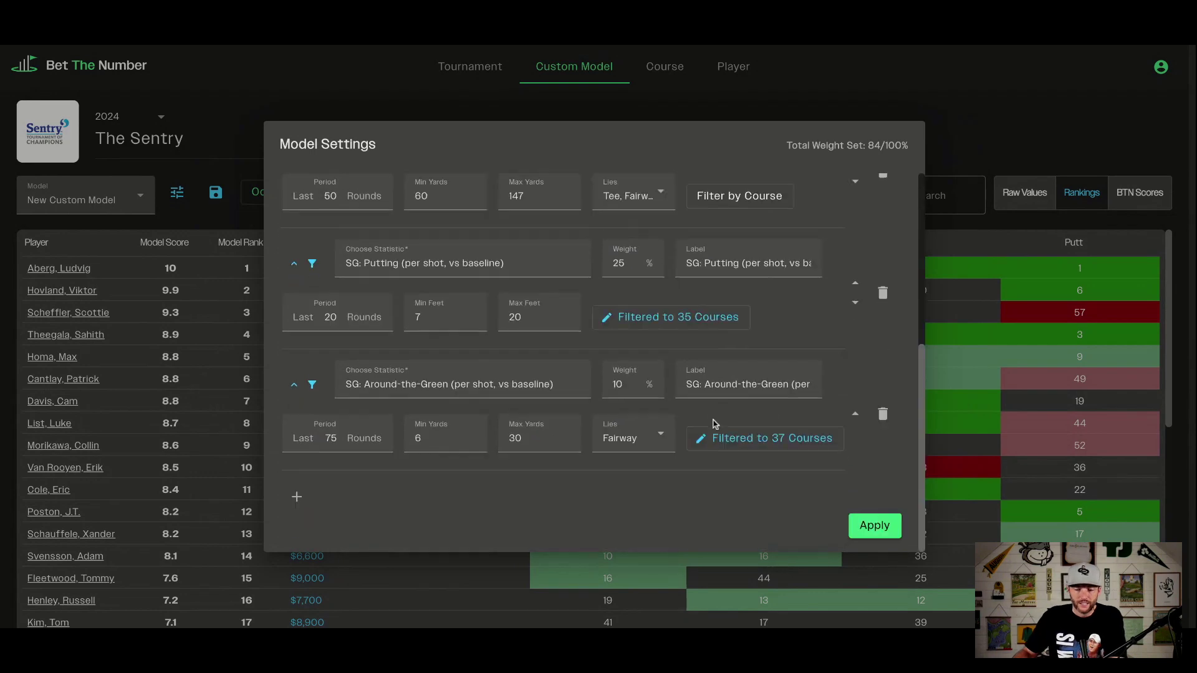
pyautogui.click(891, 523)
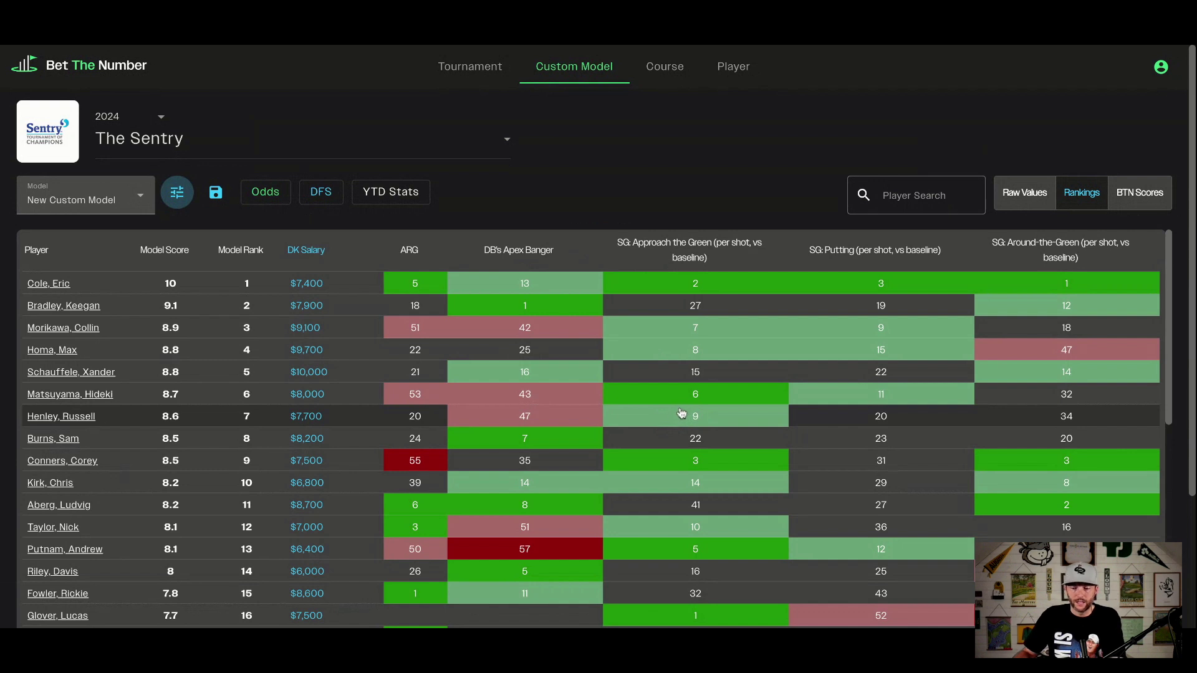
pyautogui.scroll(-1, 683, 413)
pyautogui.scroll(1, 685, 405)
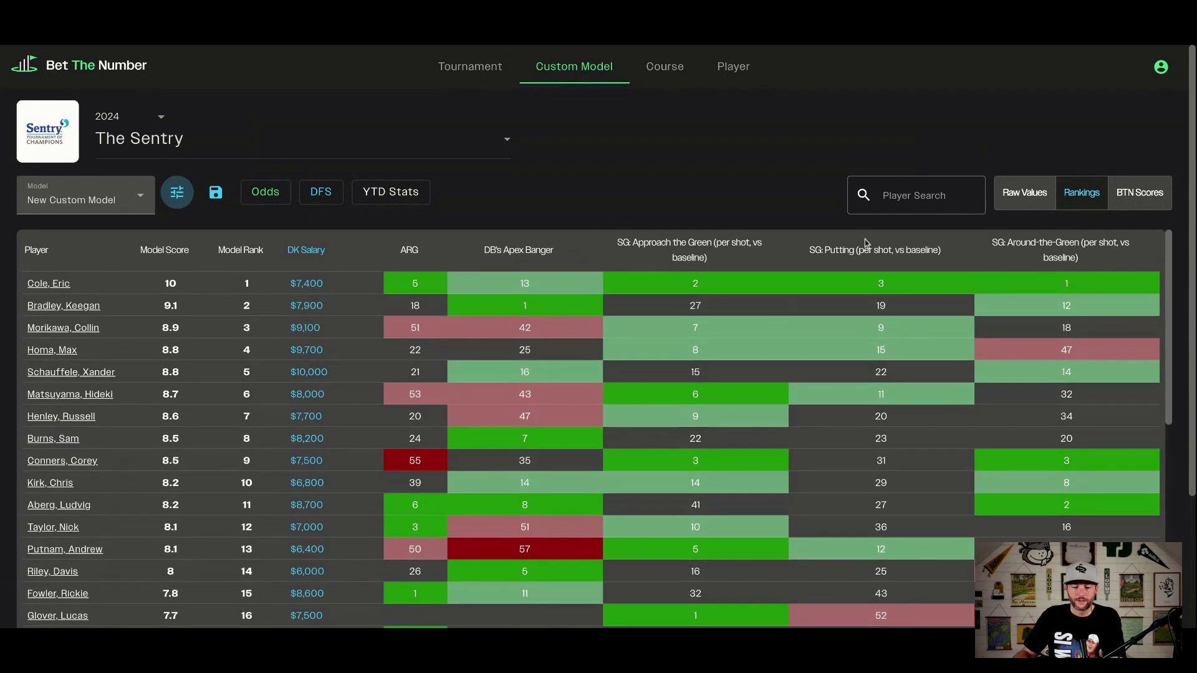
# Search the player rankings for "lu" and for "gl", clearing the search after each lookup
pyautogui.click(926, 191)
pyautogui.write('lud')
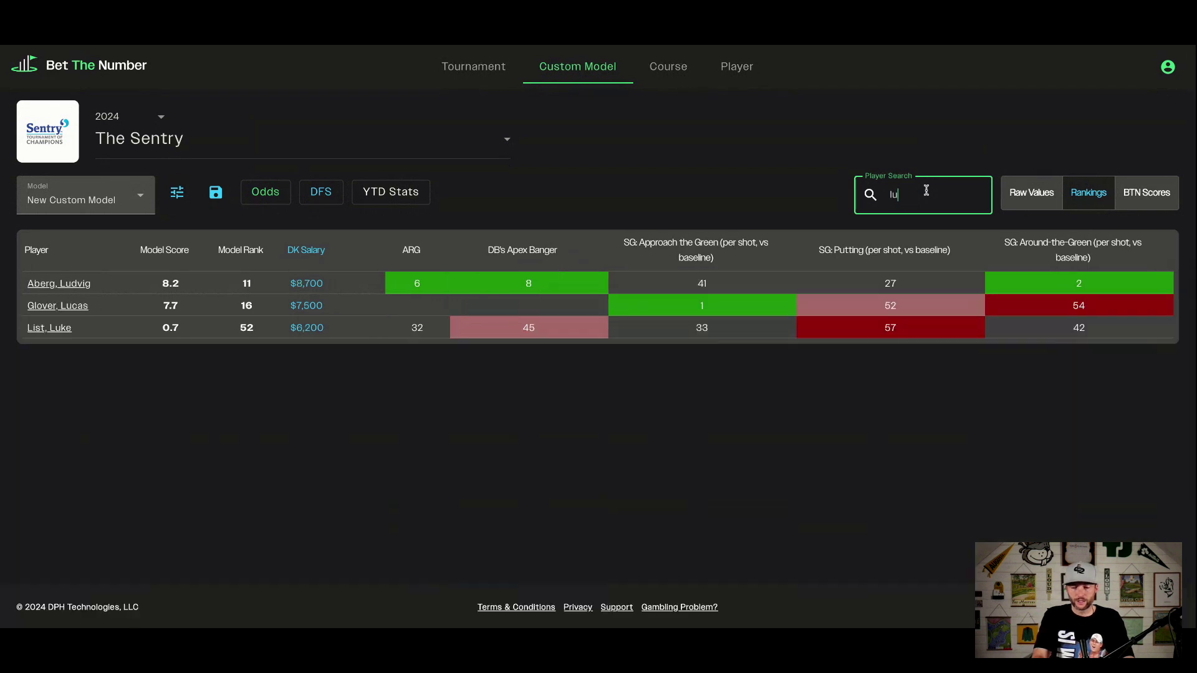
pyautogui.press('BackSpace')
pyautogui.press('BackSpace')
pyautogui.press('BackSpace')
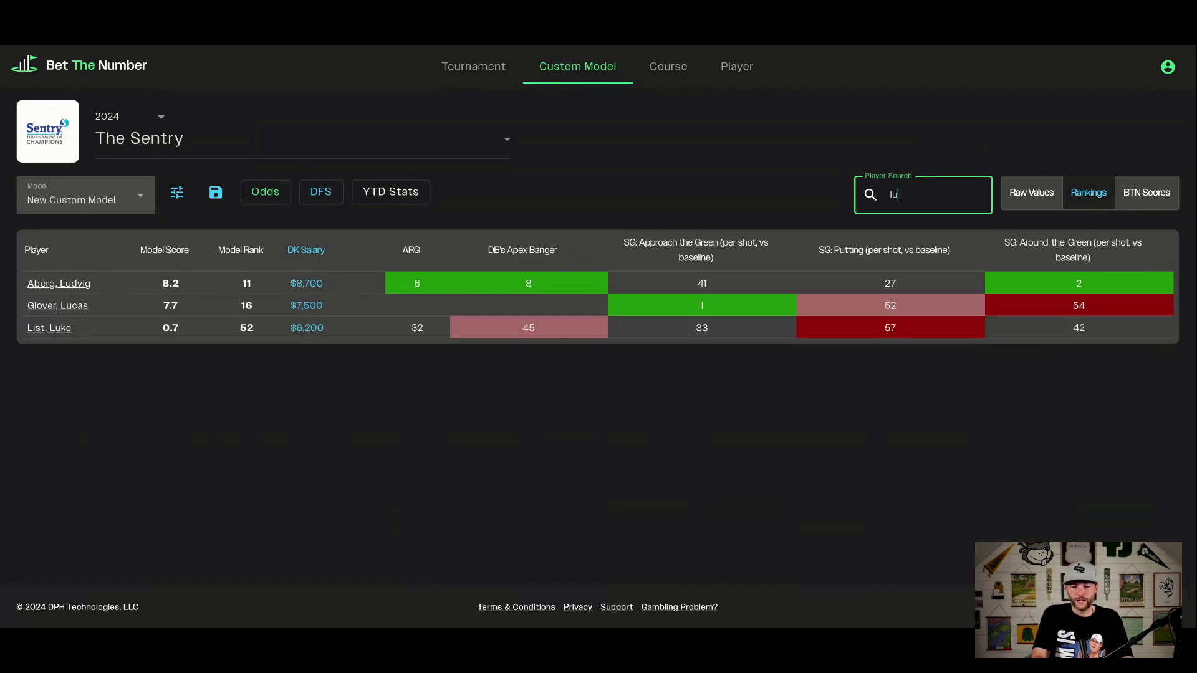
pyautogui.write('glov')
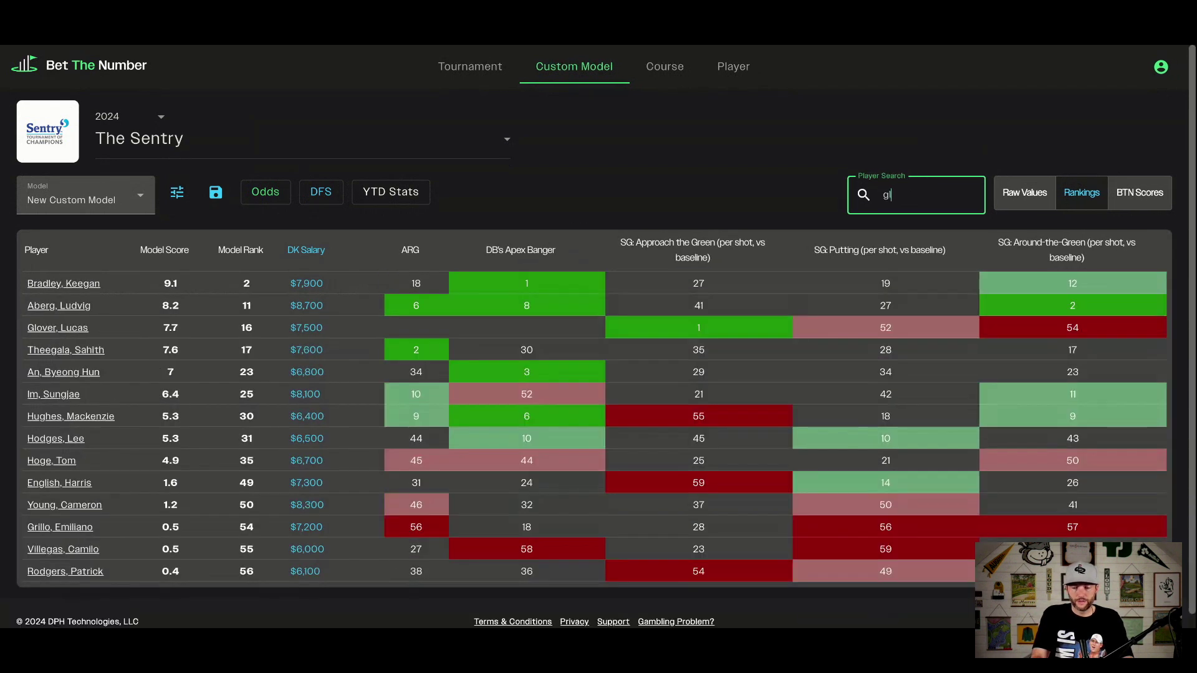
pyautogui.press('BackSpace')
pyautogui.press('BackSpace')
pyautogui.press('BackSpace')
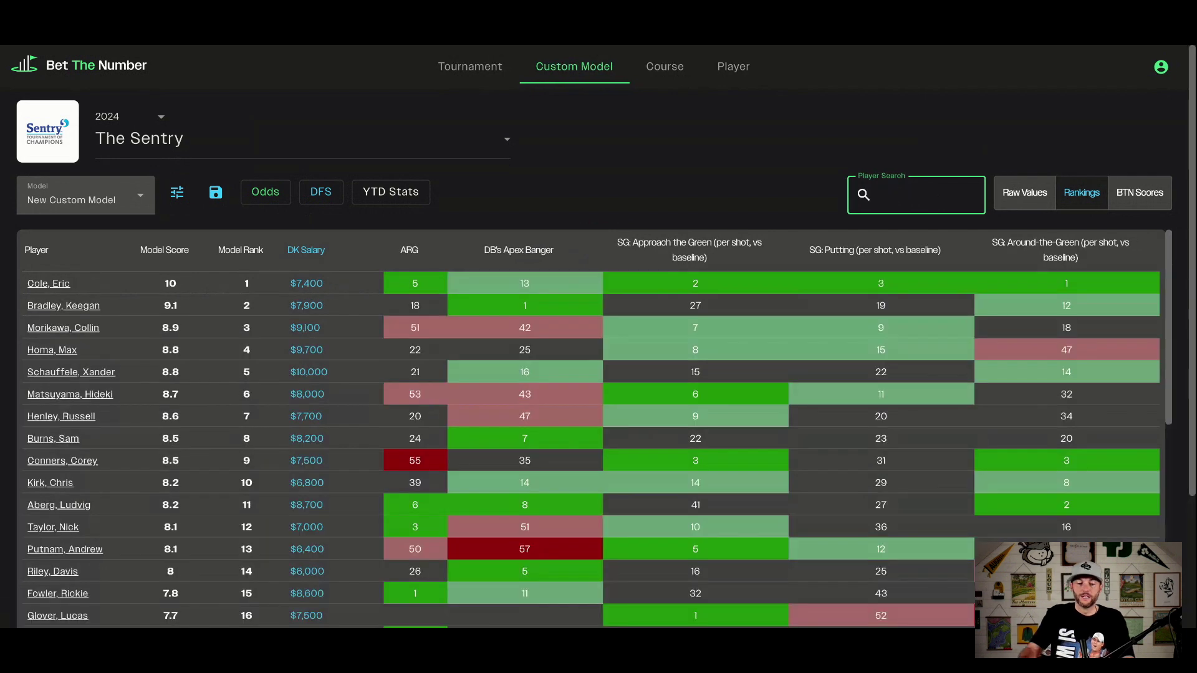
# Expand Hideki Matsuyama's row and review his recent form and past performance at Plantation Course at Kapalua
pyautogui.click(220, 393)
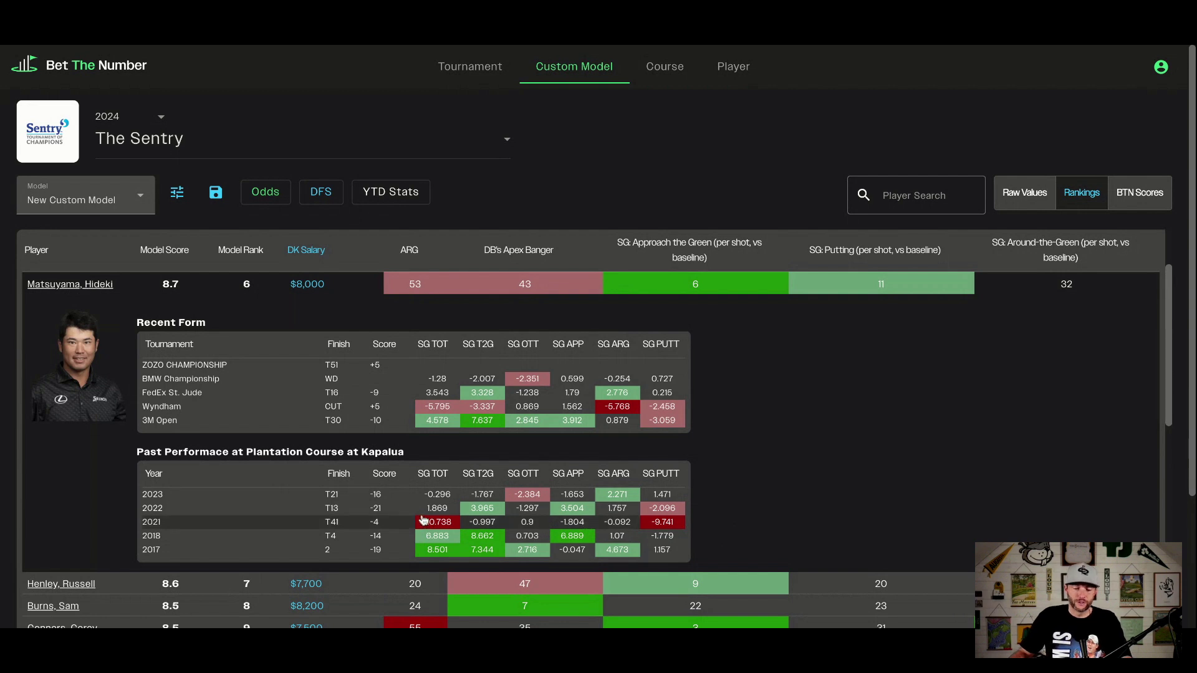
pyautogui.scroll(1, 371, 487)
pyautogui.scroll(2, 372, 486)
pyautogui.scroll(-10, 377, 488)
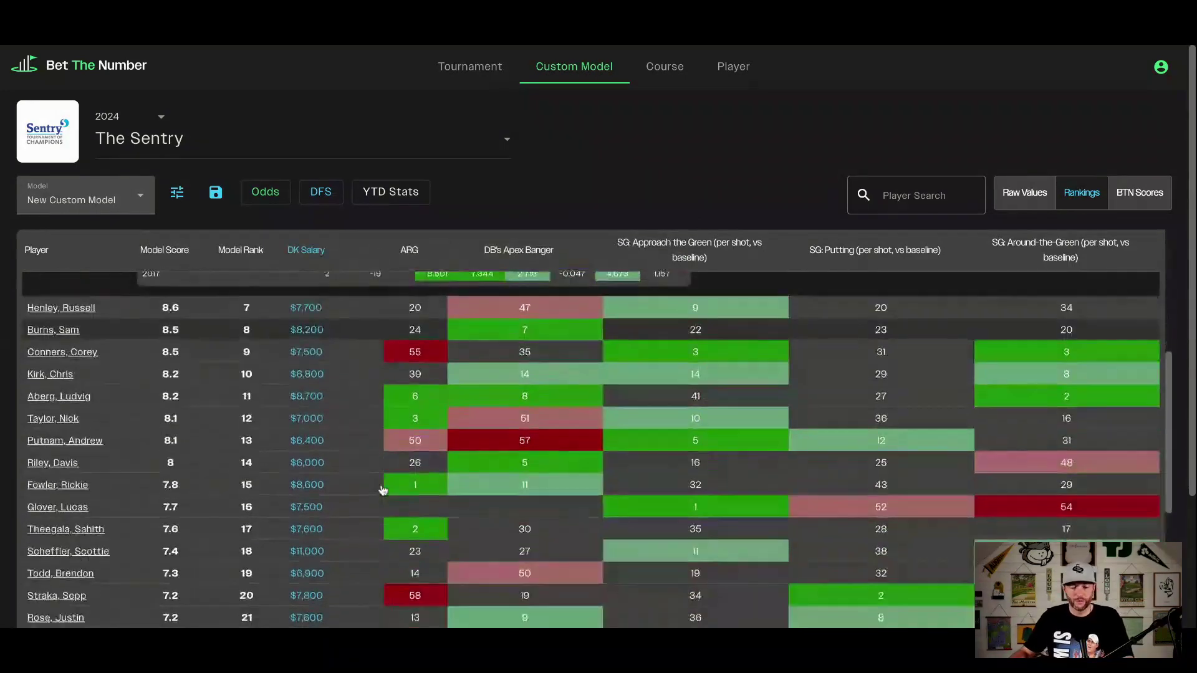
# Expand another player's row further down the rankings, look over the details and collapse it again
pyautogui.click(195, 421)
pyautogui.scroll(-5, 288, 457)
pyautogui.scroll(1, 290, 459)
pyautogui.scroll(5, 288, 459)
pyautogui.click(203, 466)
pyautogui.scroll(5, 224, 466)
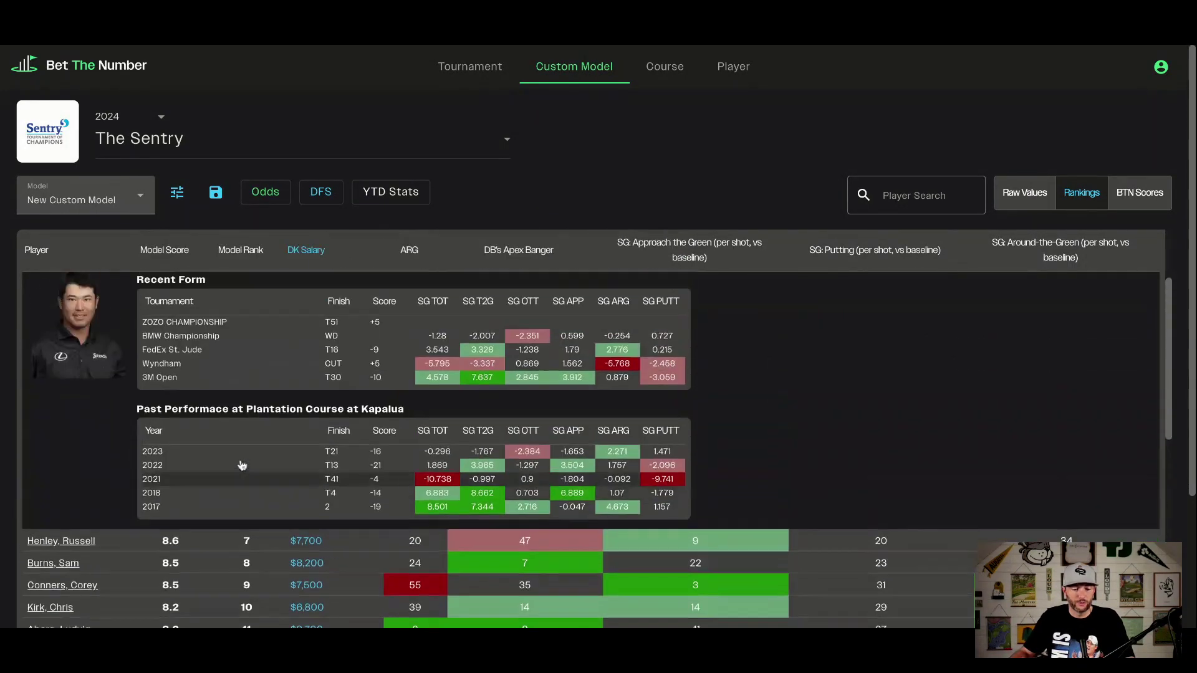
# Collapse Hideki Matsuyama's details and look over the full player rankings
pyautogui.scroll(2, 242, 465)
pyautogui.click(211, 305)
pyautogui.scroll(3, 342, 389)
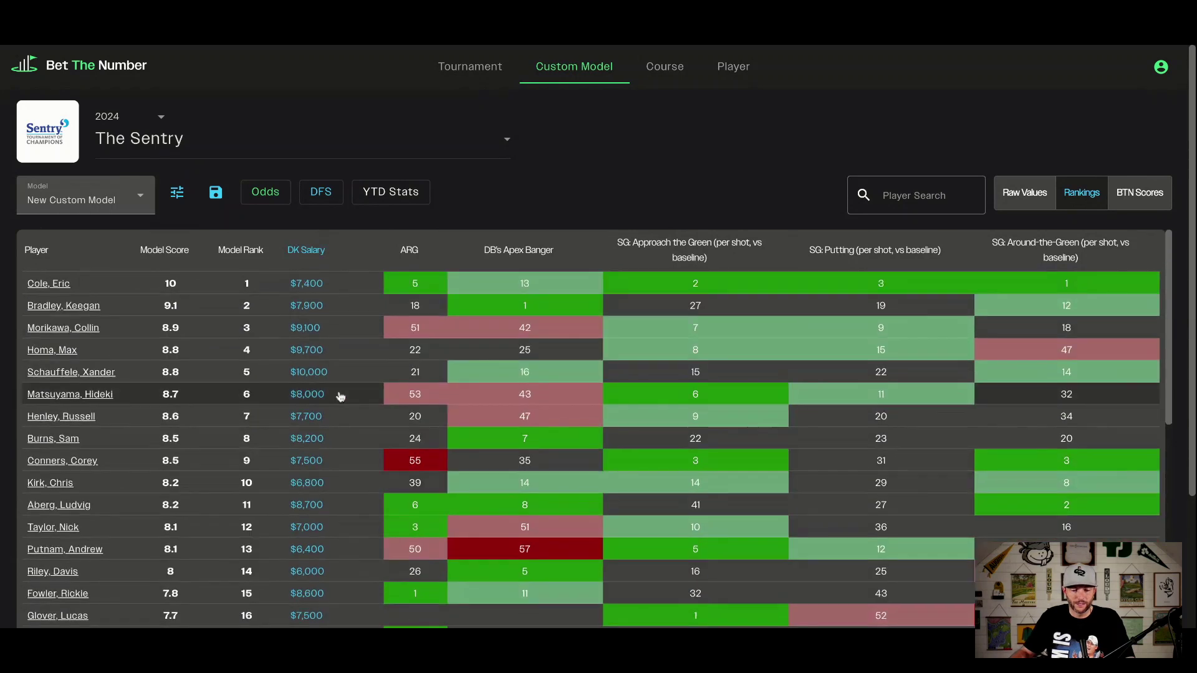
pyautogui.scroll(-7, 361, 407)
pyautogui.scroll(7, 362, 410)
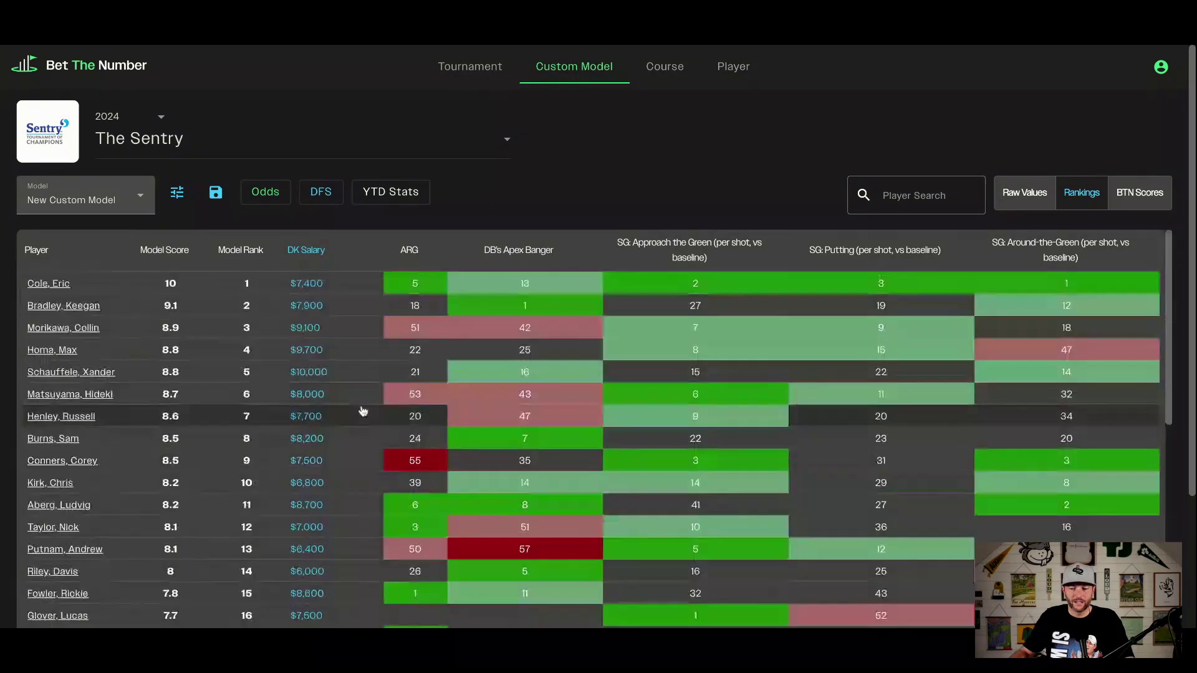